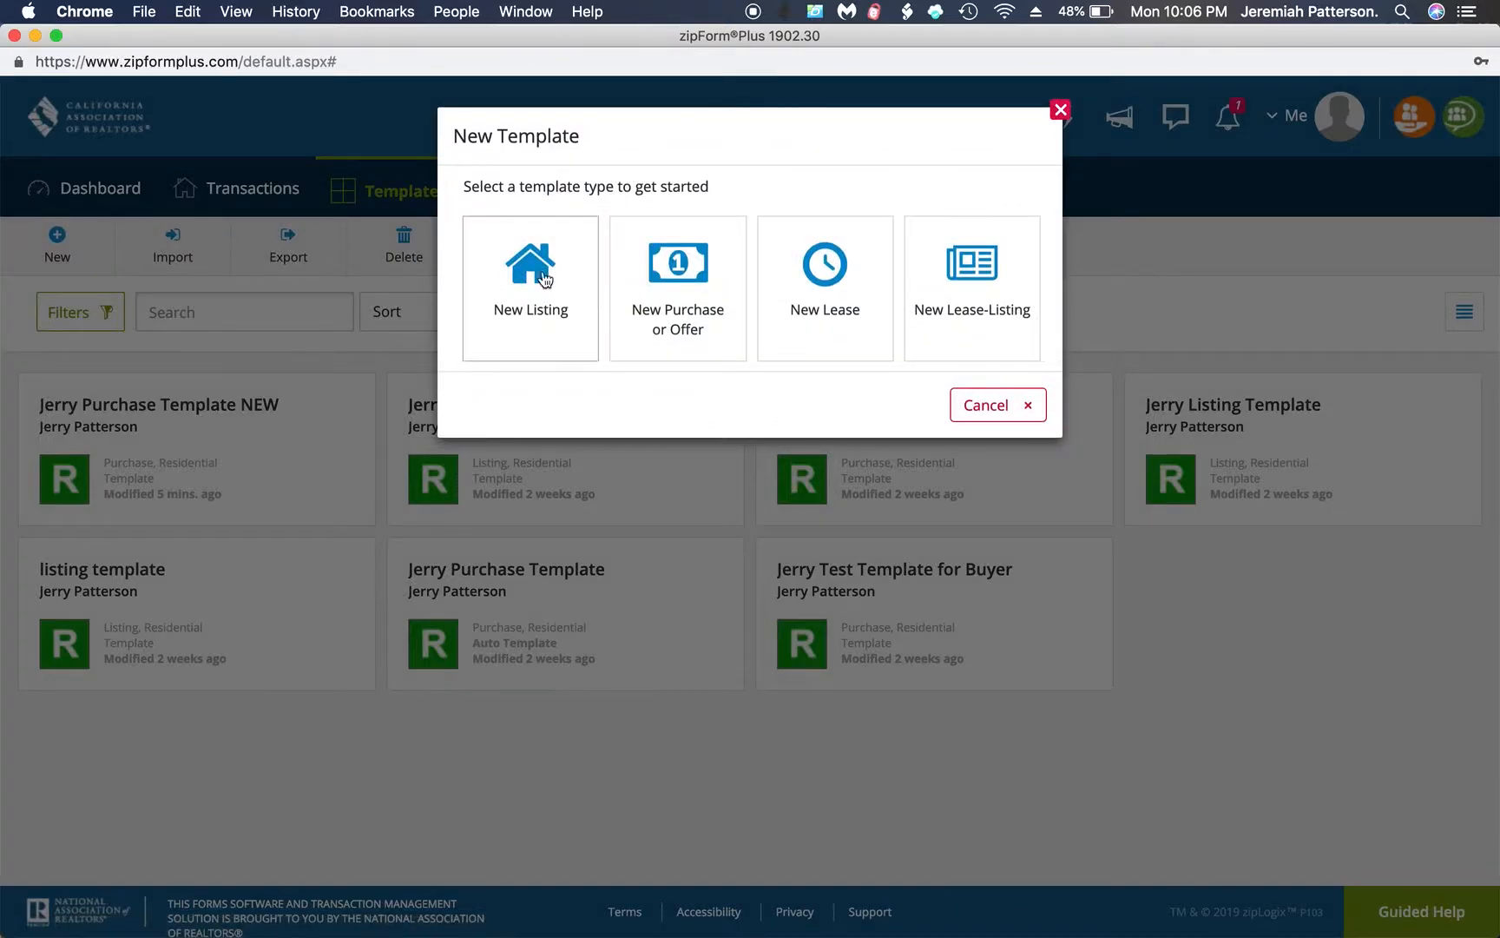
Create a residential listing template named with the agent's first name followed by LISTING TEMPLATE NEW, and save it
{"action": "left_click", "coordinate": [550, 289]}
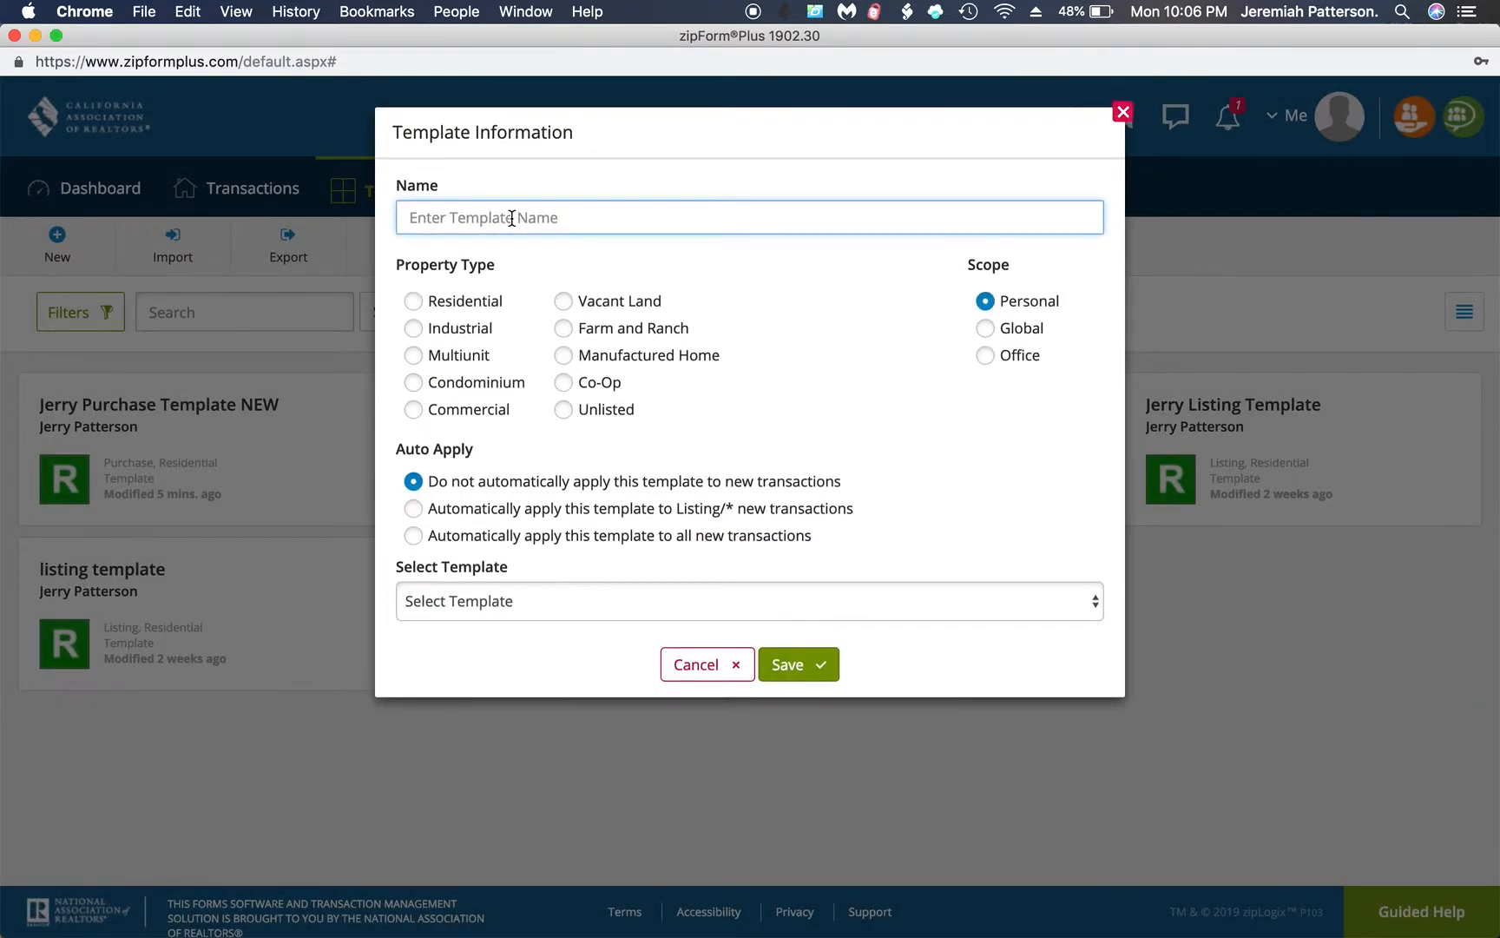
{"action": "type", "text": "JERRY LISTING TEMPLATE NEW"}
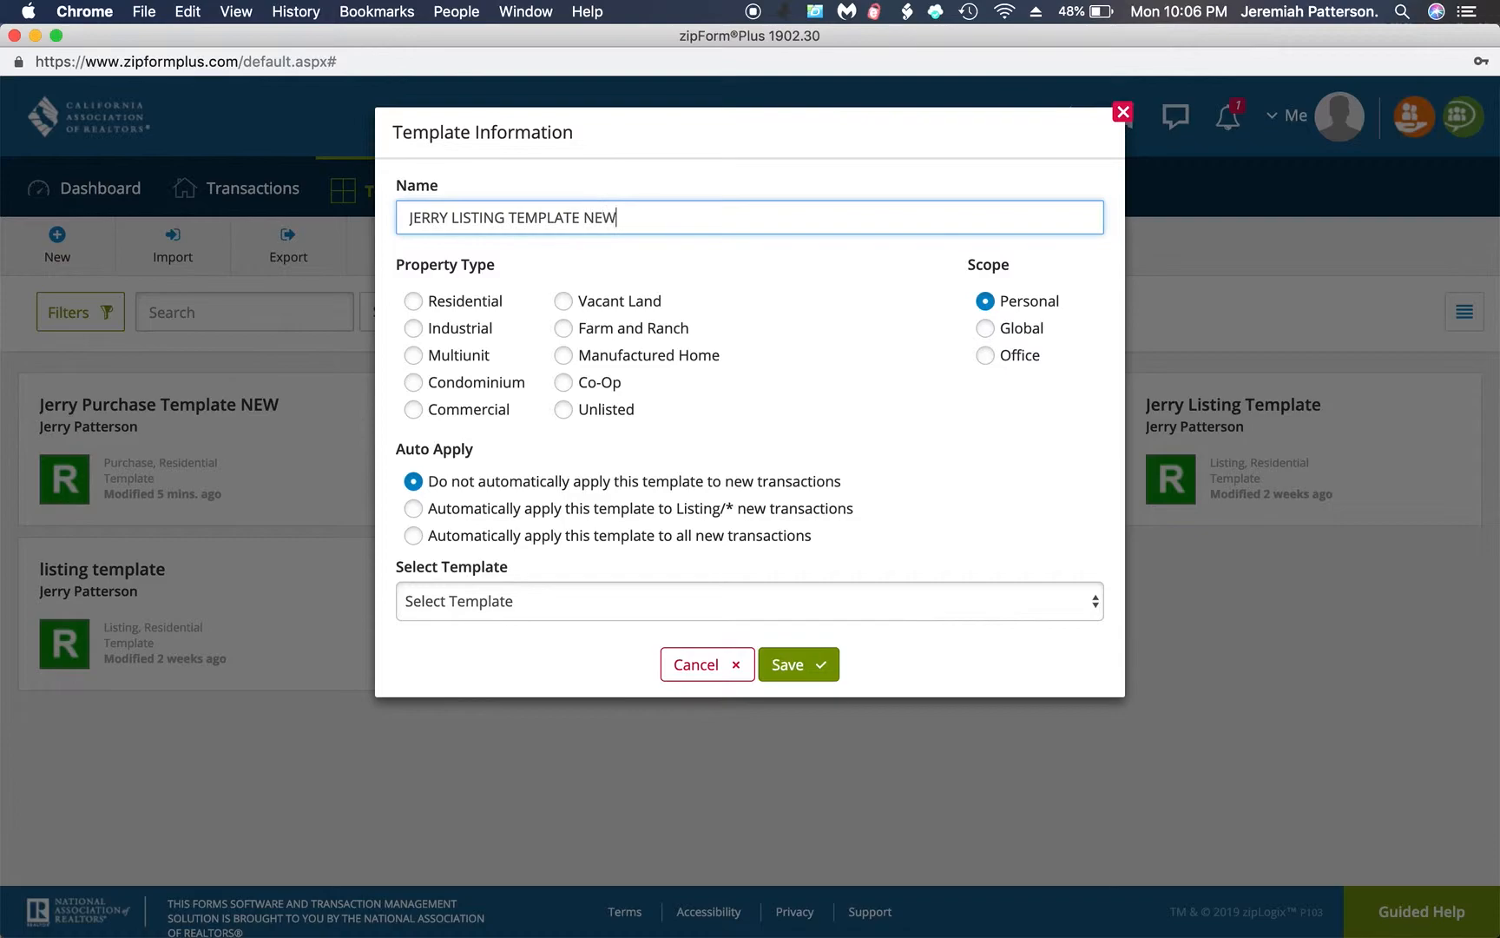
{"action": "left_click", "coordinate": [413, 300]}
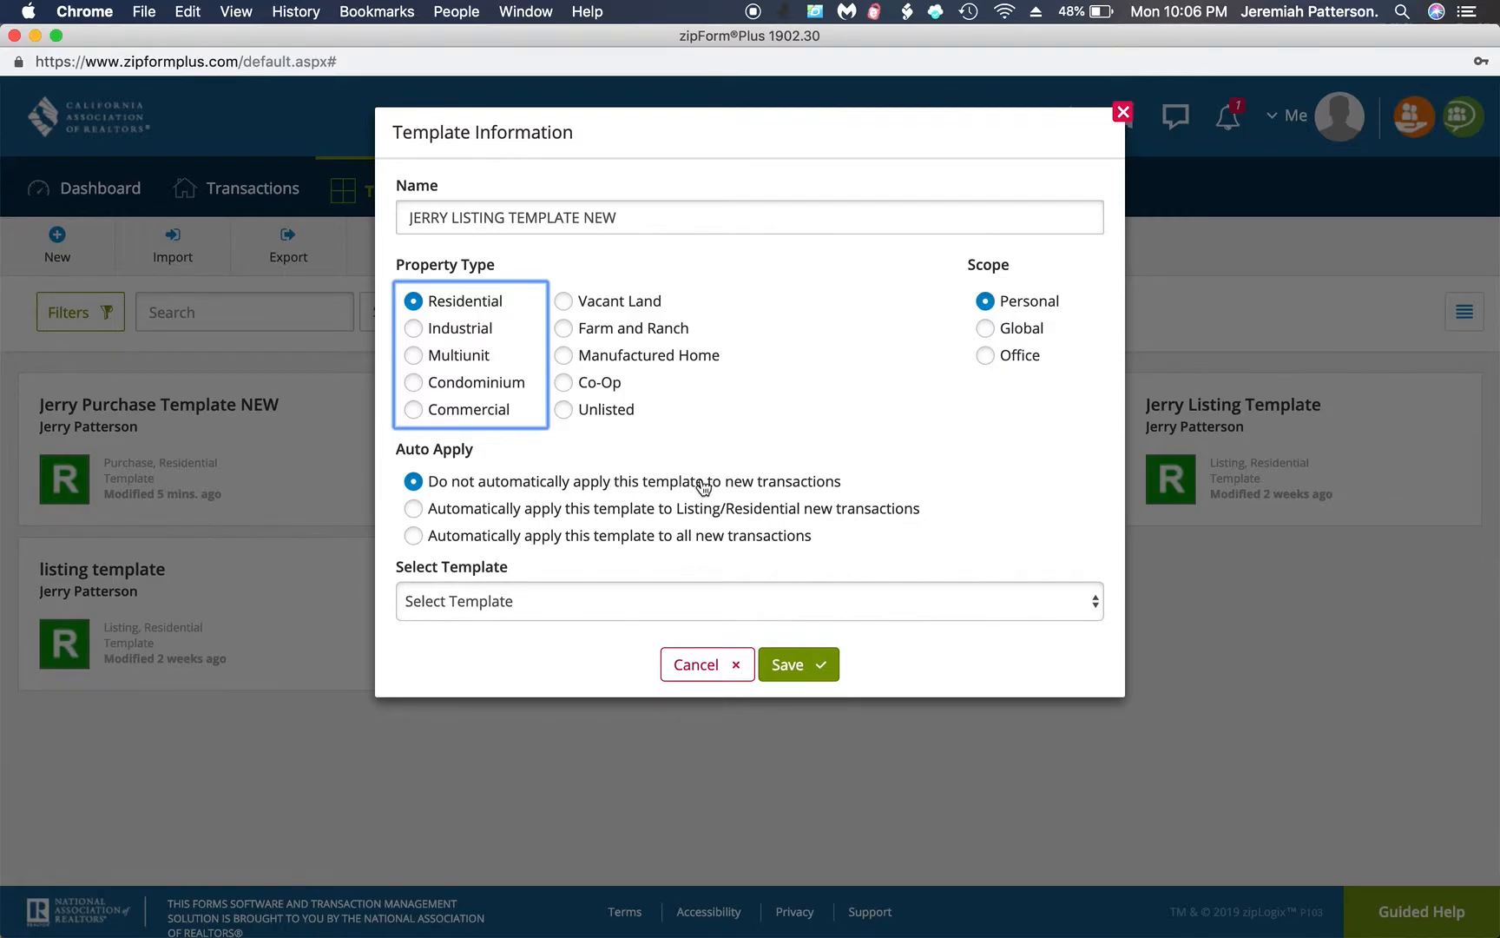
{"action": "left_click", "coordinate": [799, 667]}
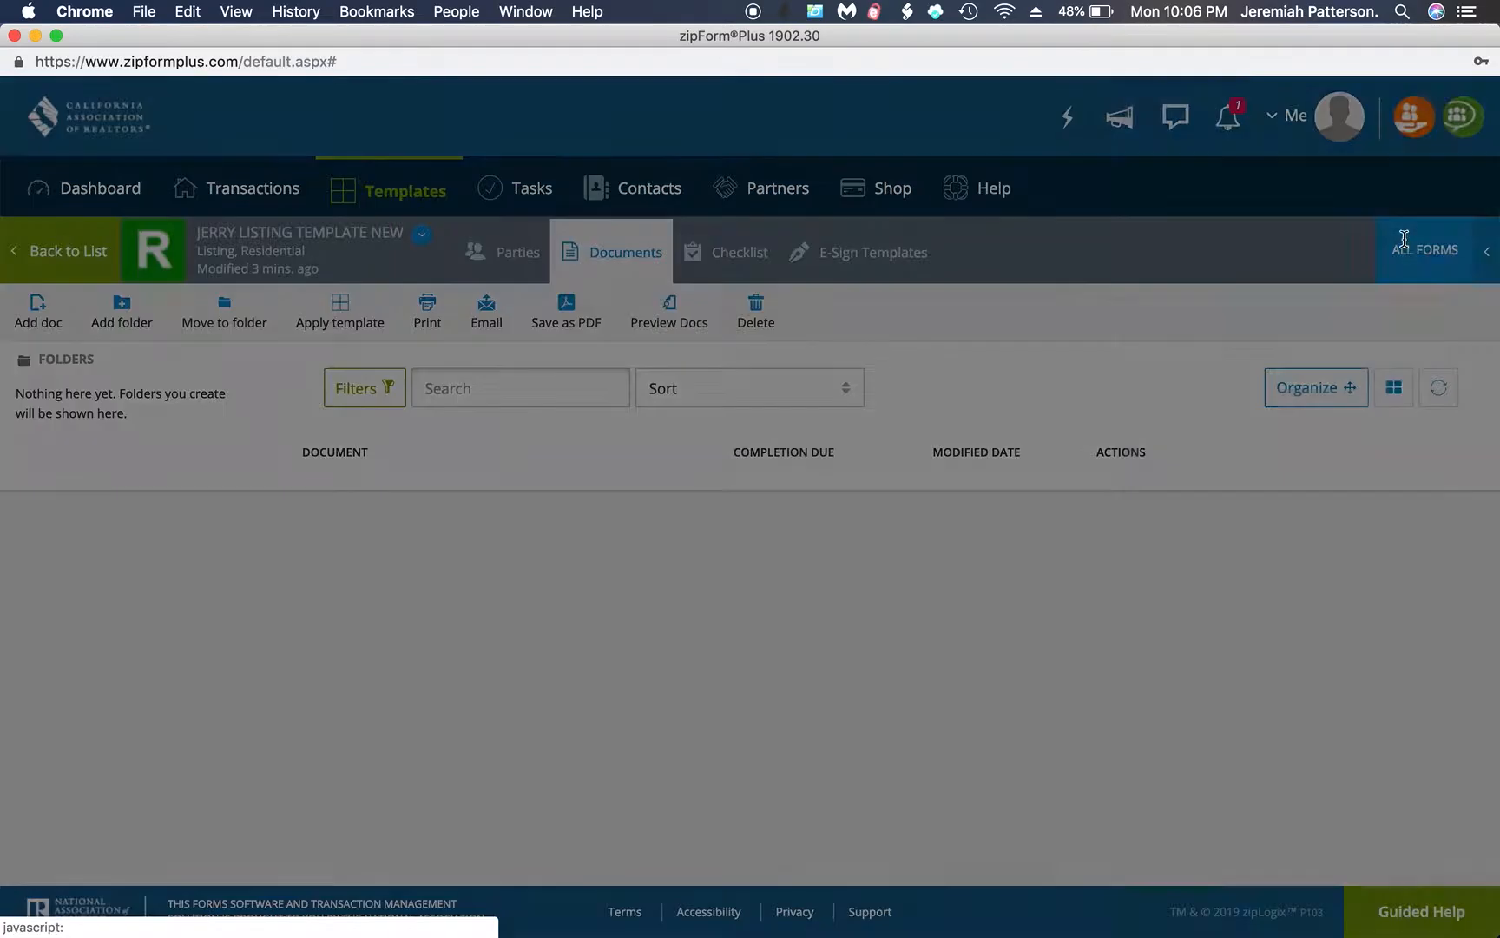
Add the .Cover Sheet form from the California Association of REALTORS library to the template and open it
{"action": "left_click", "coordinate": [1400, 254]}
{"action": "double_click", "coordinate": [1238, 247]}
{"action": "type", "text": "cover"}
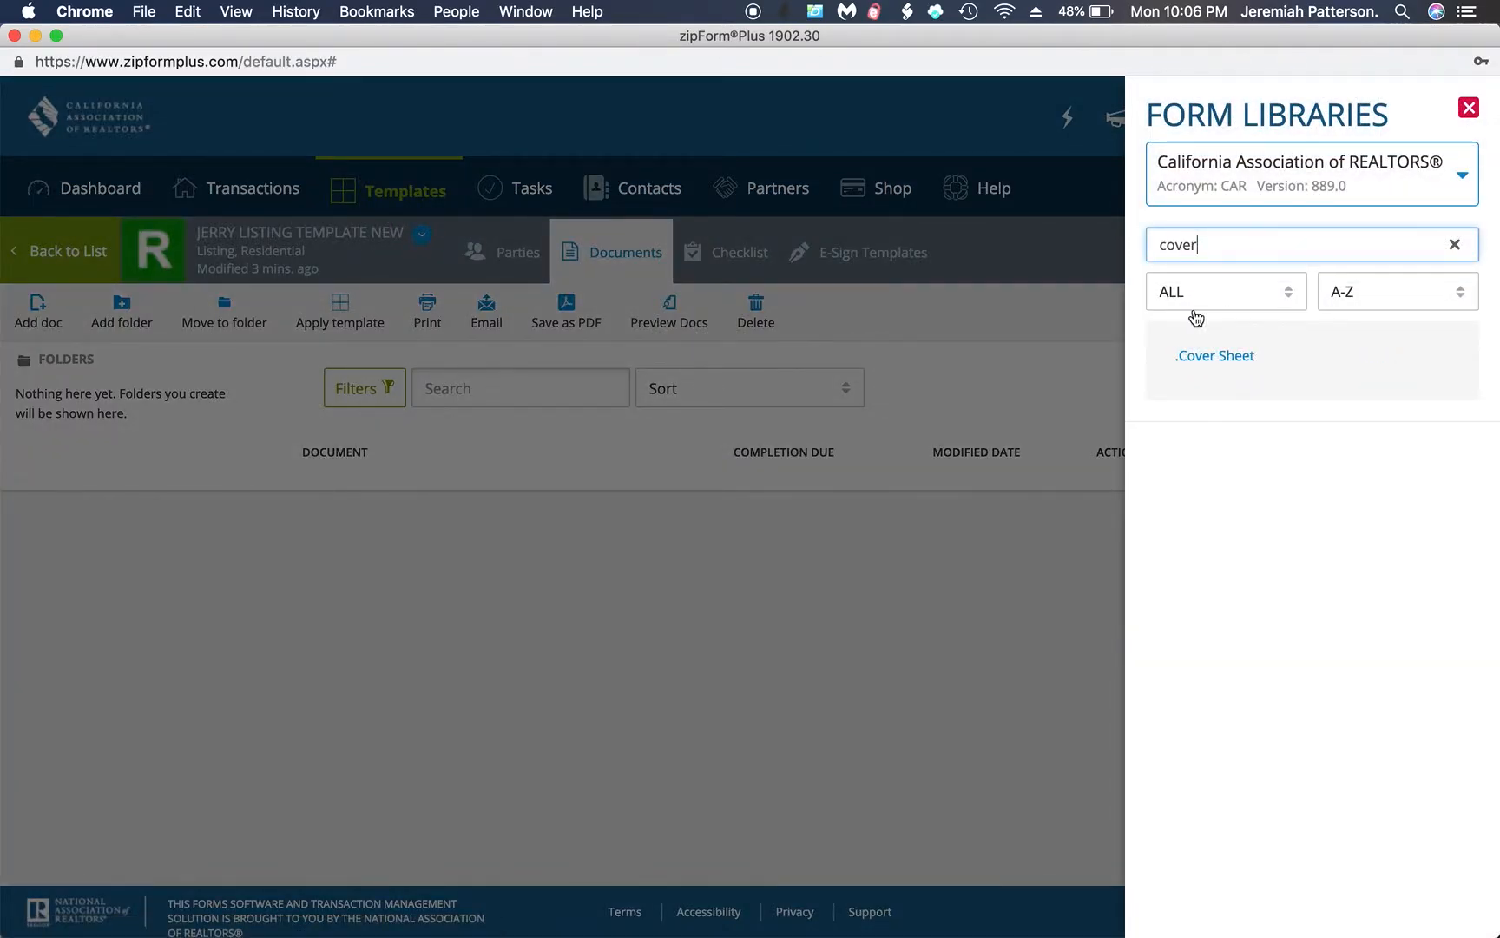
{"action": "left_click", "coordinate": [1207, 356]}
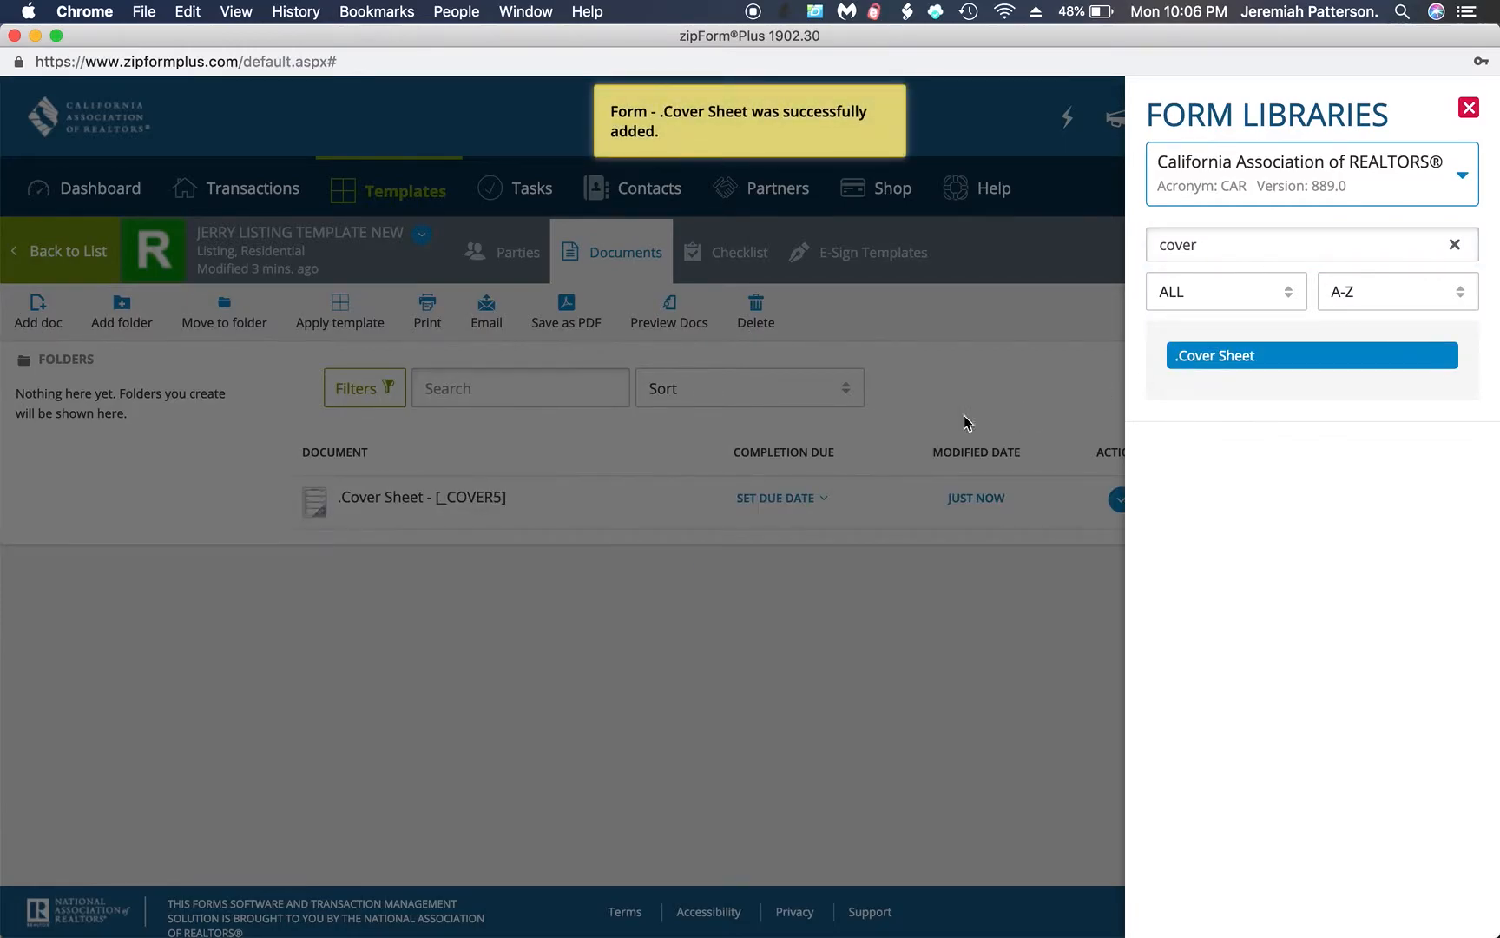
{"action": "left_click", "coordinate": [408, 511]}
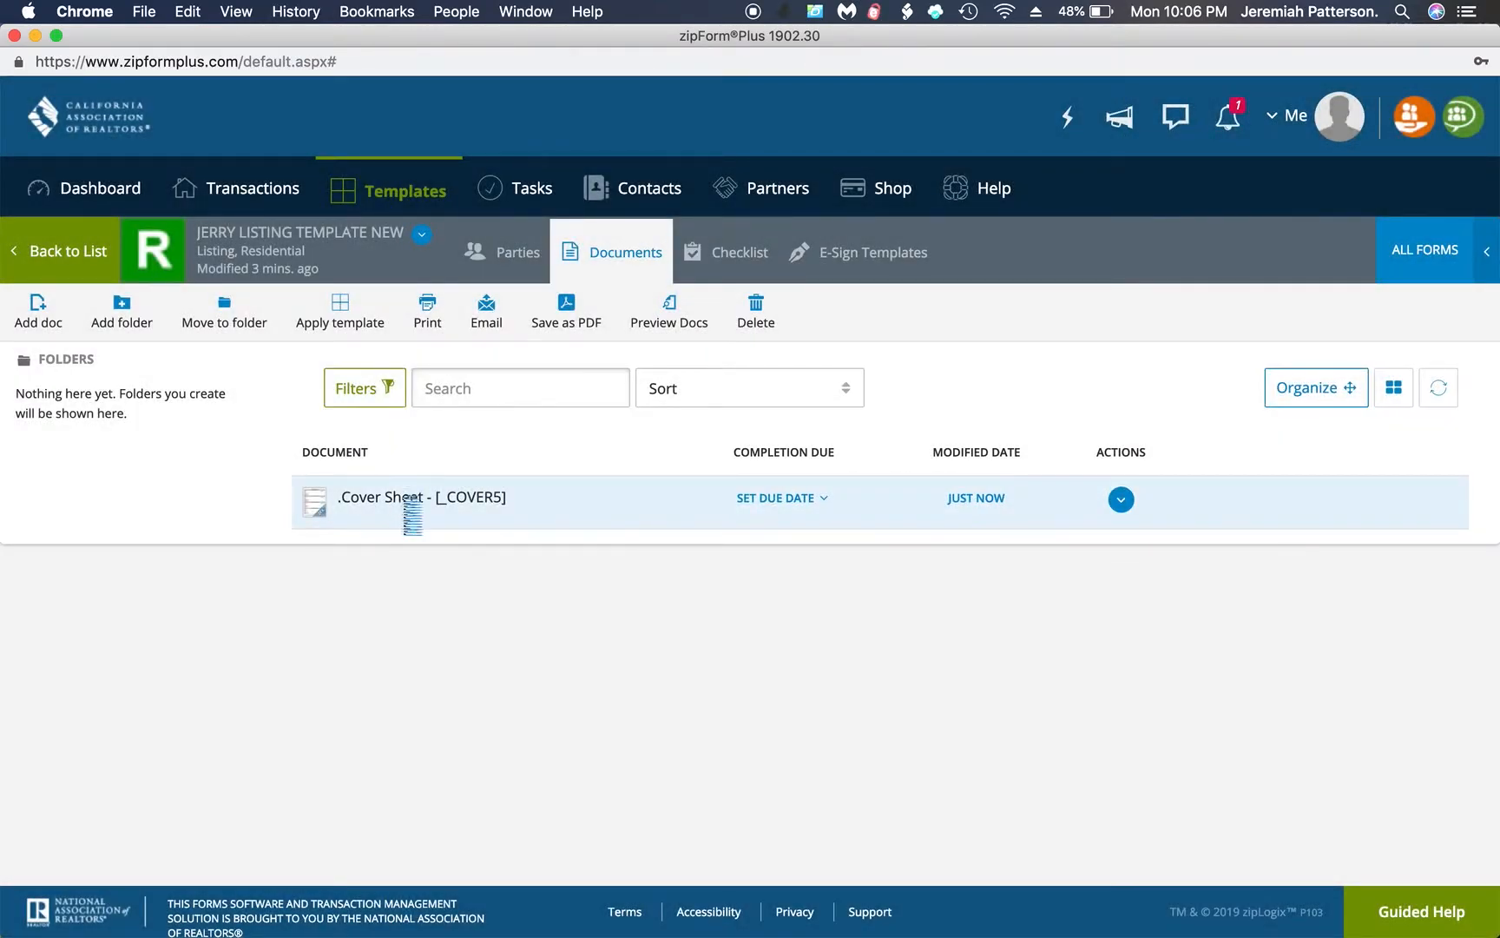
{"action": "left_click", "coordinate": [407, 510]}
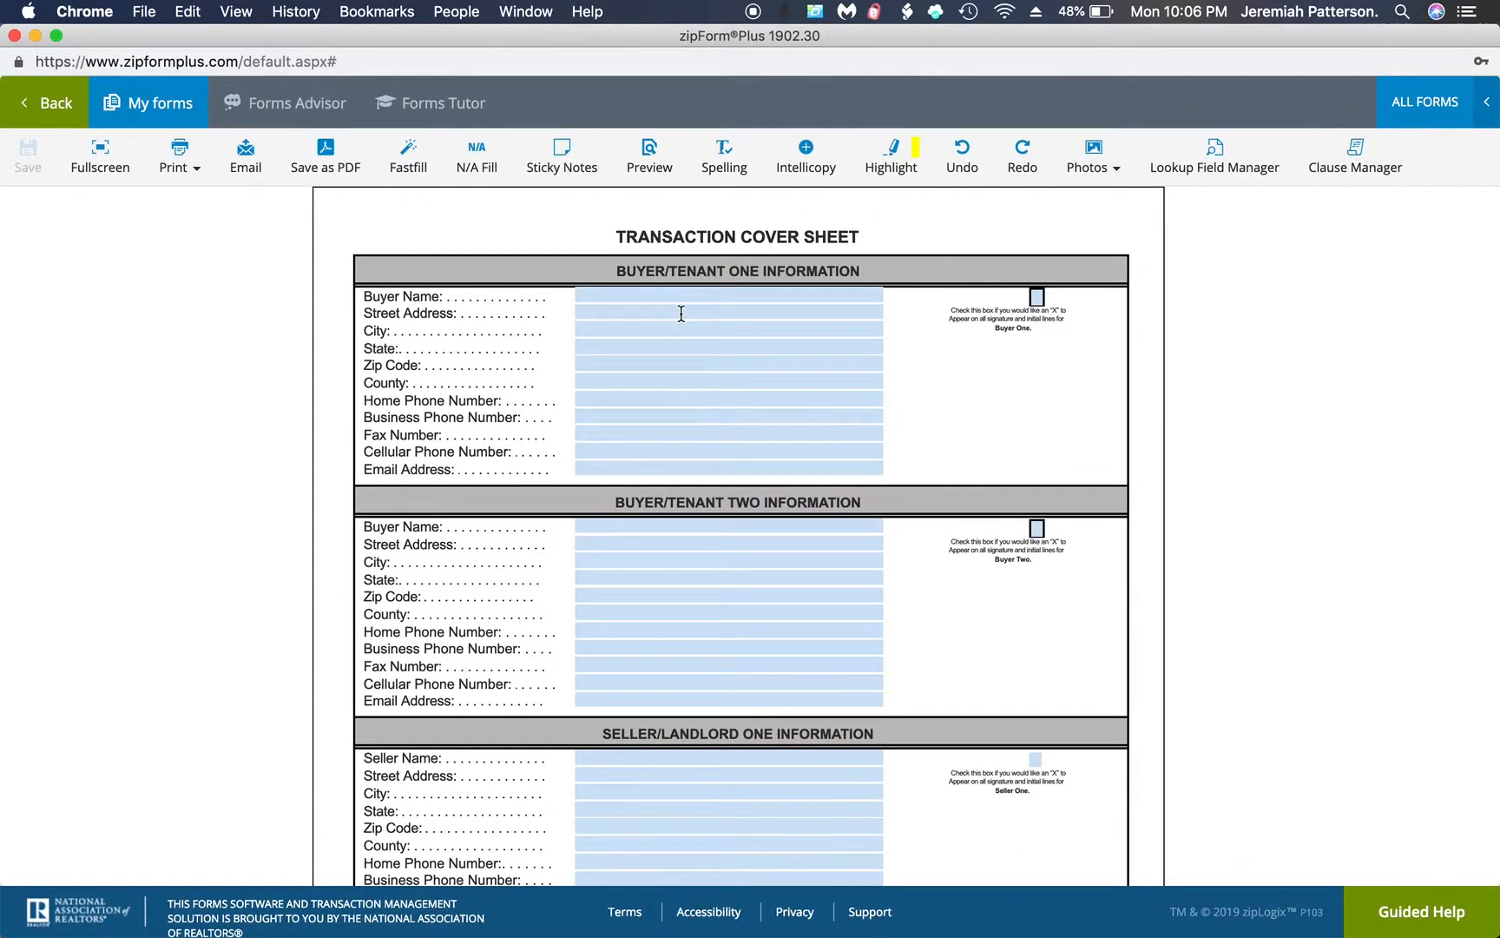
Set the seller's broker firm name to Cornerstone Real Estate Group on page 3 of the cover sheet
{"action": "scroll", "coordinate": [697, 549], "scroll_direction": "down", "scroll_amount": 3}
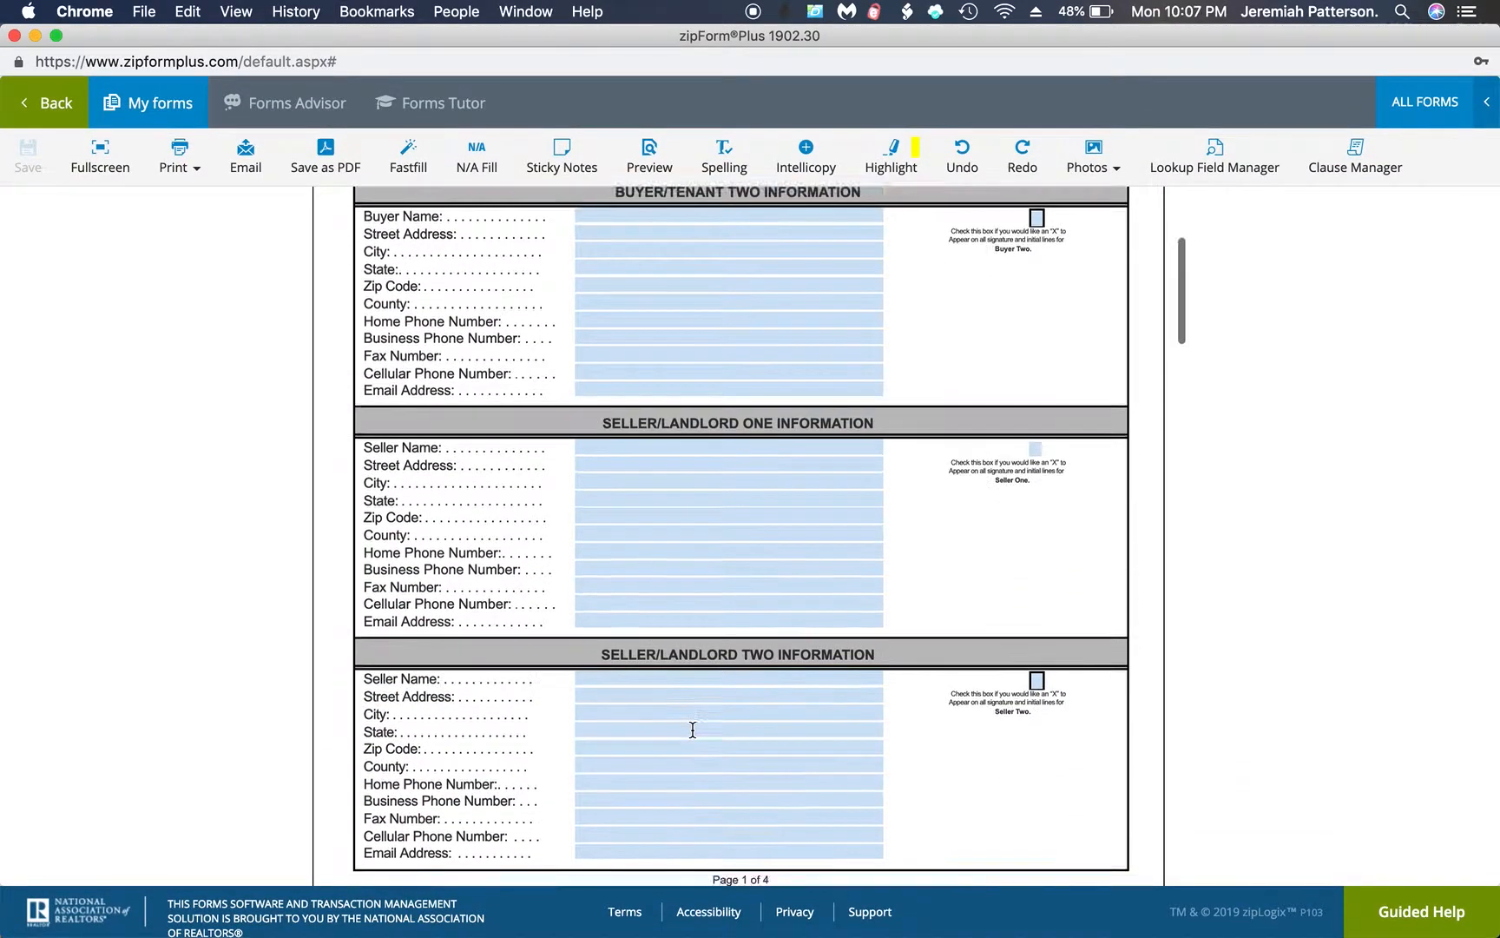
{"action": "scroll", "coordinate": [692, 730], "scroll_direction": "down", "scroll_amount": 3}
{"action": "scroll", "coordinate": [693, 736], "scroll_direction": "down", "scroll_amount": 5}
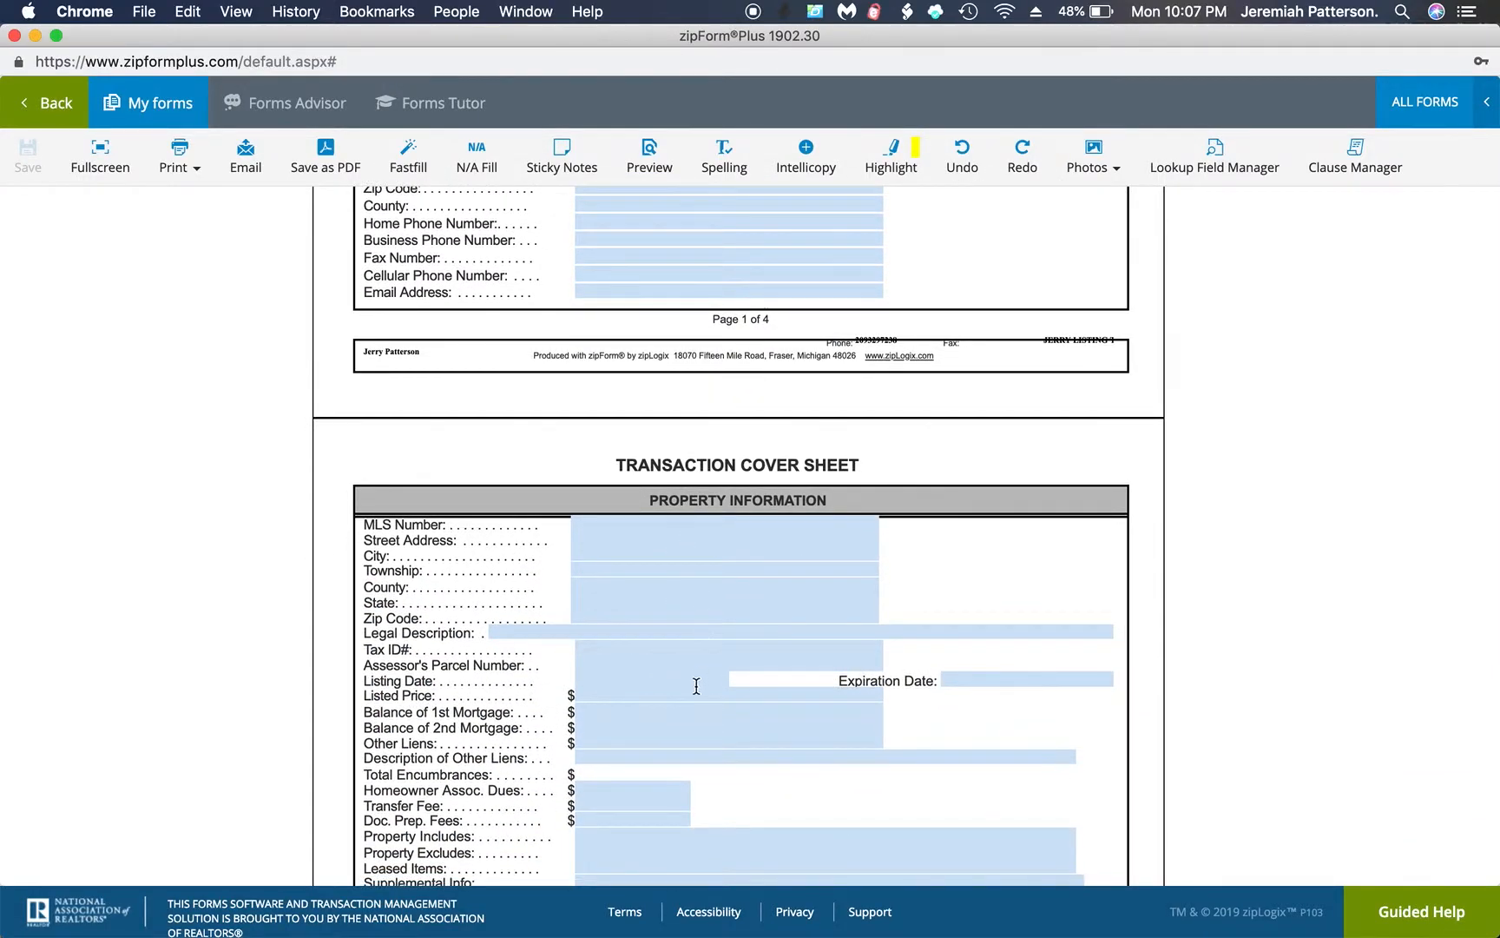
{"action": "scroll", "coordinate": [695, 686], "scroll_direction": "down", "scroll_amount": 2}
{"action": "scroll", "coordinate": [695, 686], "scroll_direction": "down", "scroll_amount": 10}
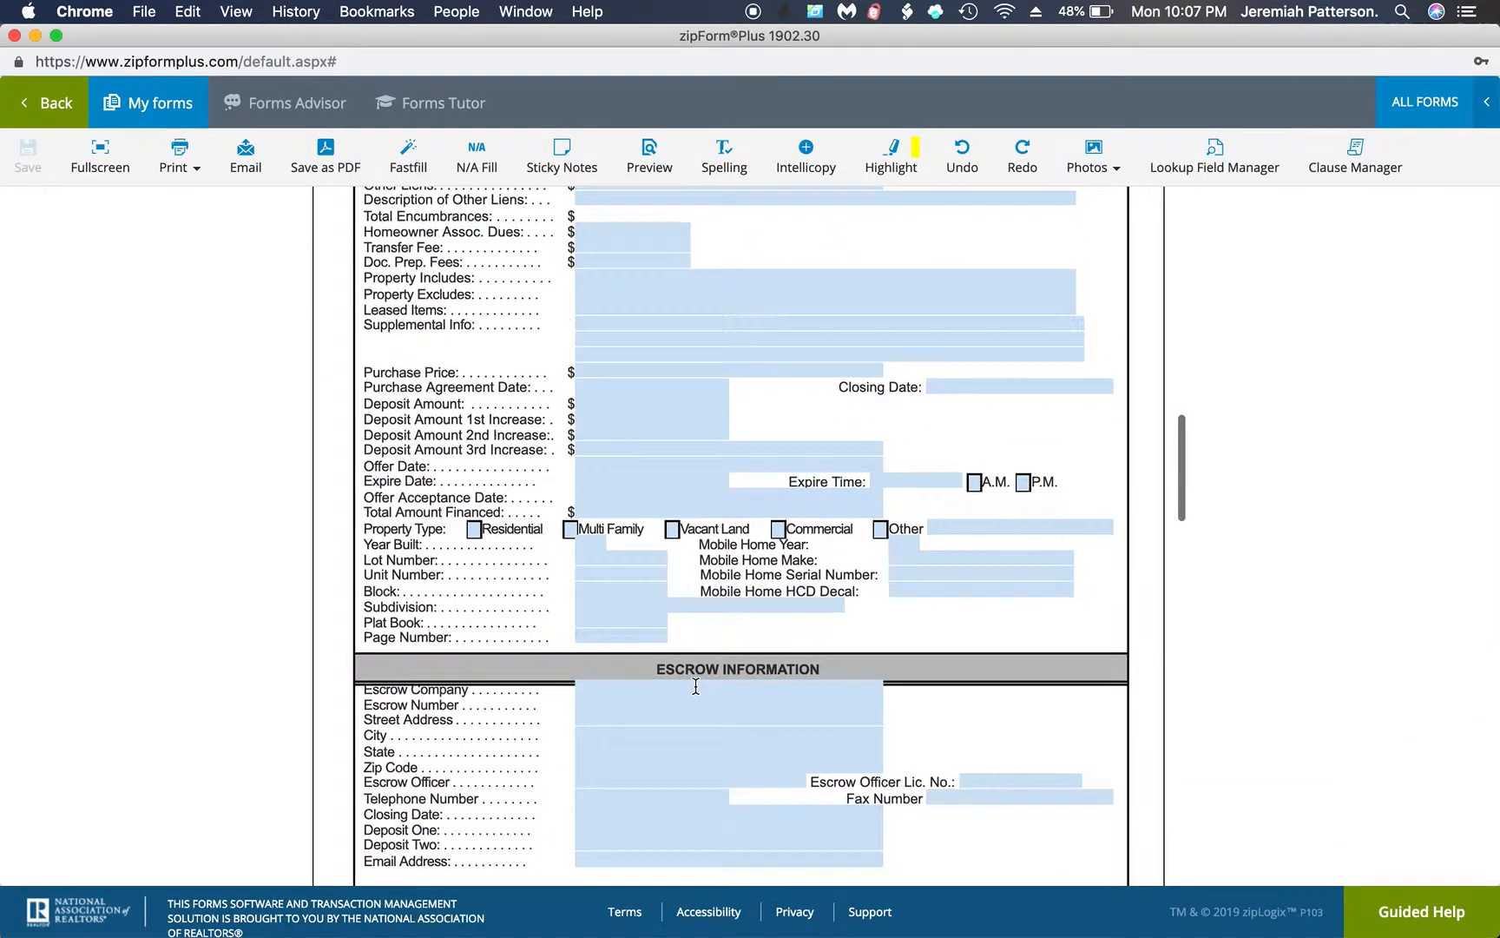
{"action": "scroll", "coordinate": [696, 686], "scroll_direction": "down", "scroll_amount": 6}
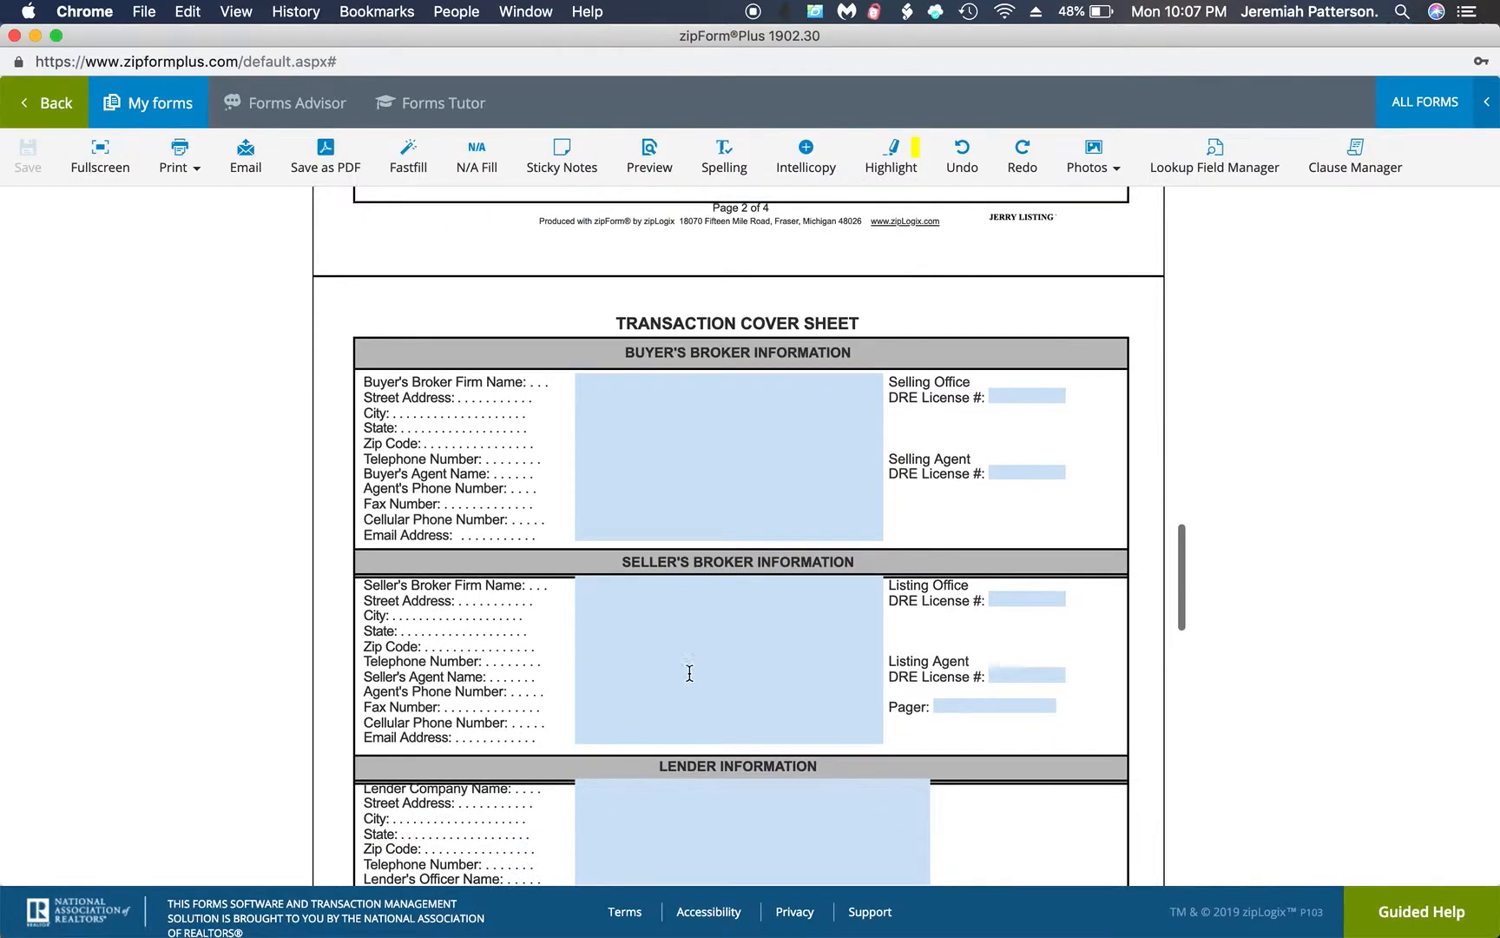
{"action": "left_click", "coordinate": [628, 584]}
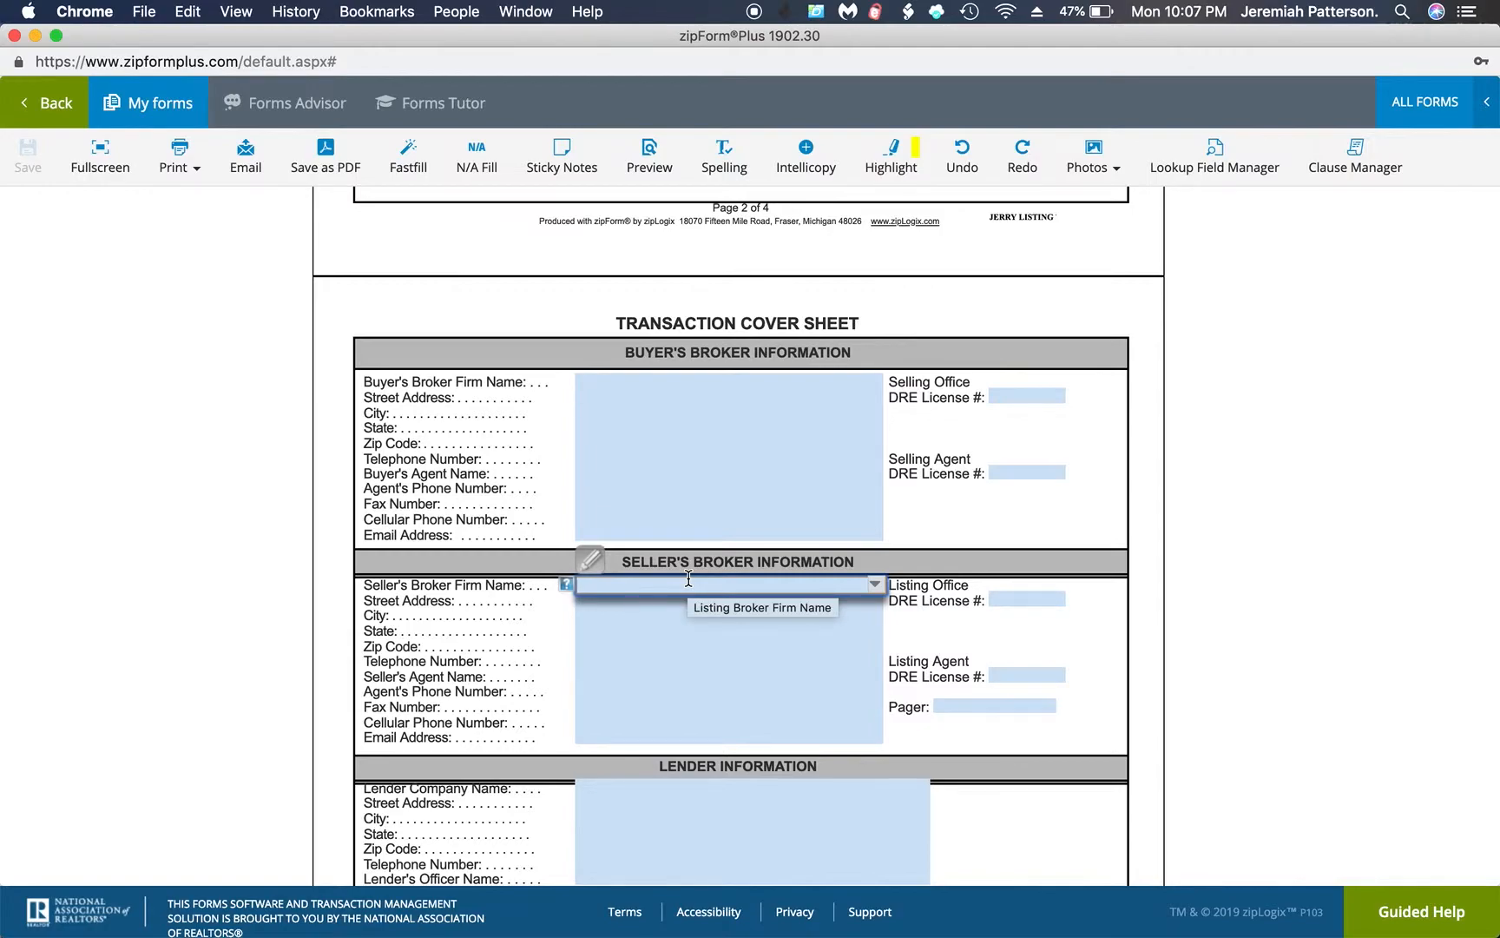
{"action": "type", "text": "Corner"}
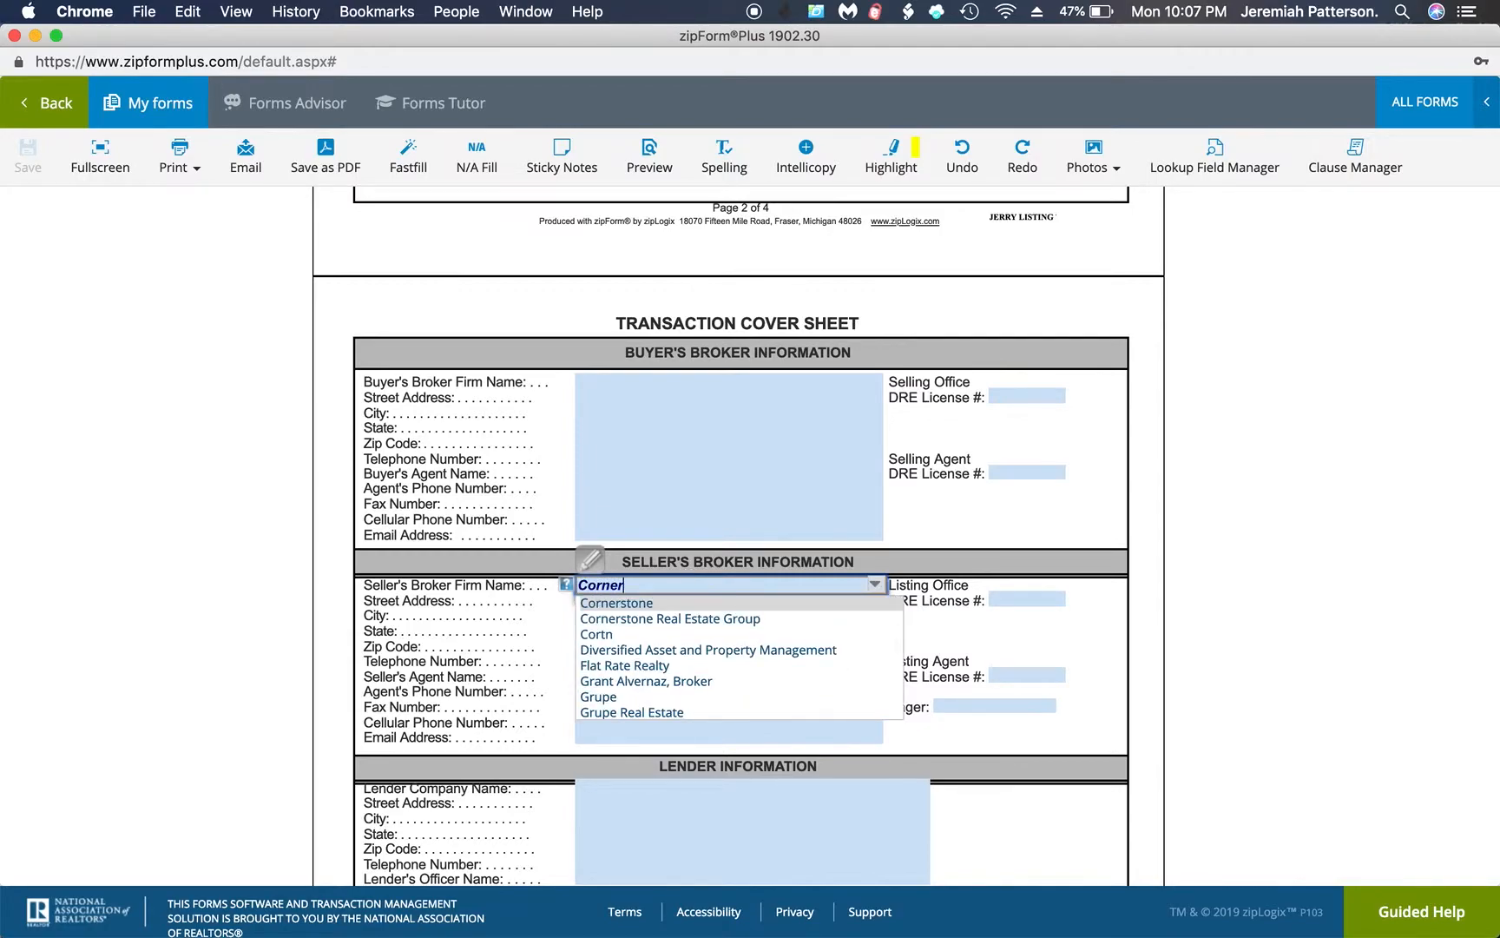
{"action": "left_click", "coordinate": [680, 618]}
Fill in the street address and city of the seller's broker
{"action": "left_click", "coordinate": [660, 601]}
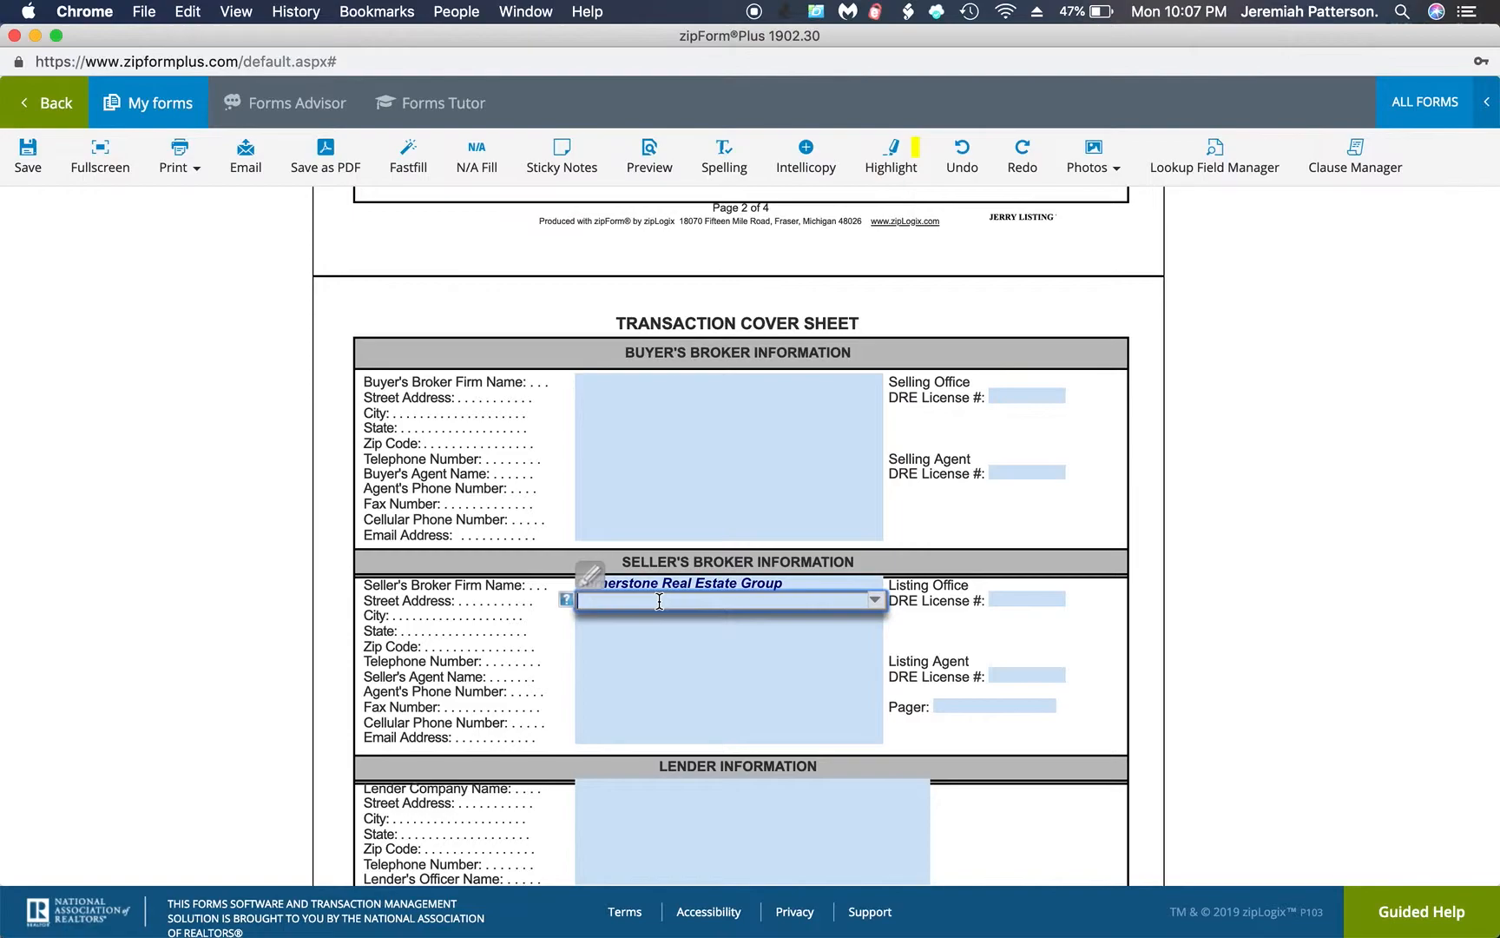
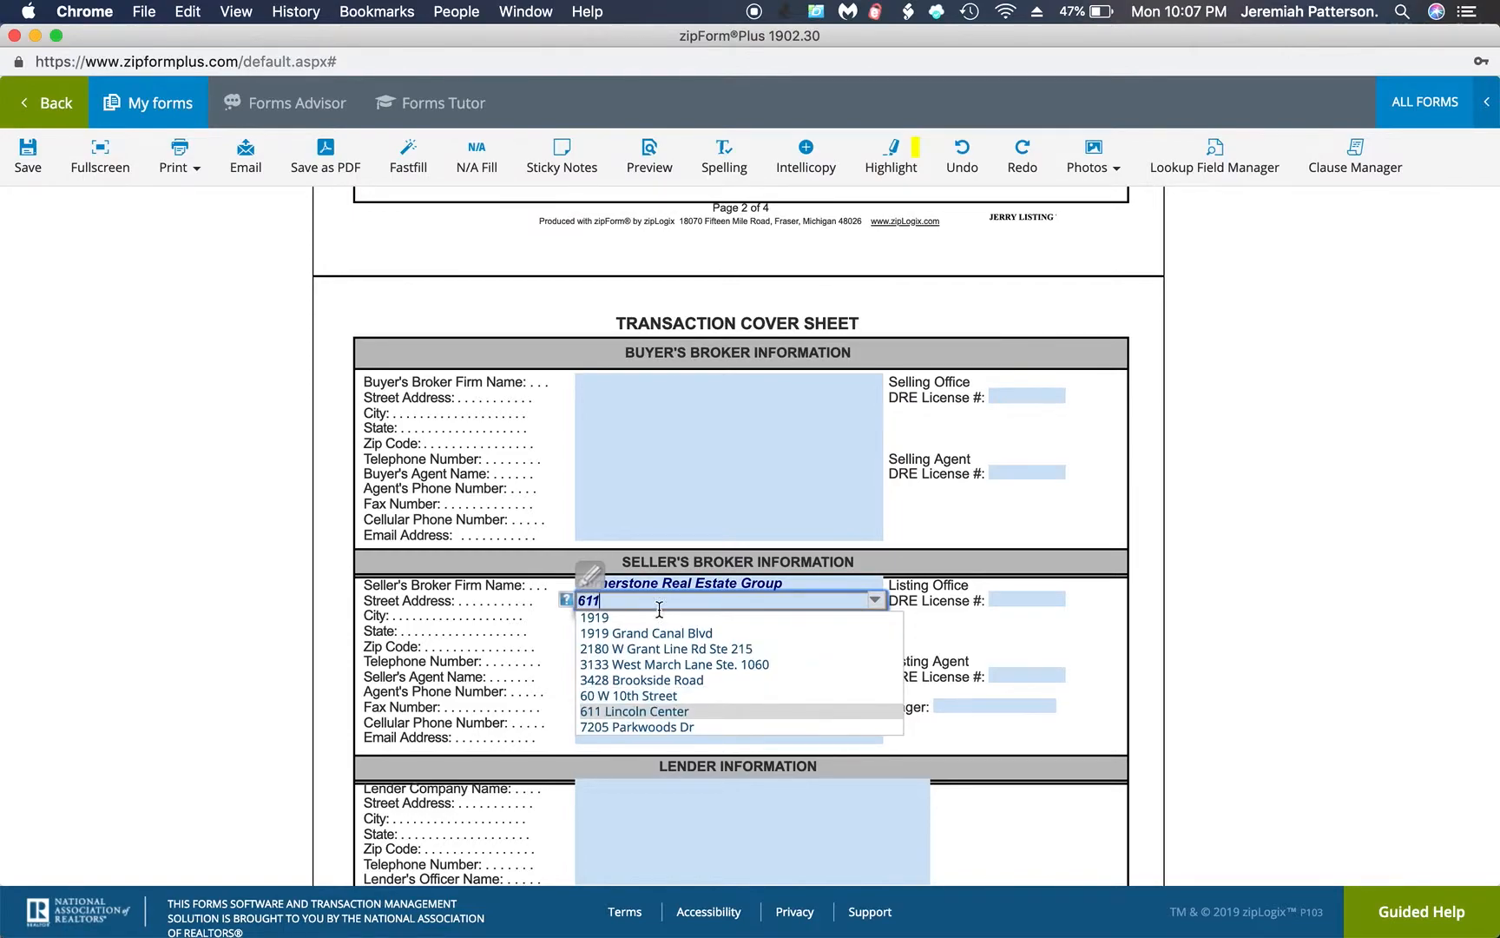
{"action": "left_click", "coordinate": [634, 711]}
{"action": "left_click", "coordinate": [608, 615]}
{"action": "type", "text": "St"}
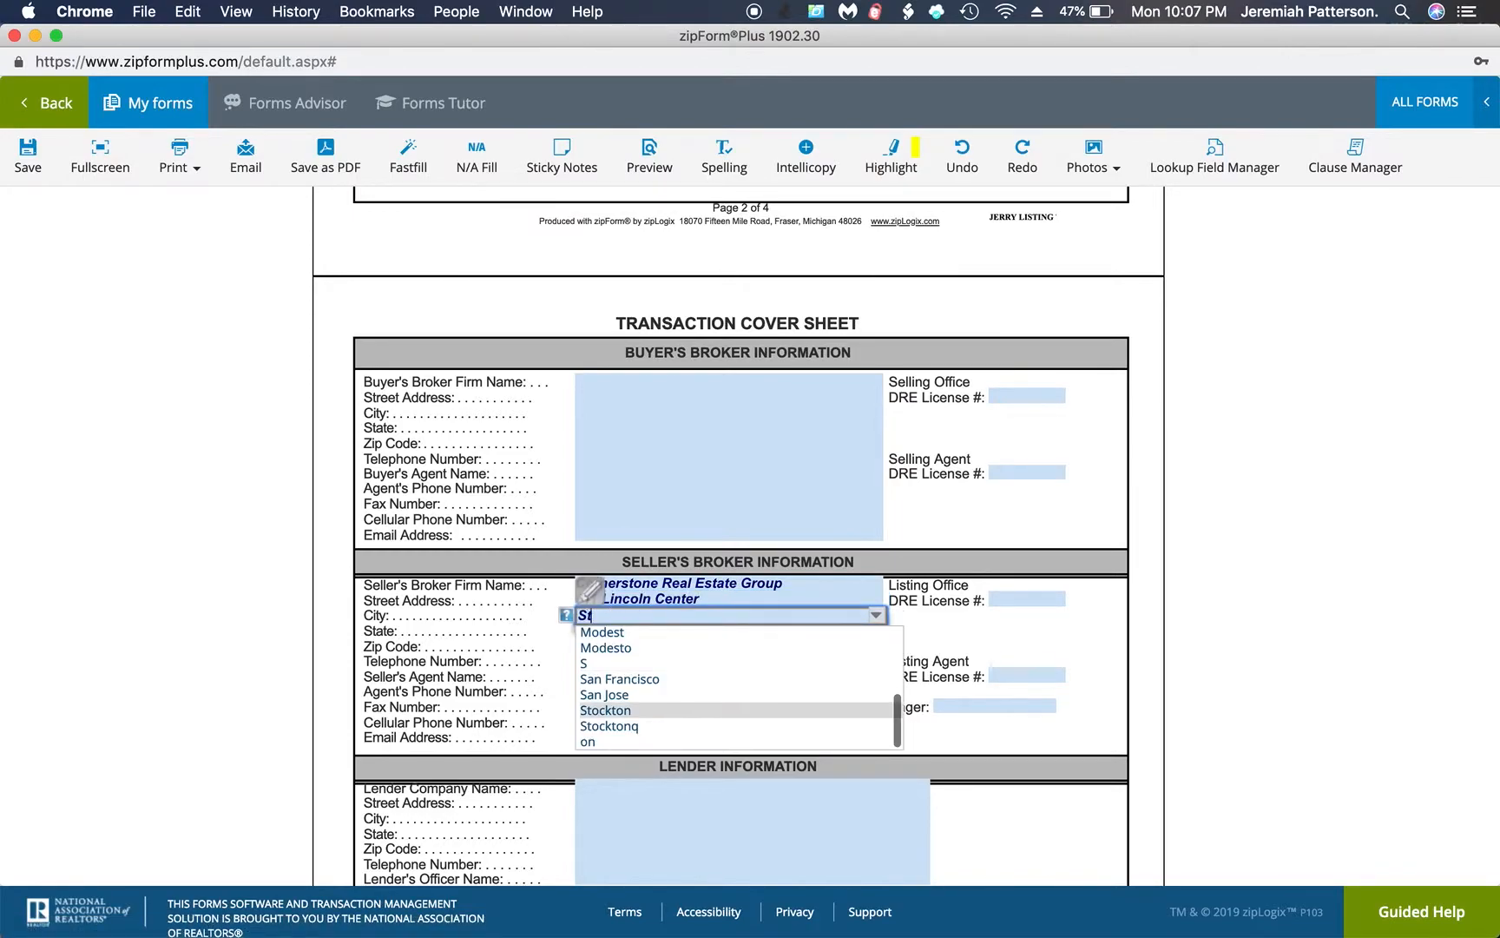
{"action": "type", "text": "ockton"}
{"action": "left_click", "coordinate": [606, 708]}
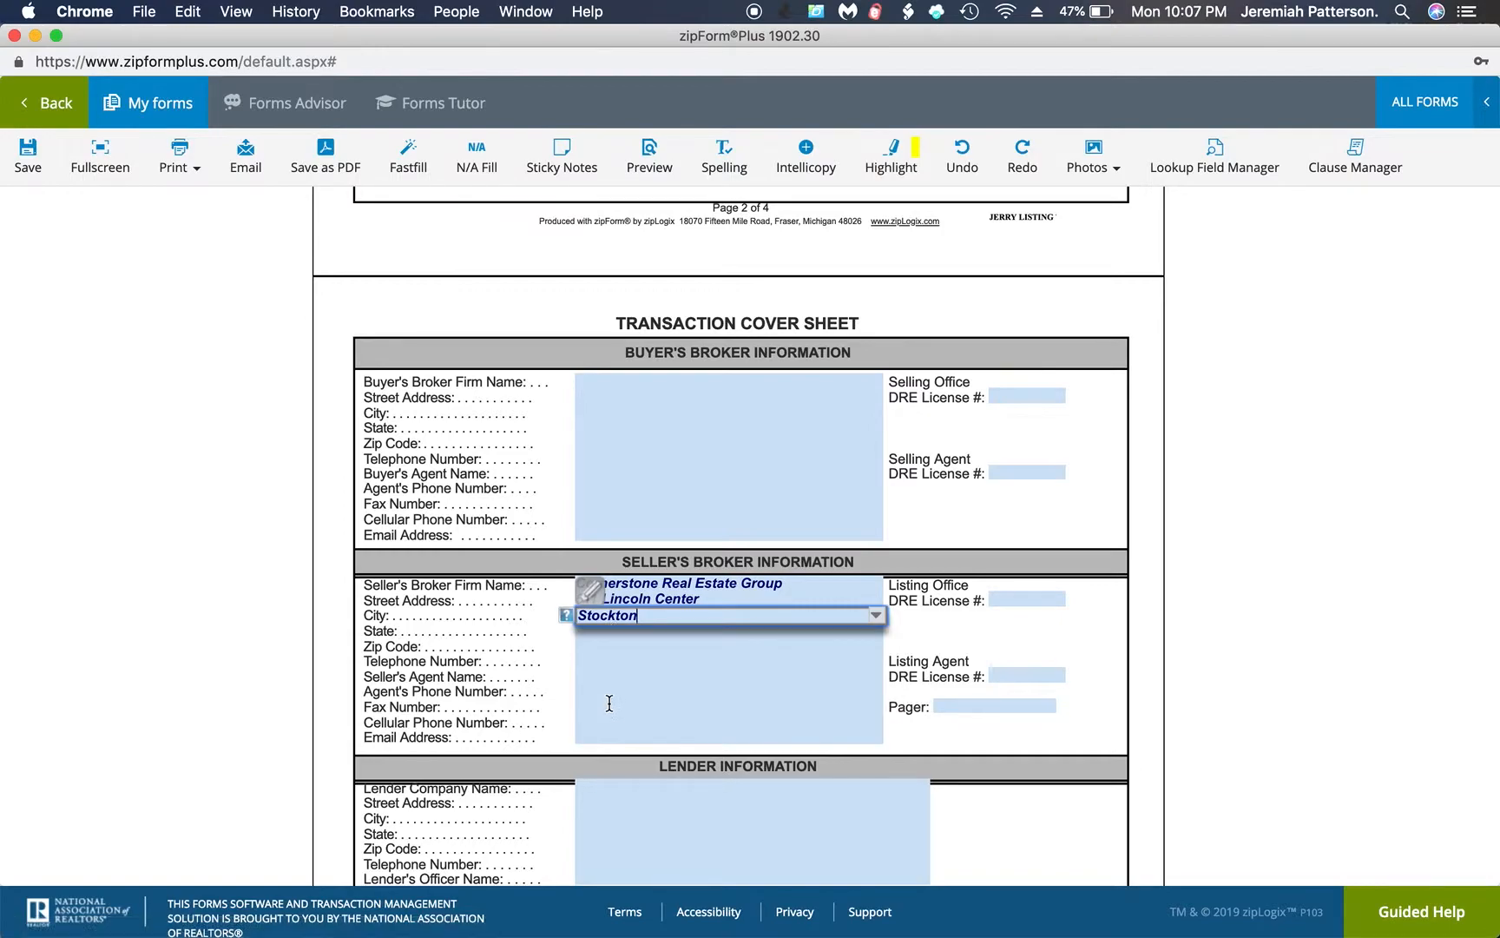
Fill in the state and zip code of the seller's broker
{"action": "left_click", "coordinate": [610, 628]}
{"action": "type", "text": "CA"}
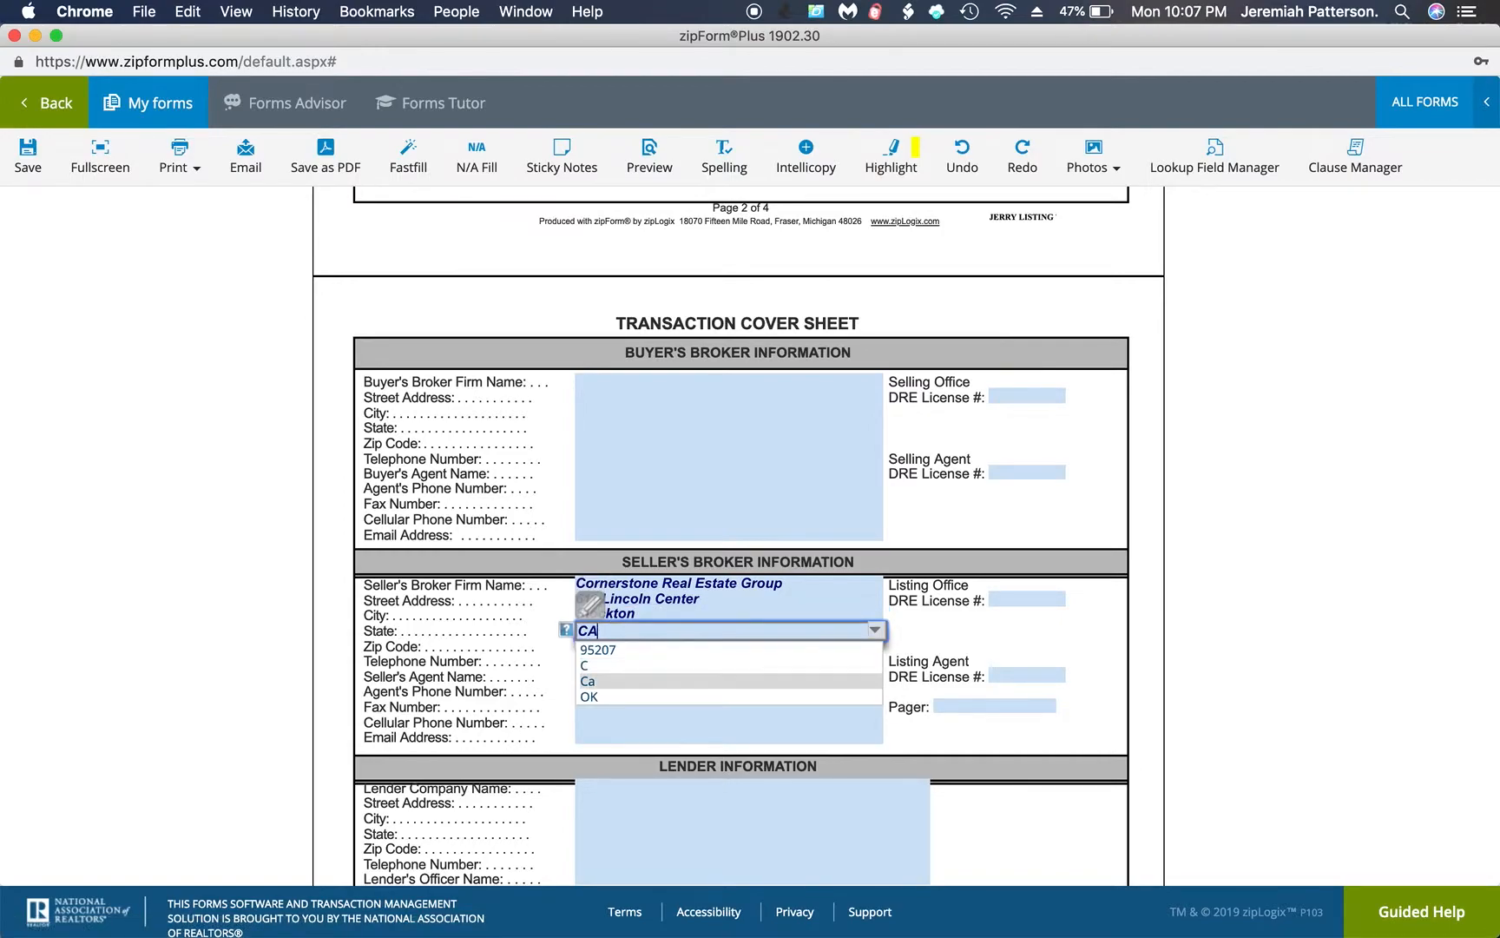
{"action": "left_click", "coordinate": [596, 683]}
{"action": "left_click", "coordinate": [597, 660]}
{"action": "left_click", "coordinate": [622, 646]}
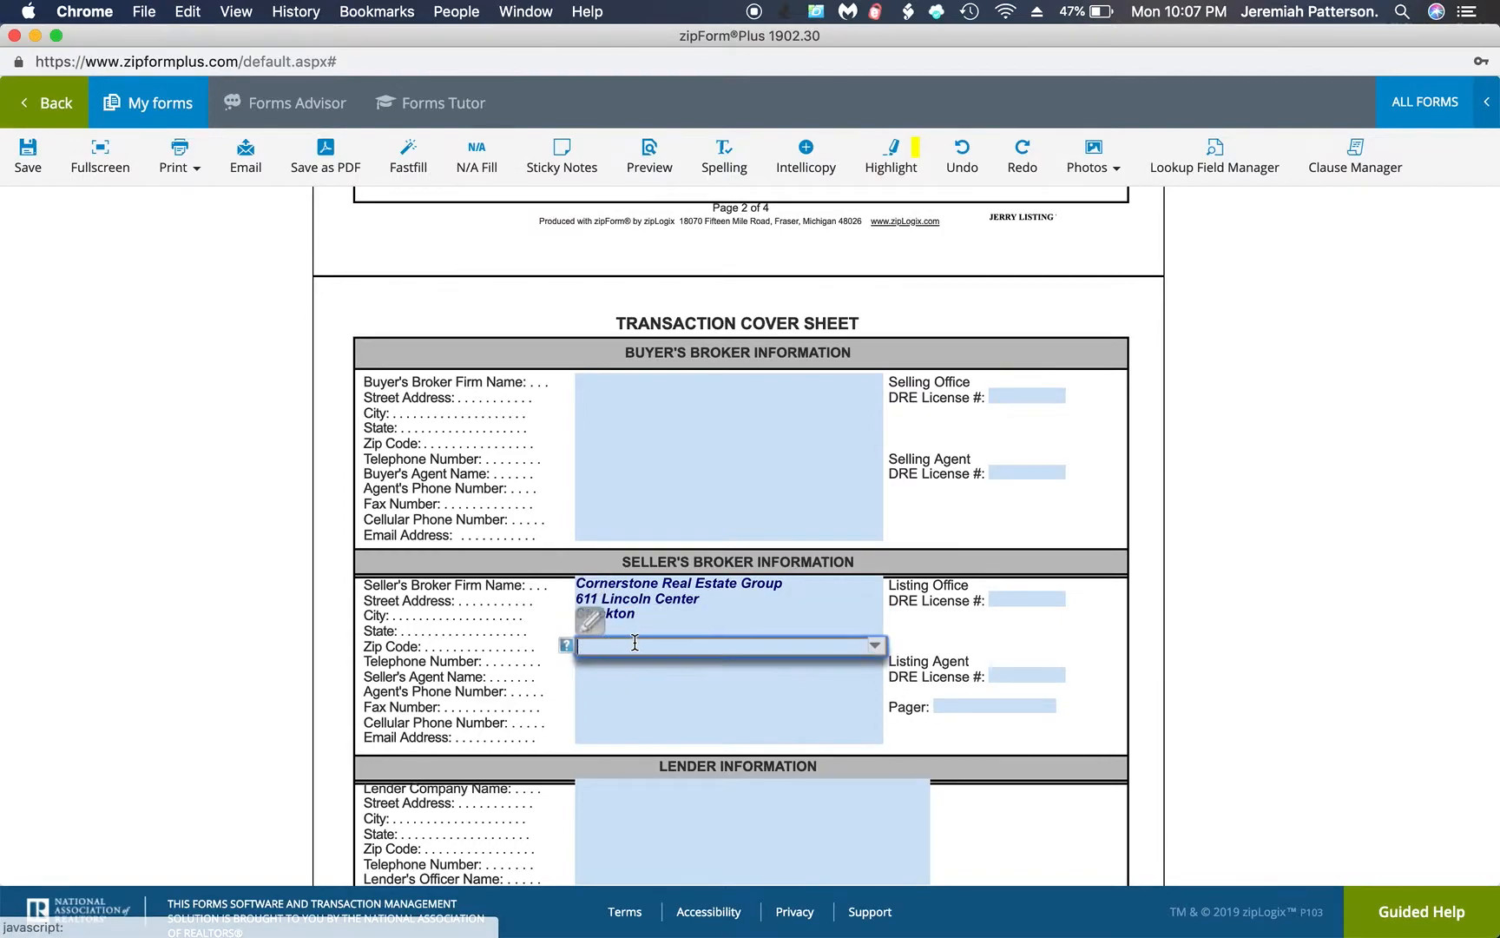
{"action": "type", "text": "95207"}
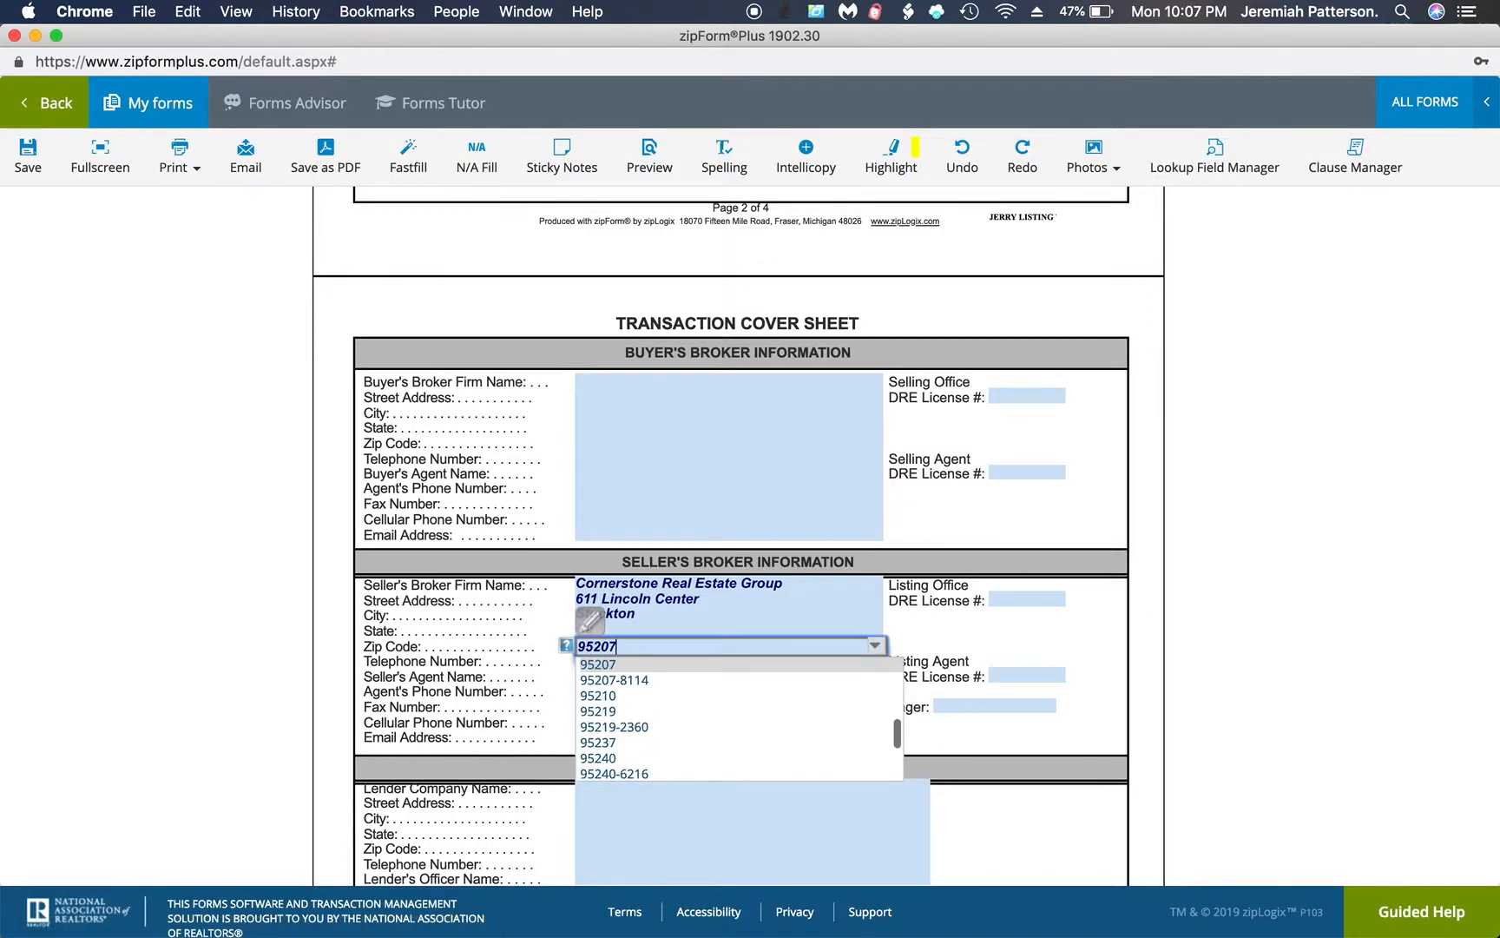
{"action": "left_click", "coordinate": [525, 669]}
Enter the seller's broker's telephone number and the seller's agent's full name
{"action": "left_click", "coordinate": [620, 659]}
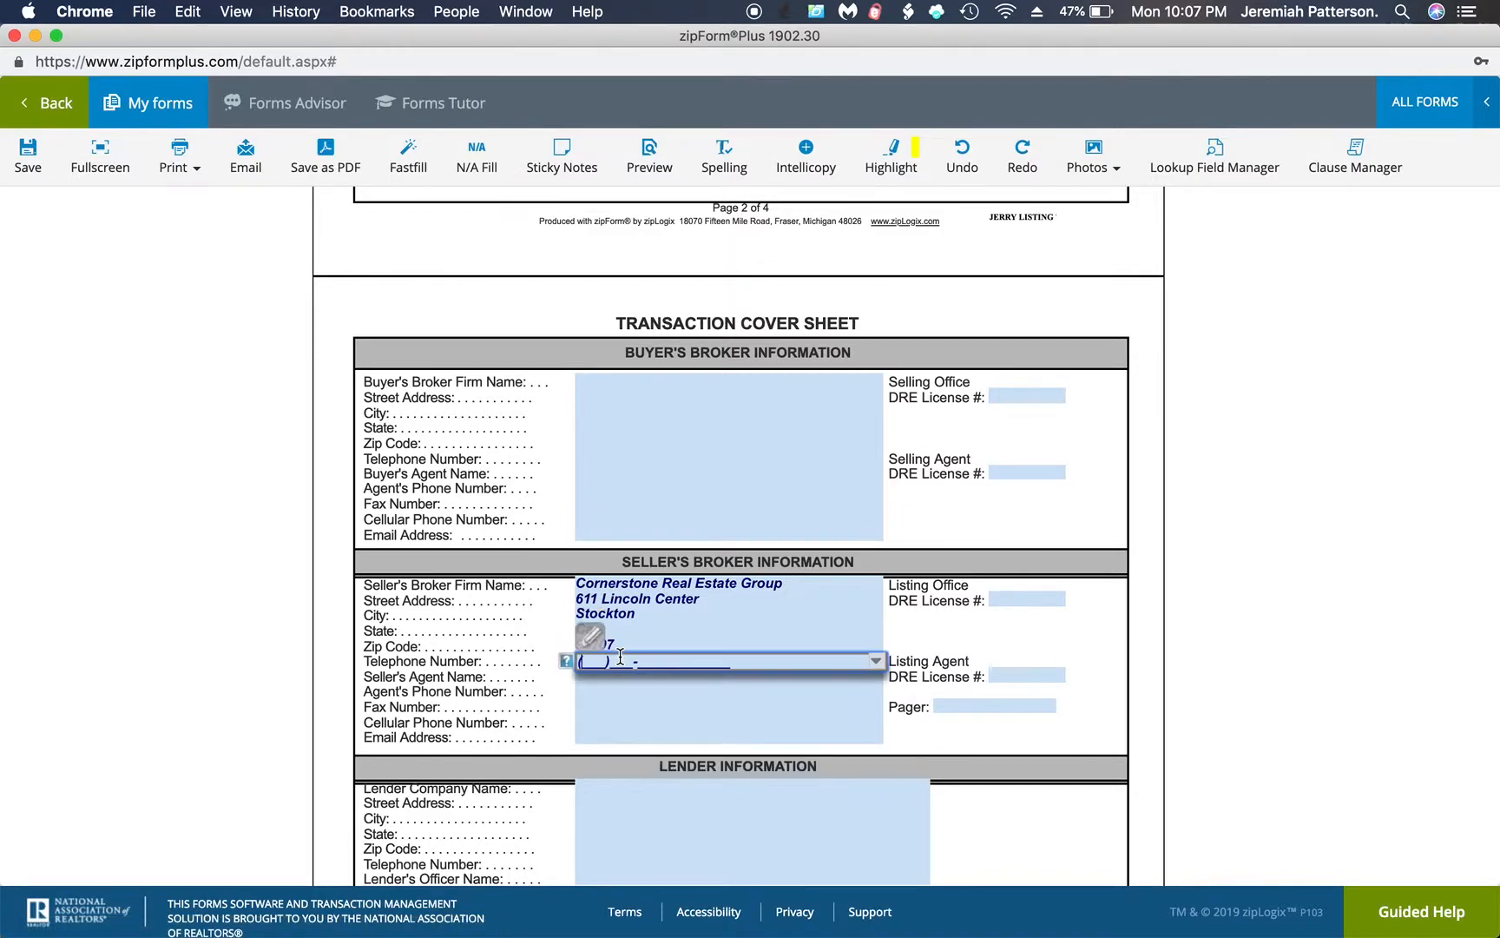
{"action": "left_click", "coordinate": [612, 678]}
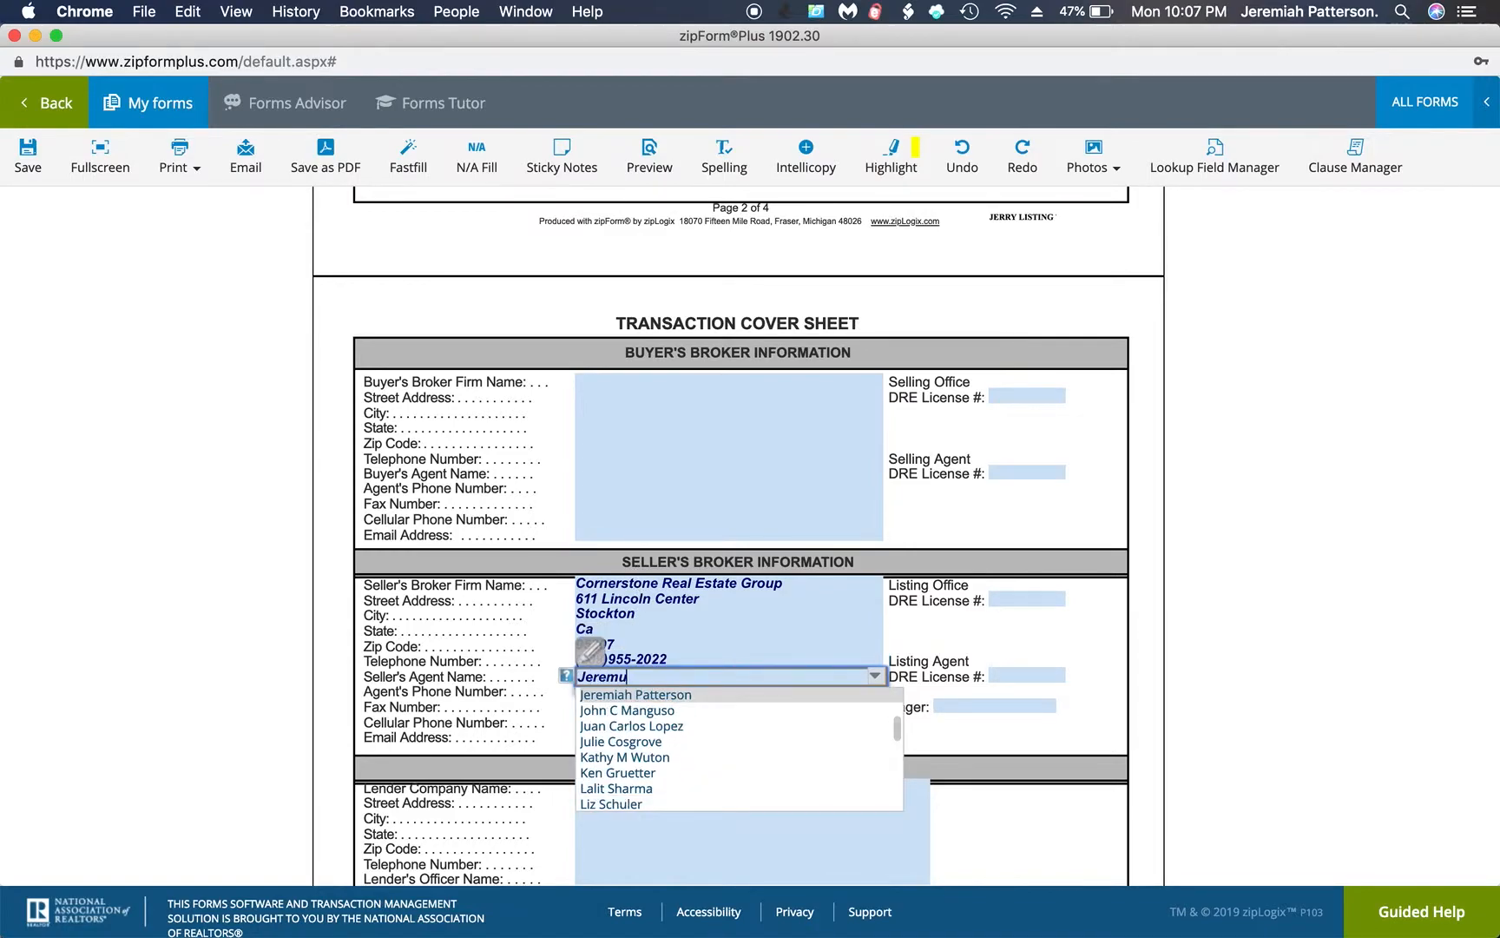
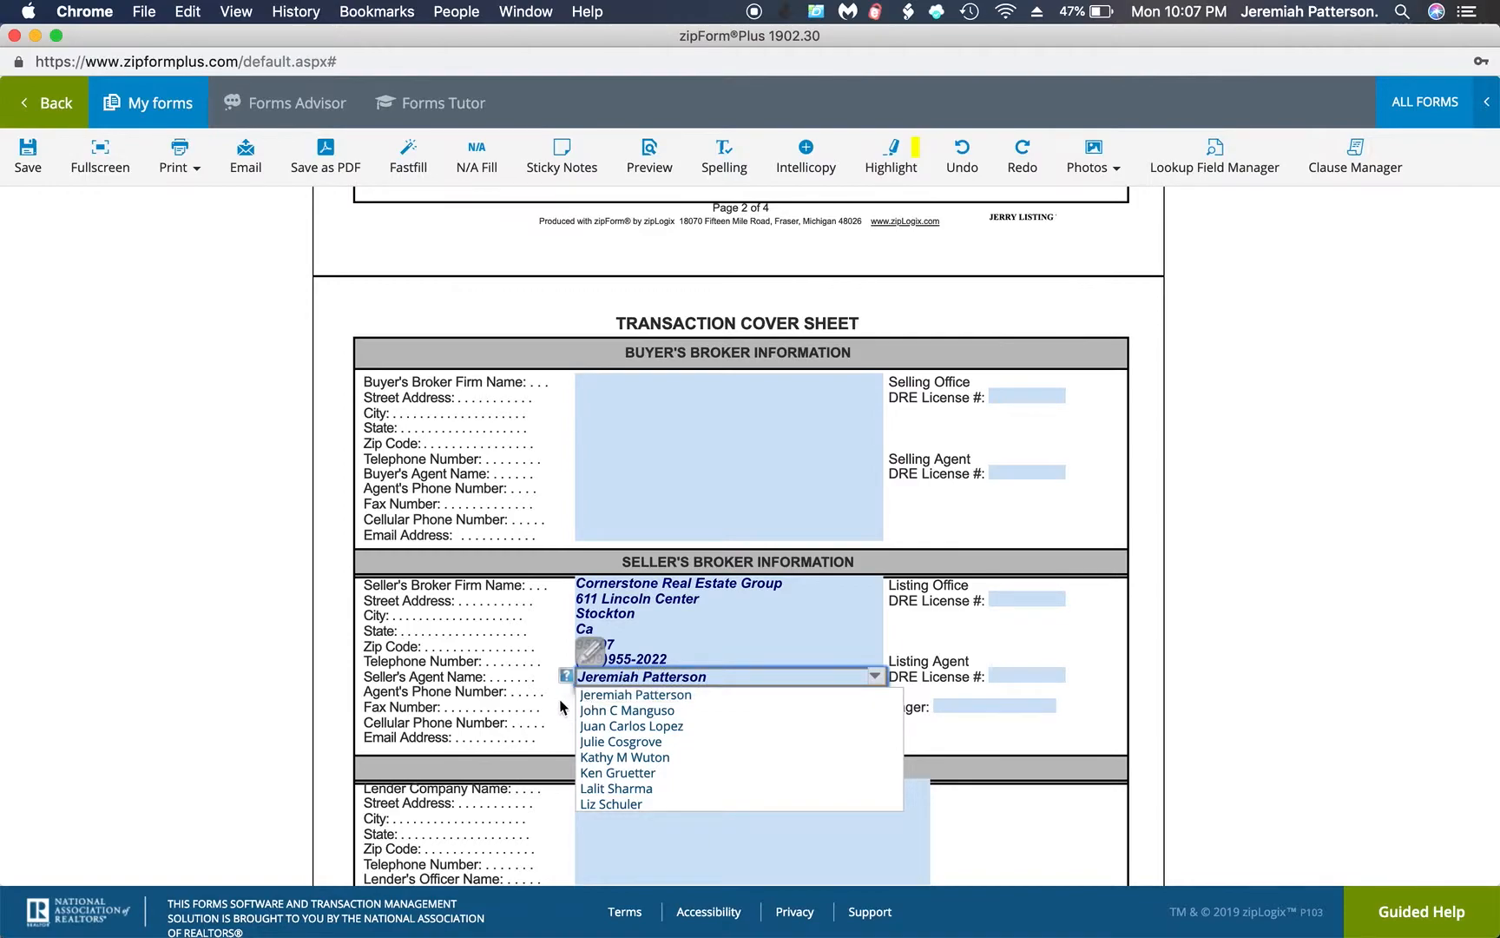
Enter the seller's agent's phone number and the fax number in the Seller's Broker Information section
{"action": "key", "text": "Tab"}
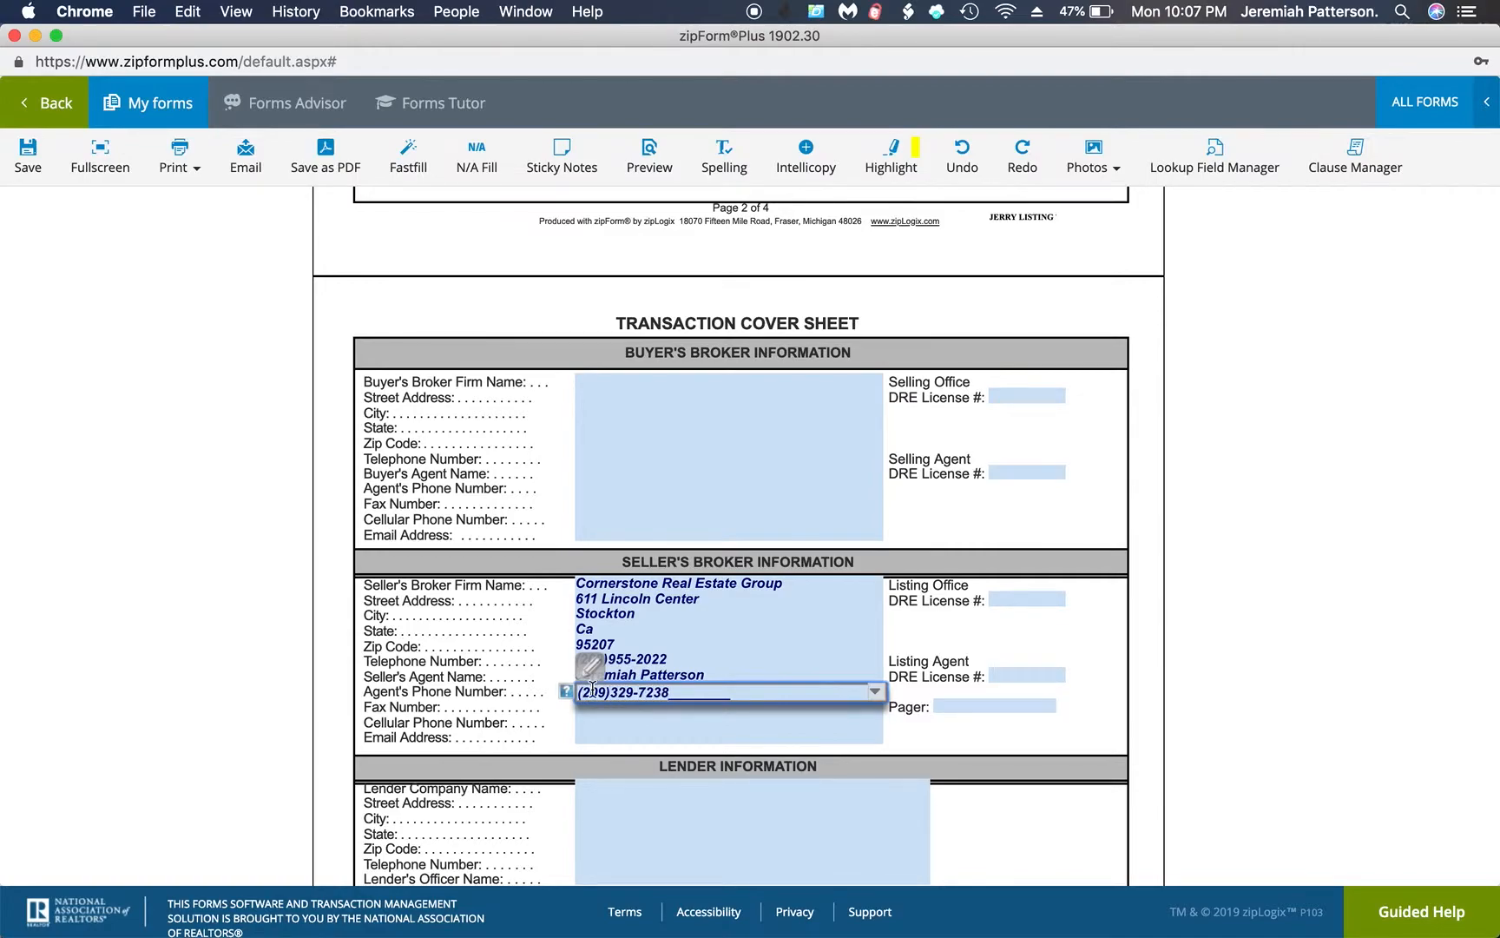
{"action": "left_click", "coordinate": [596, 708]}
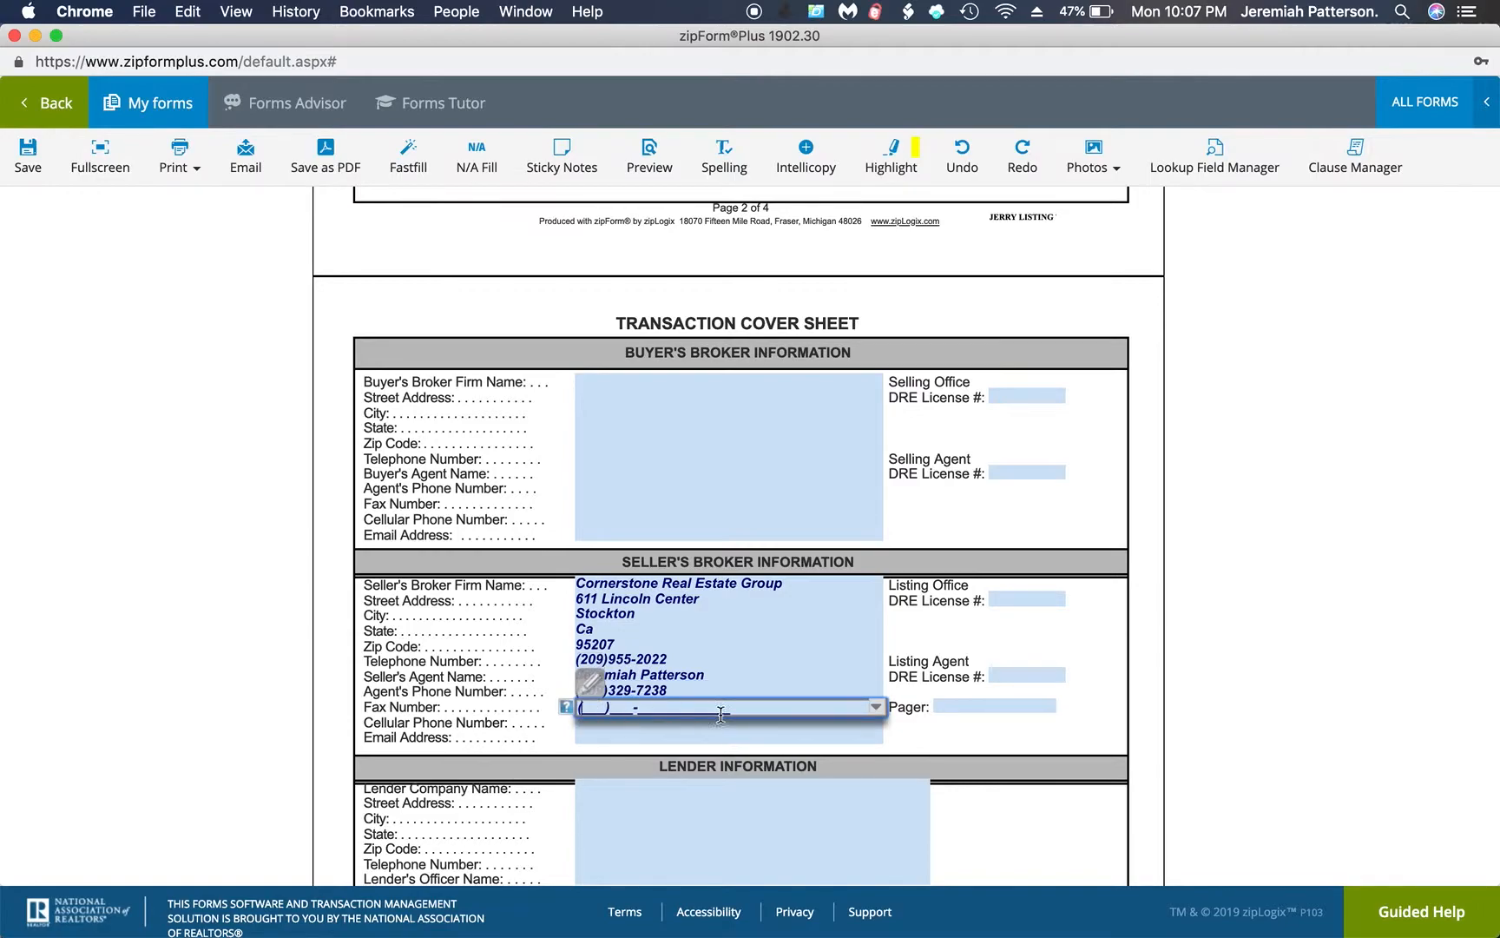
{"action": "left_click", "coordinate": [875, 707]}
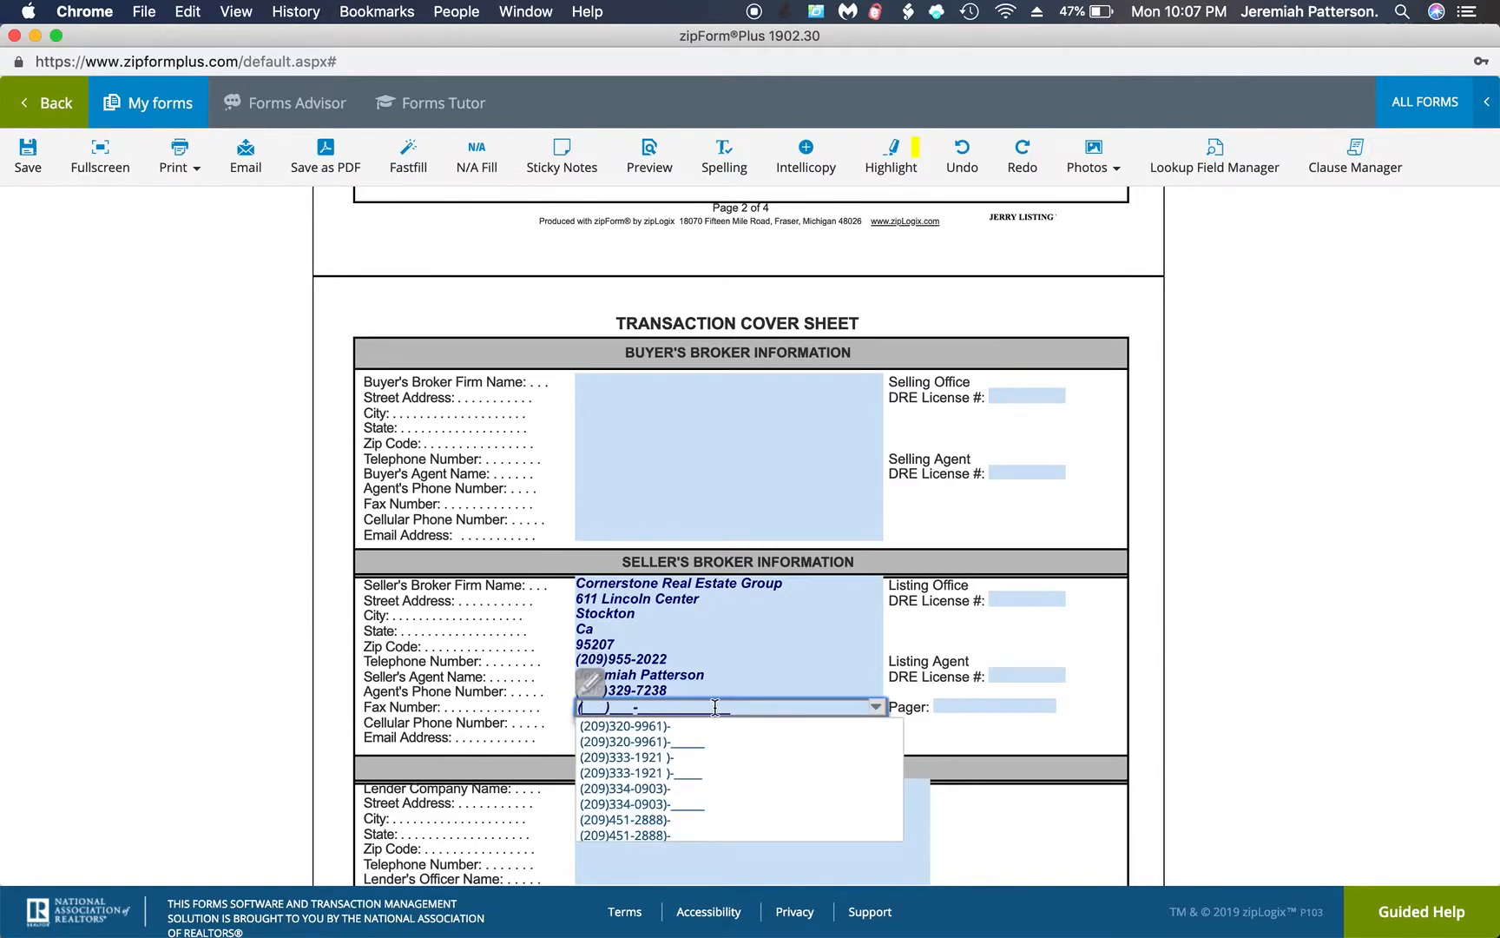
{"action": "left_click", "coordinate": [553, 714]}
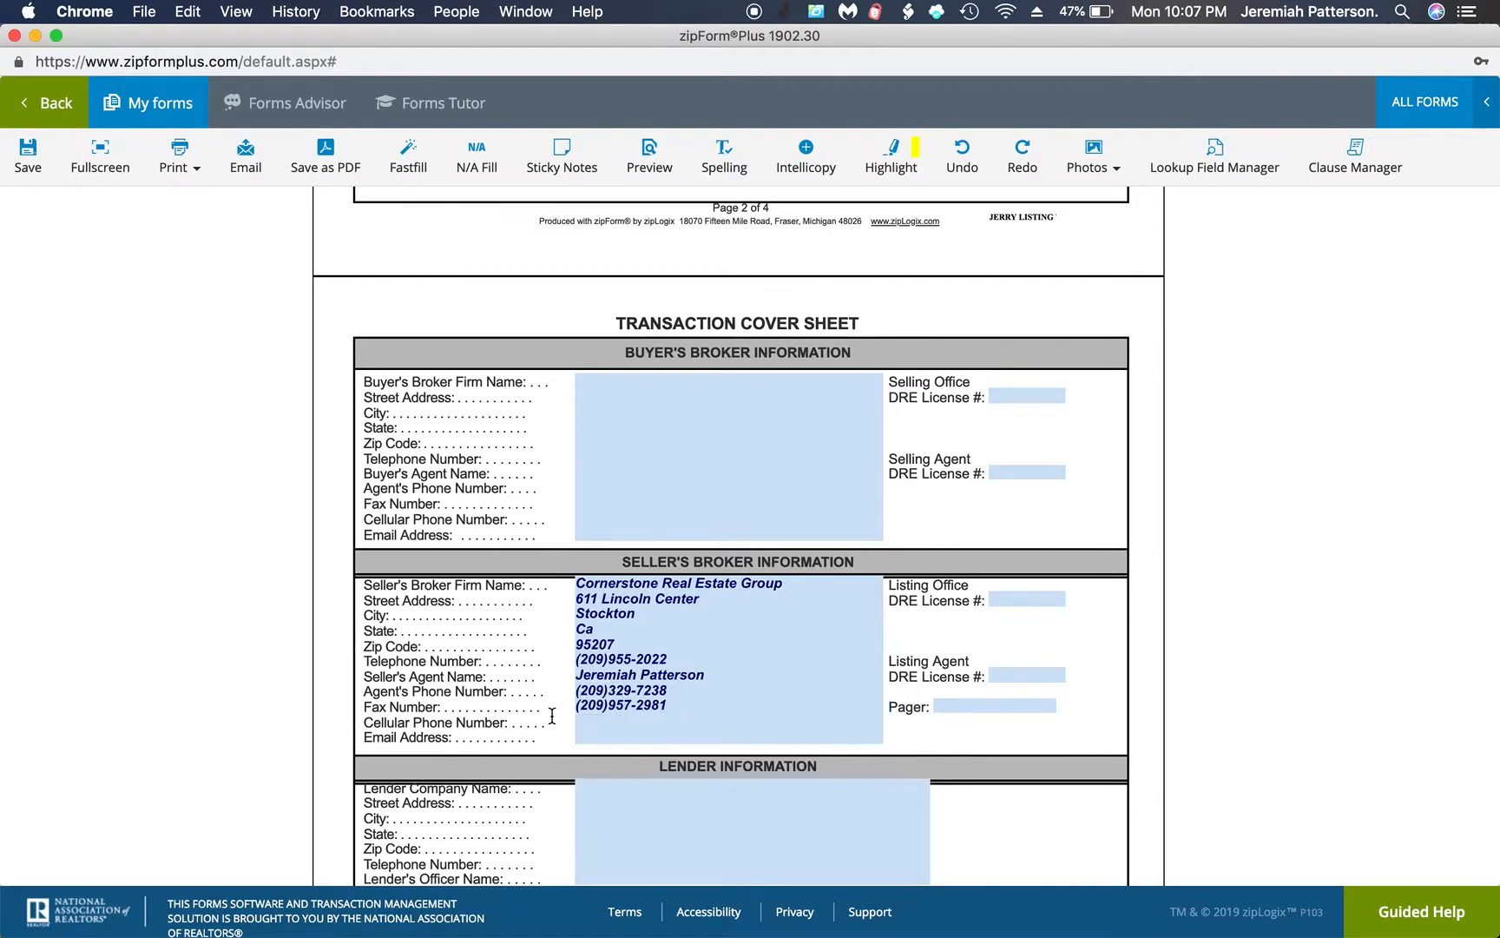
Enter the seller's agent's cellular phone number and email address
{"action": "left_click", "coordinate": [601, 717]}
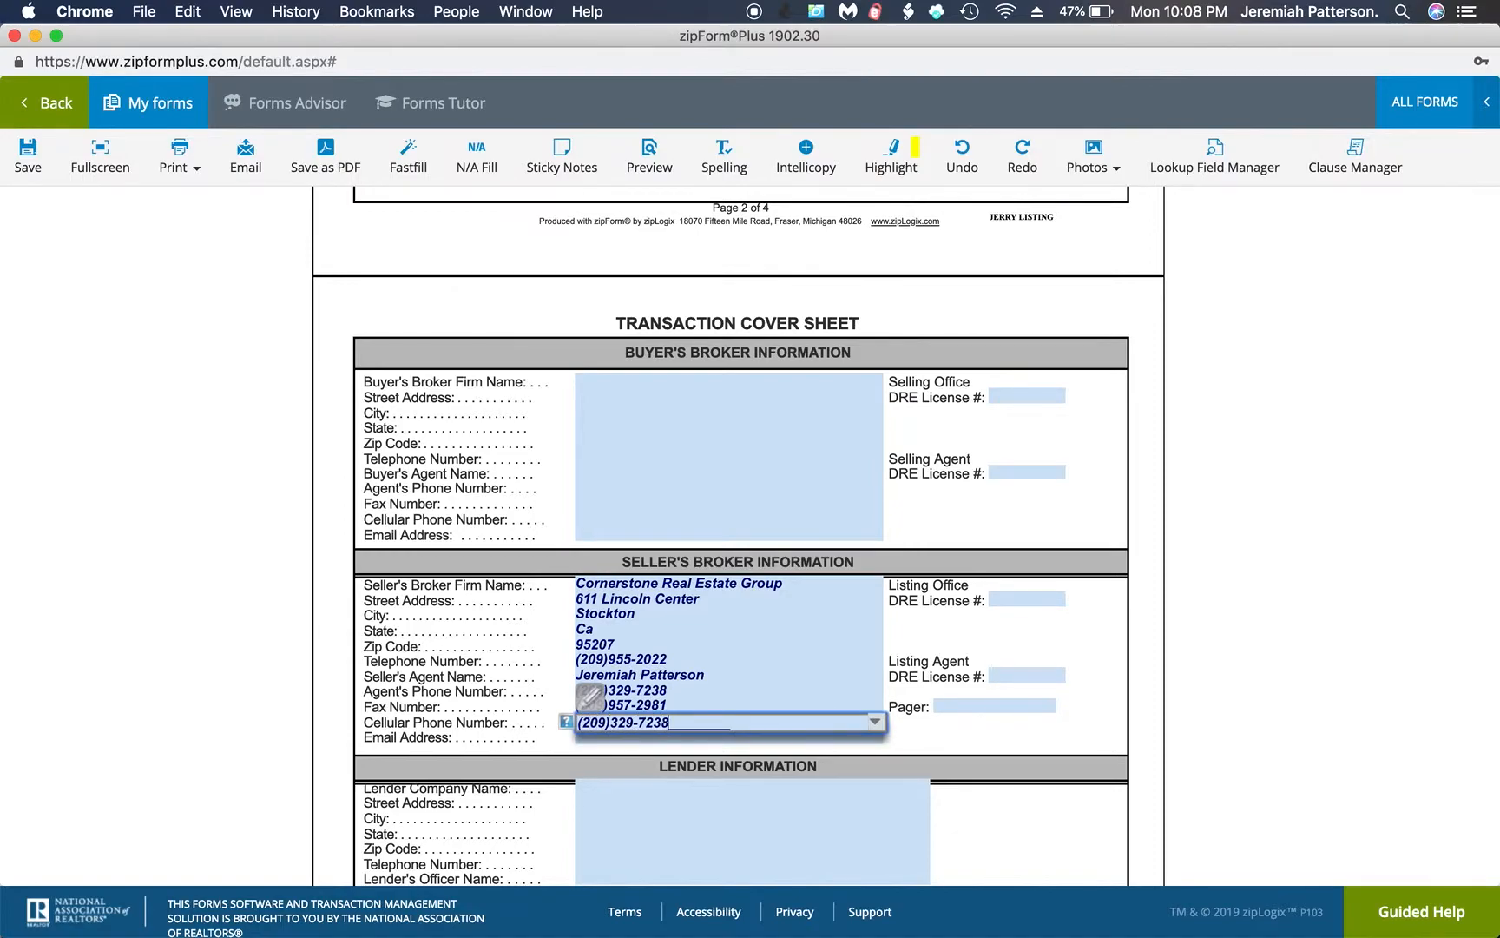
{"action": "left_click", "coordinate": [599, 738]}
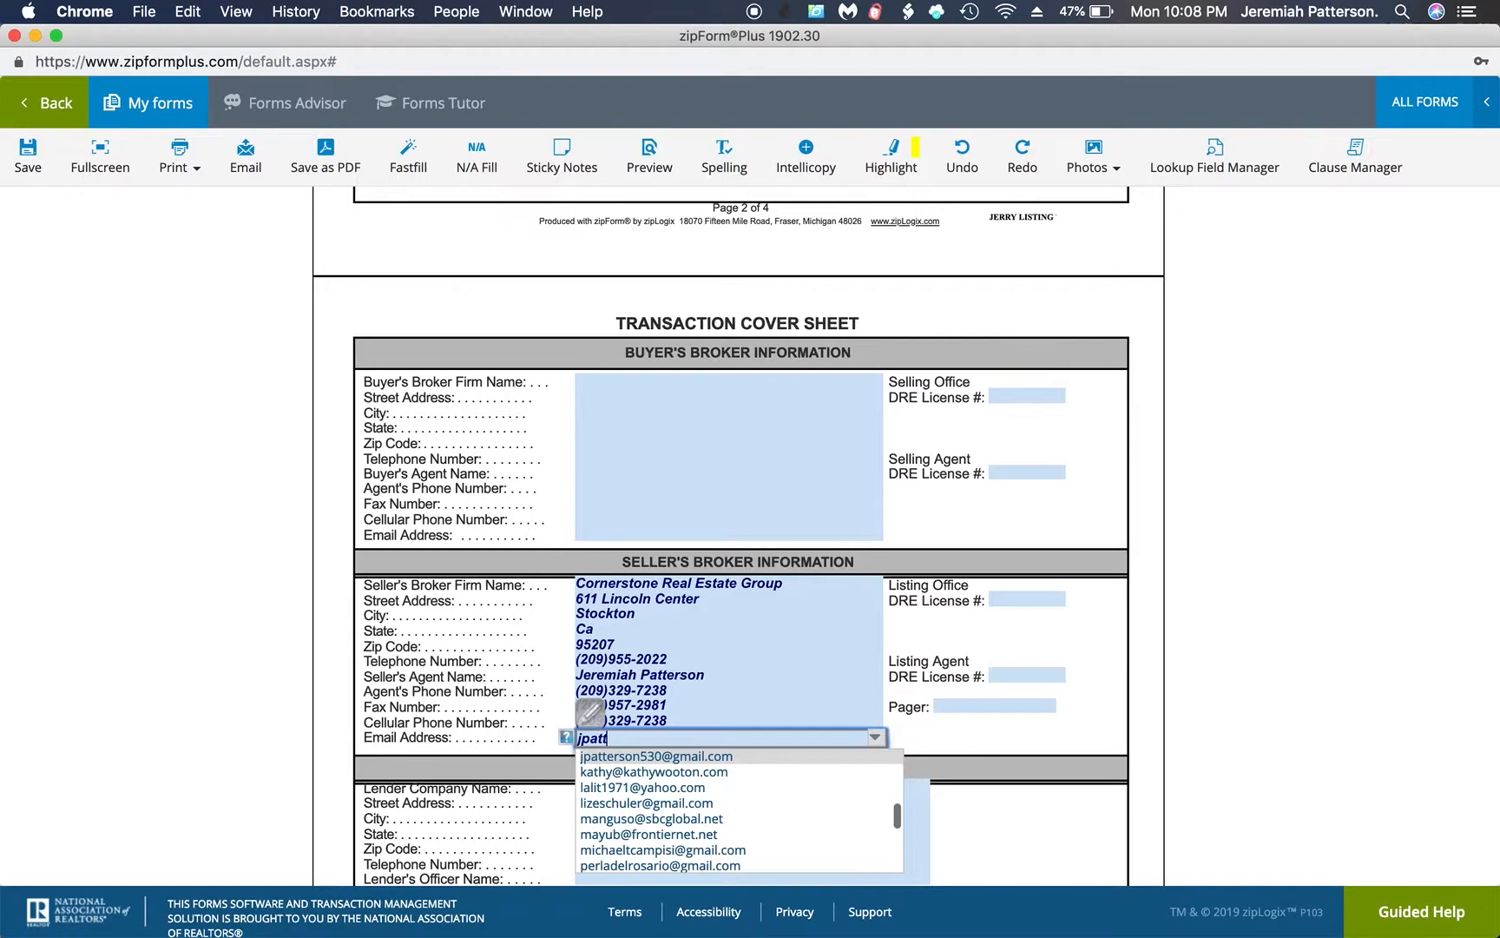
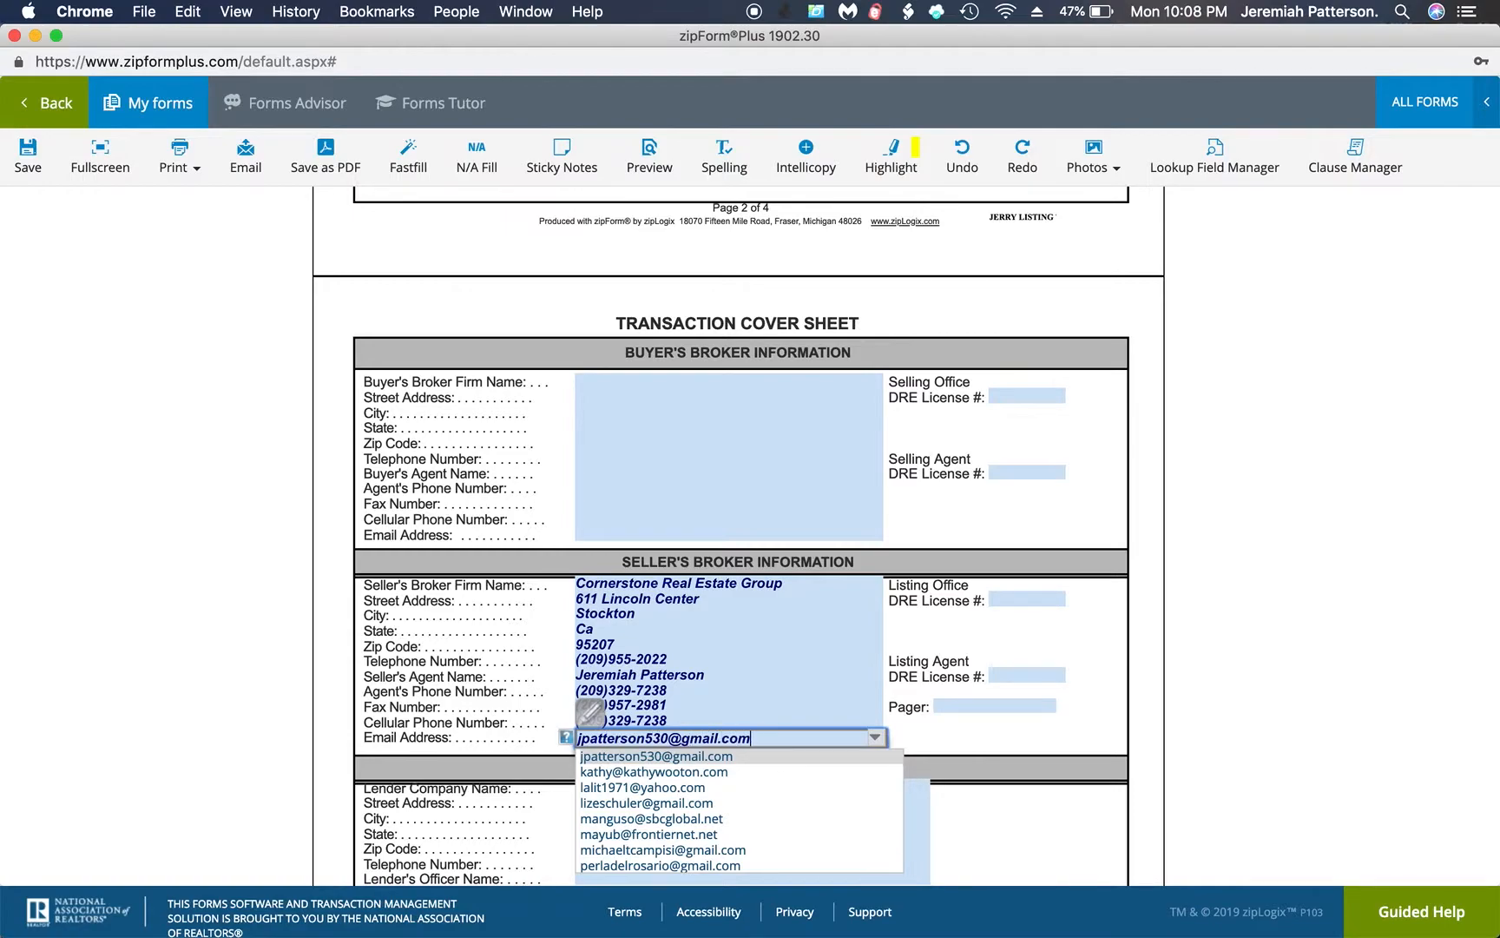
Fill in the listing agent's and the listing office's DRE license numbers in the Seller's Broker Information section
{"action": "left_click", "coordinate": [1025, 678]}
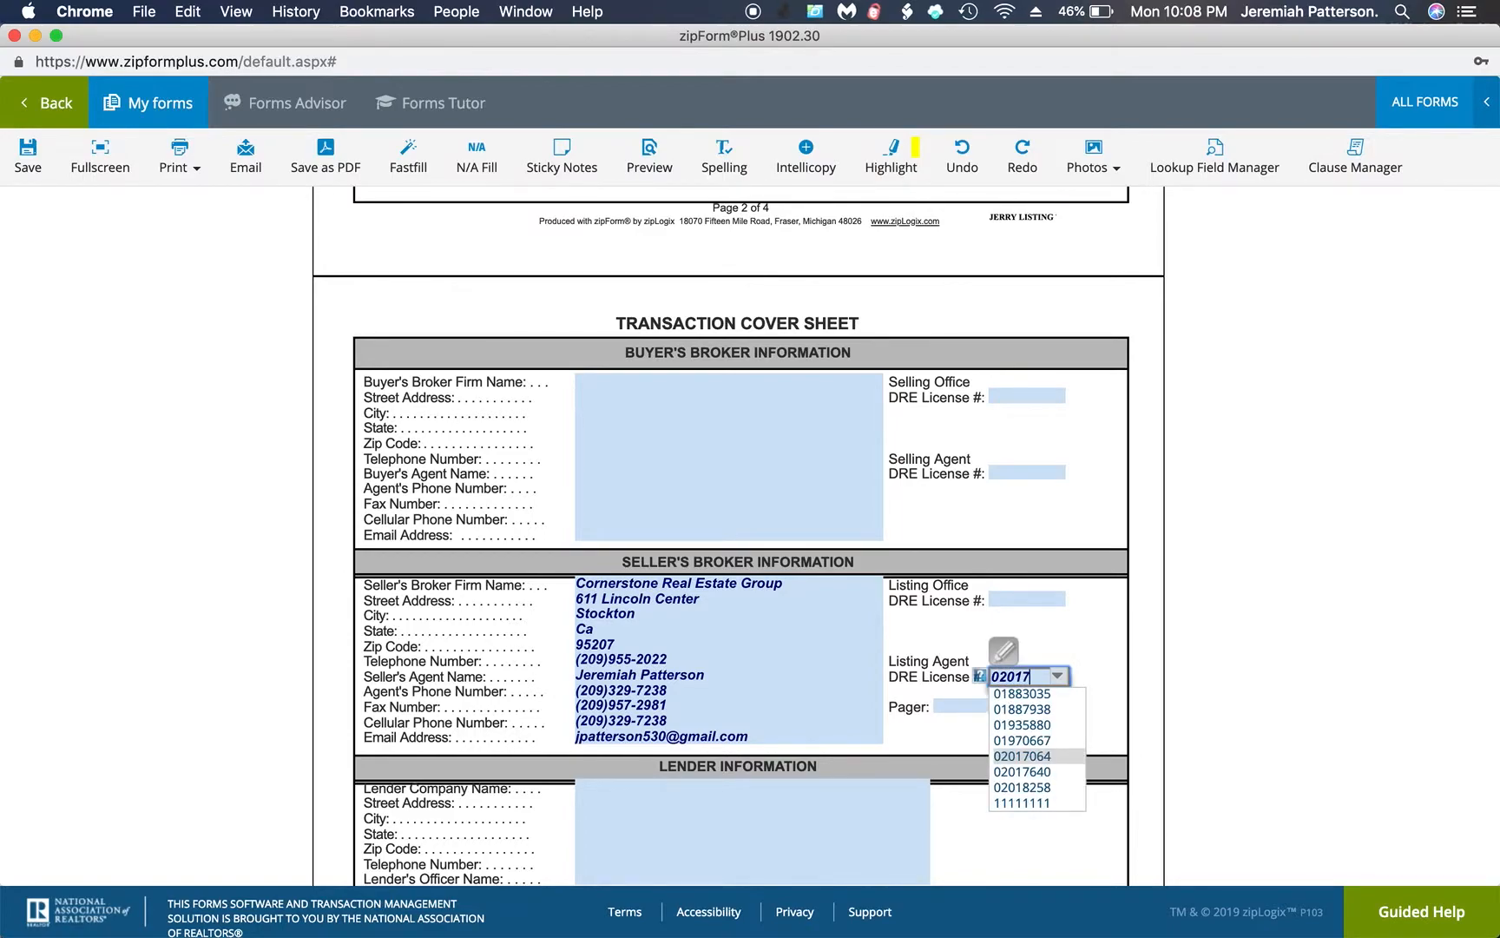
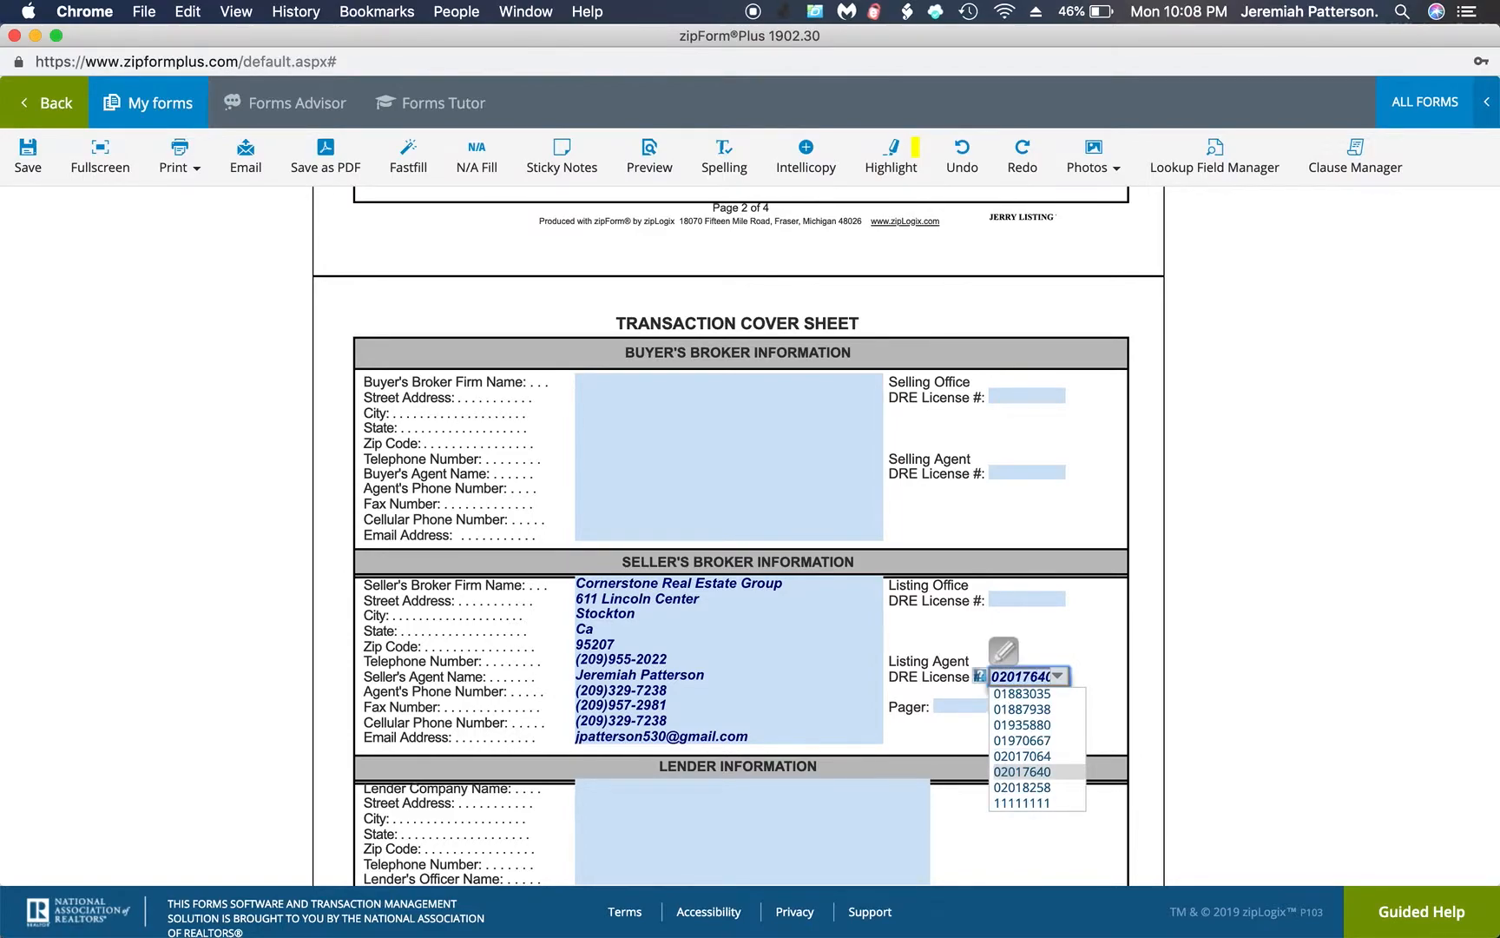
{"action": "left_click", "coordinate": [1013, 603]}
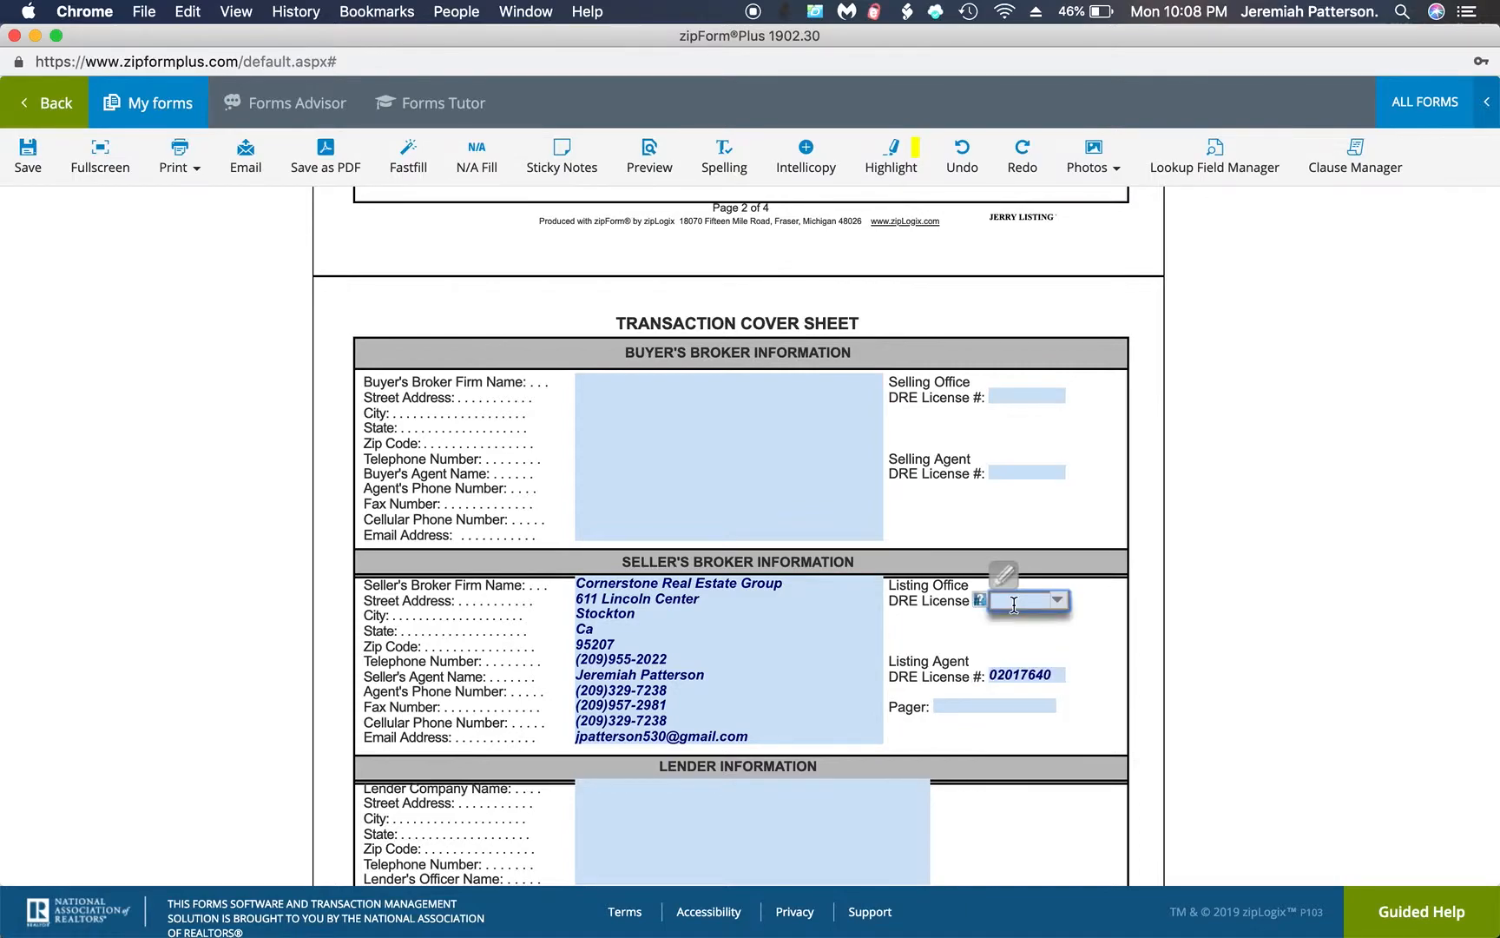
{"action": "type", "text": "0"}
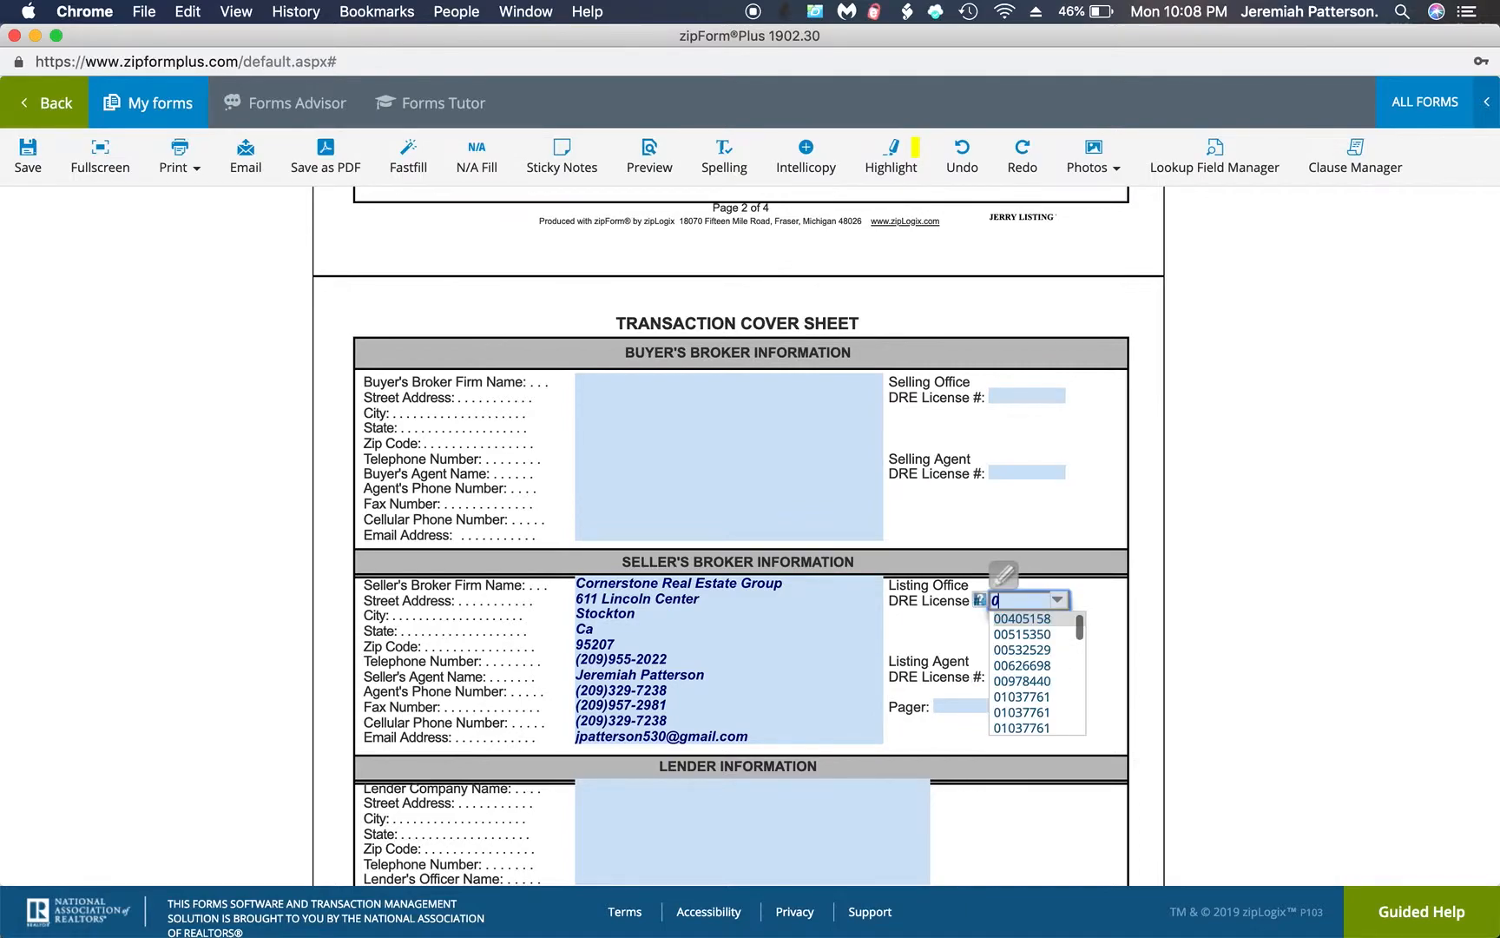
{"action": "left_click", "coordinate": [1019, 699]}
{"action": "left_click", "coordinate": [1092, 646]}
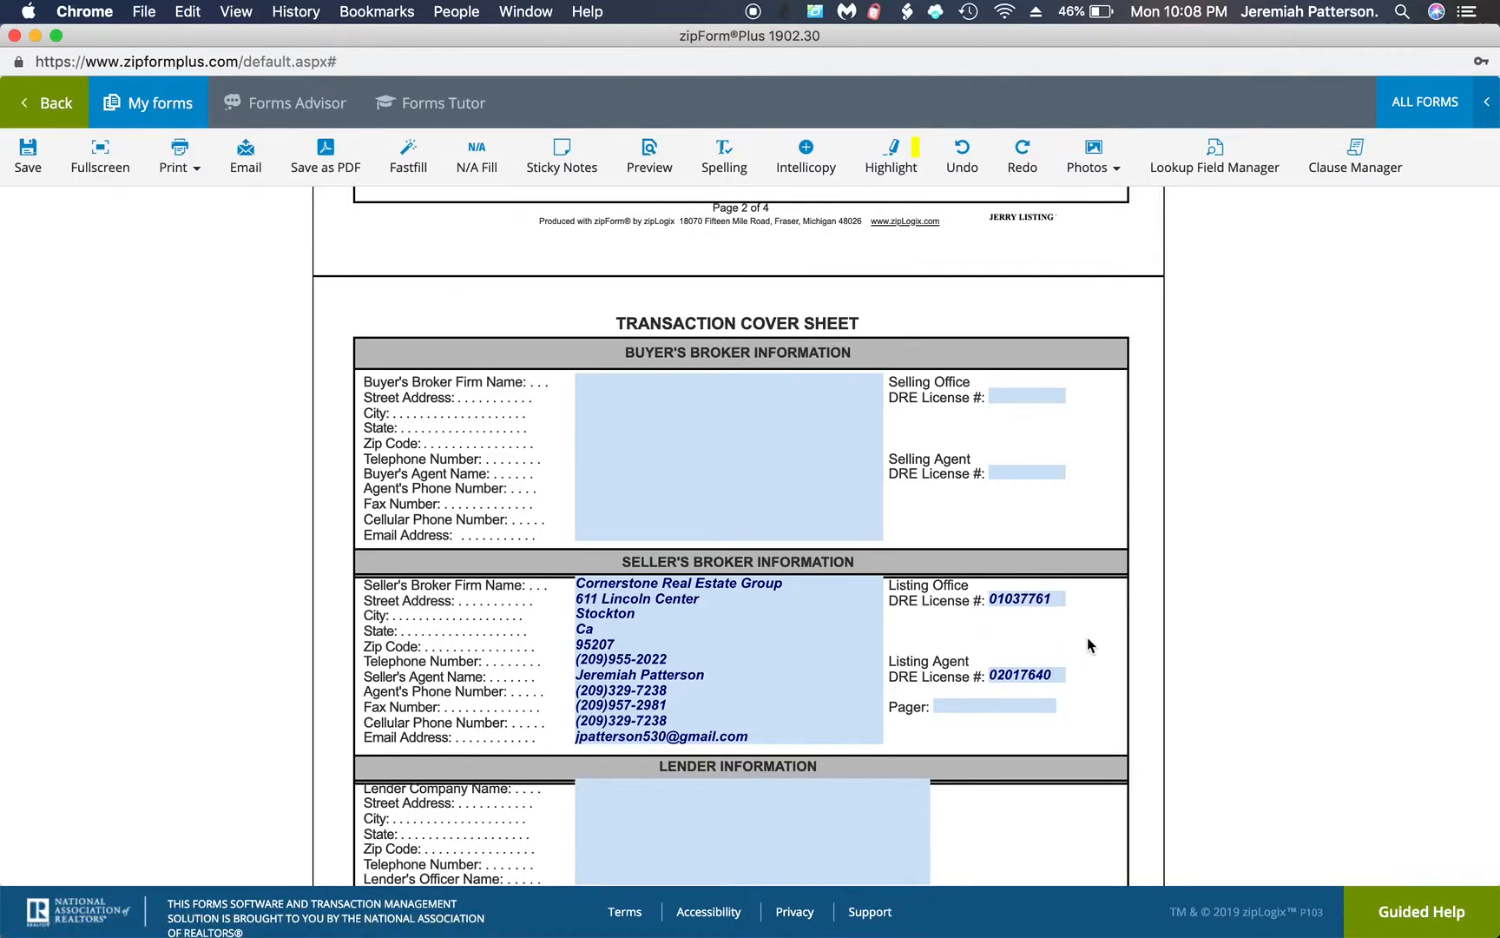
Save the cover sheet with its remaining sections left blank and return to the template's document list
{"action": "scroll", "coordinate": [1092, 645], "scroll_direction": "down", "scroll_amount": 5}
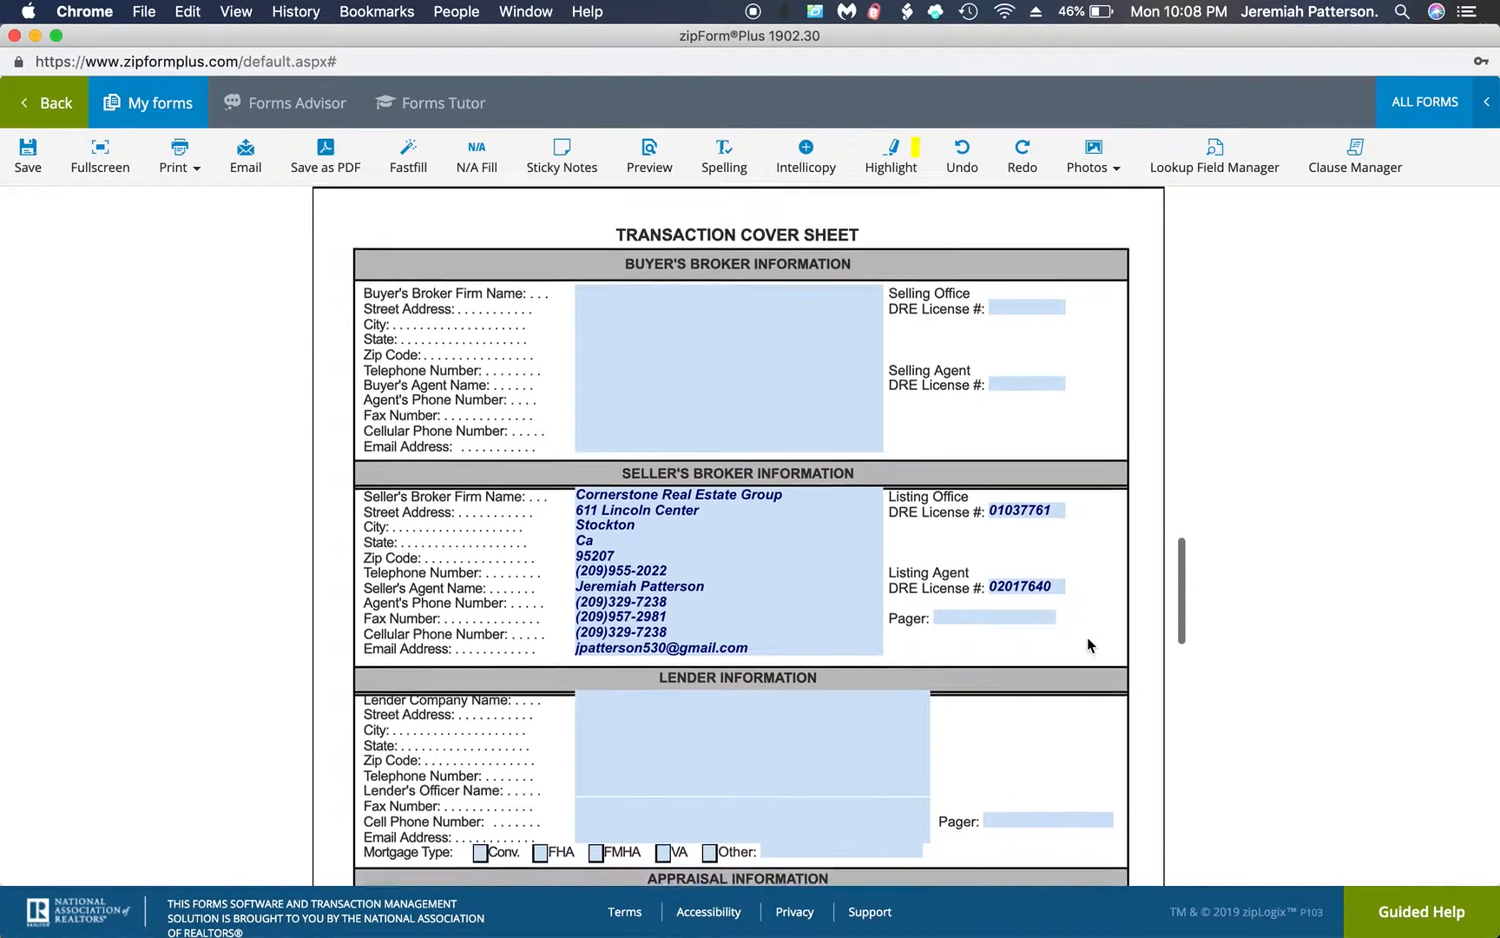
{"action": "scroll", "coordinate": [1089, 645], "scroll_direction": "down", "scroll_amount": 8}
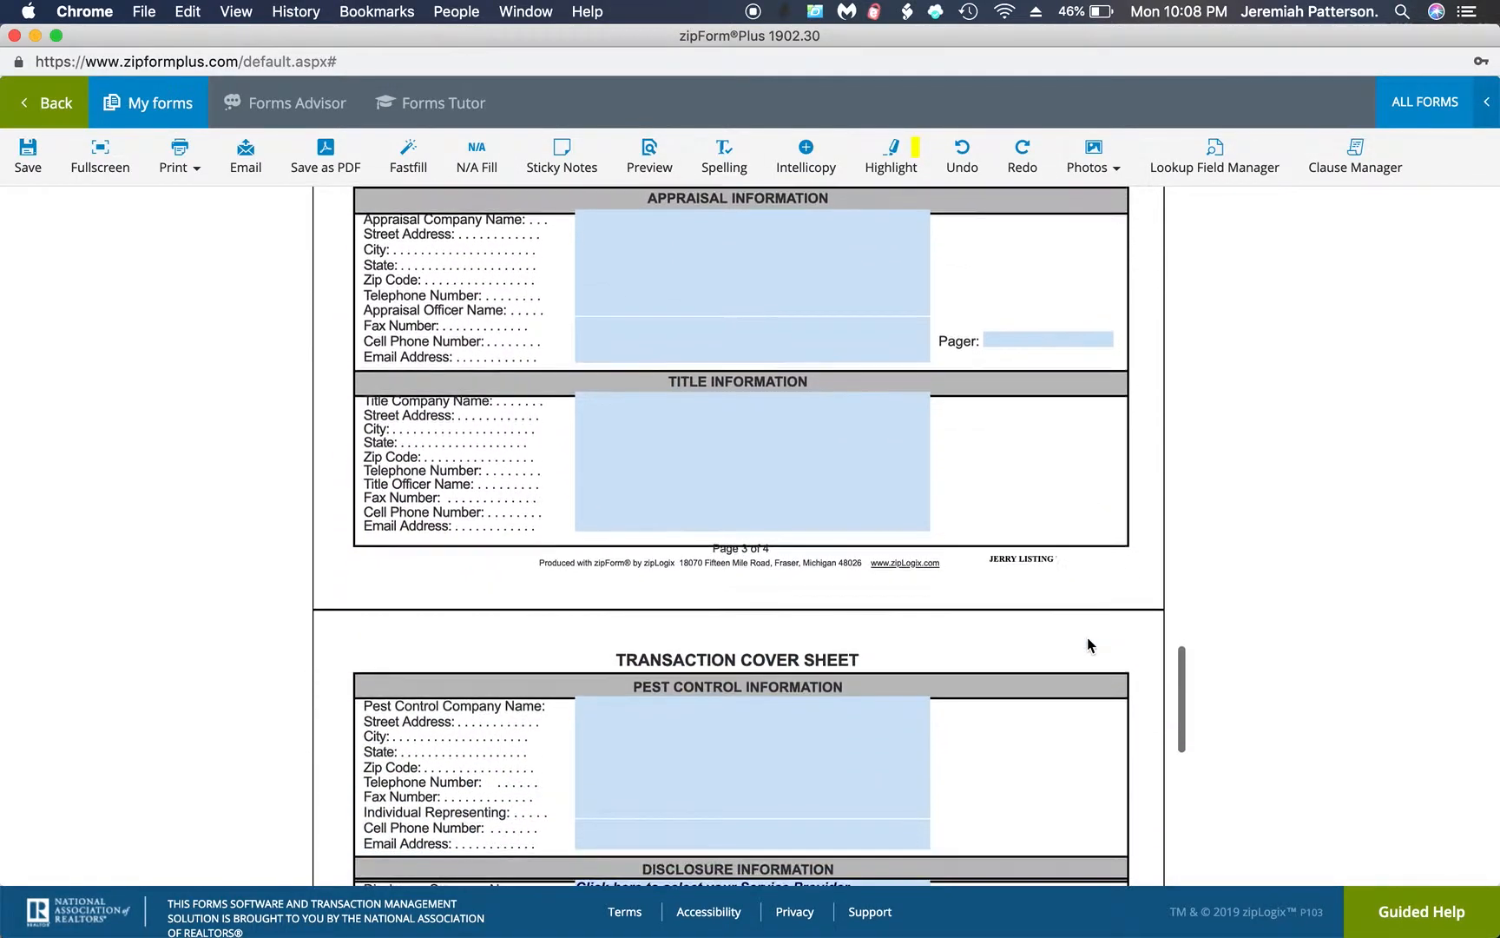
{"action": "scroll", "coordinate": [1091, 646], "scroll_direction": "down", "scroll_amount": 6}
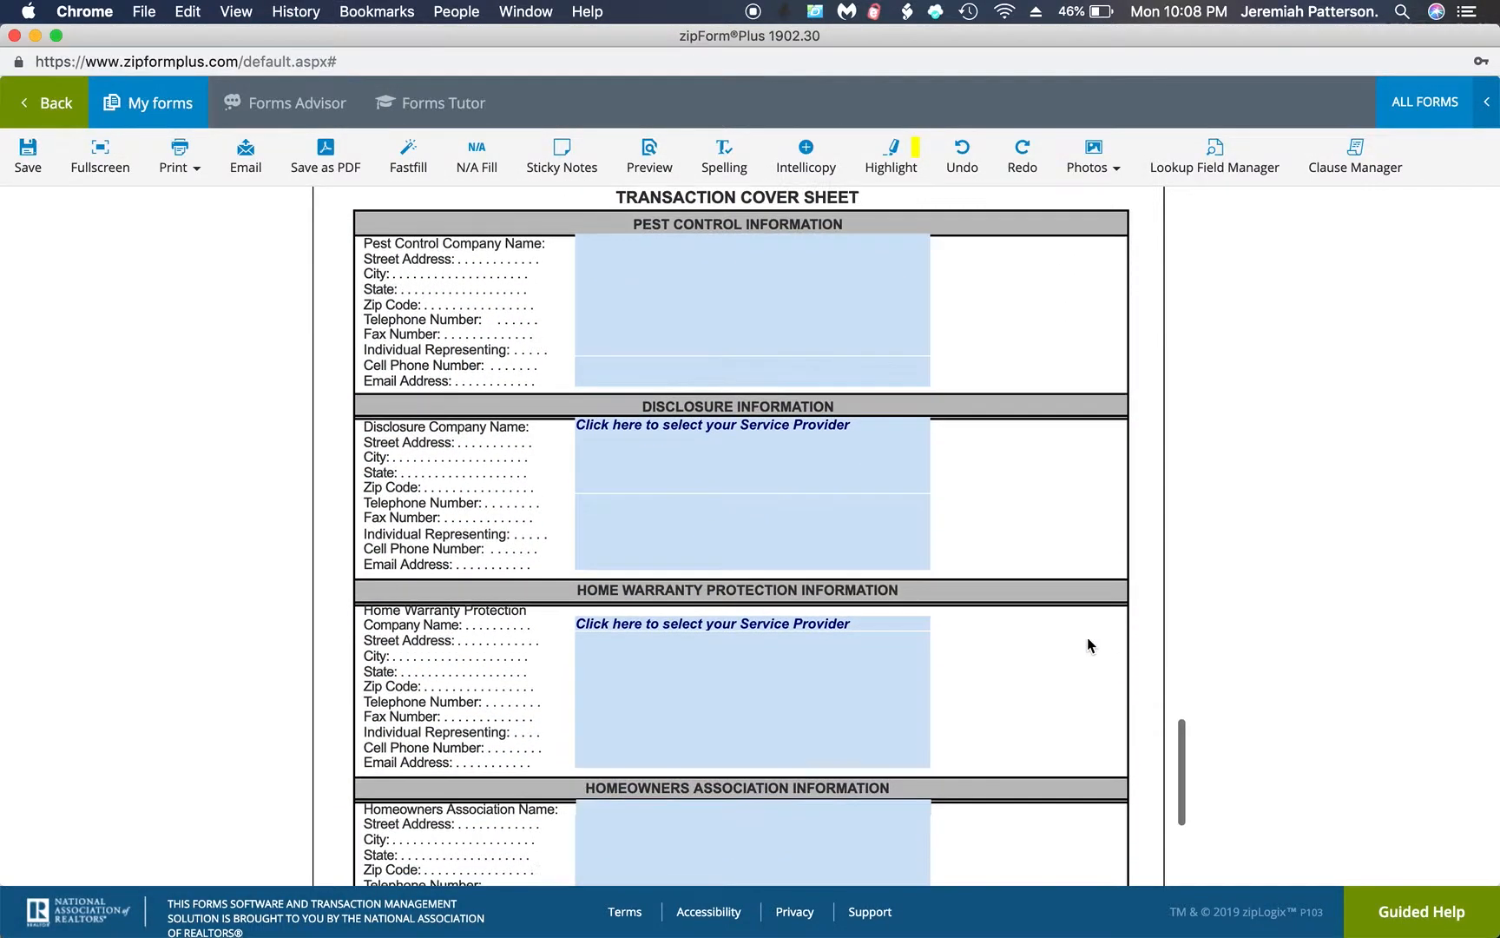
{"action": "scroll", "coordinate": [1092, 645], "scroll_direction": "down", "scroll_amount": 1}
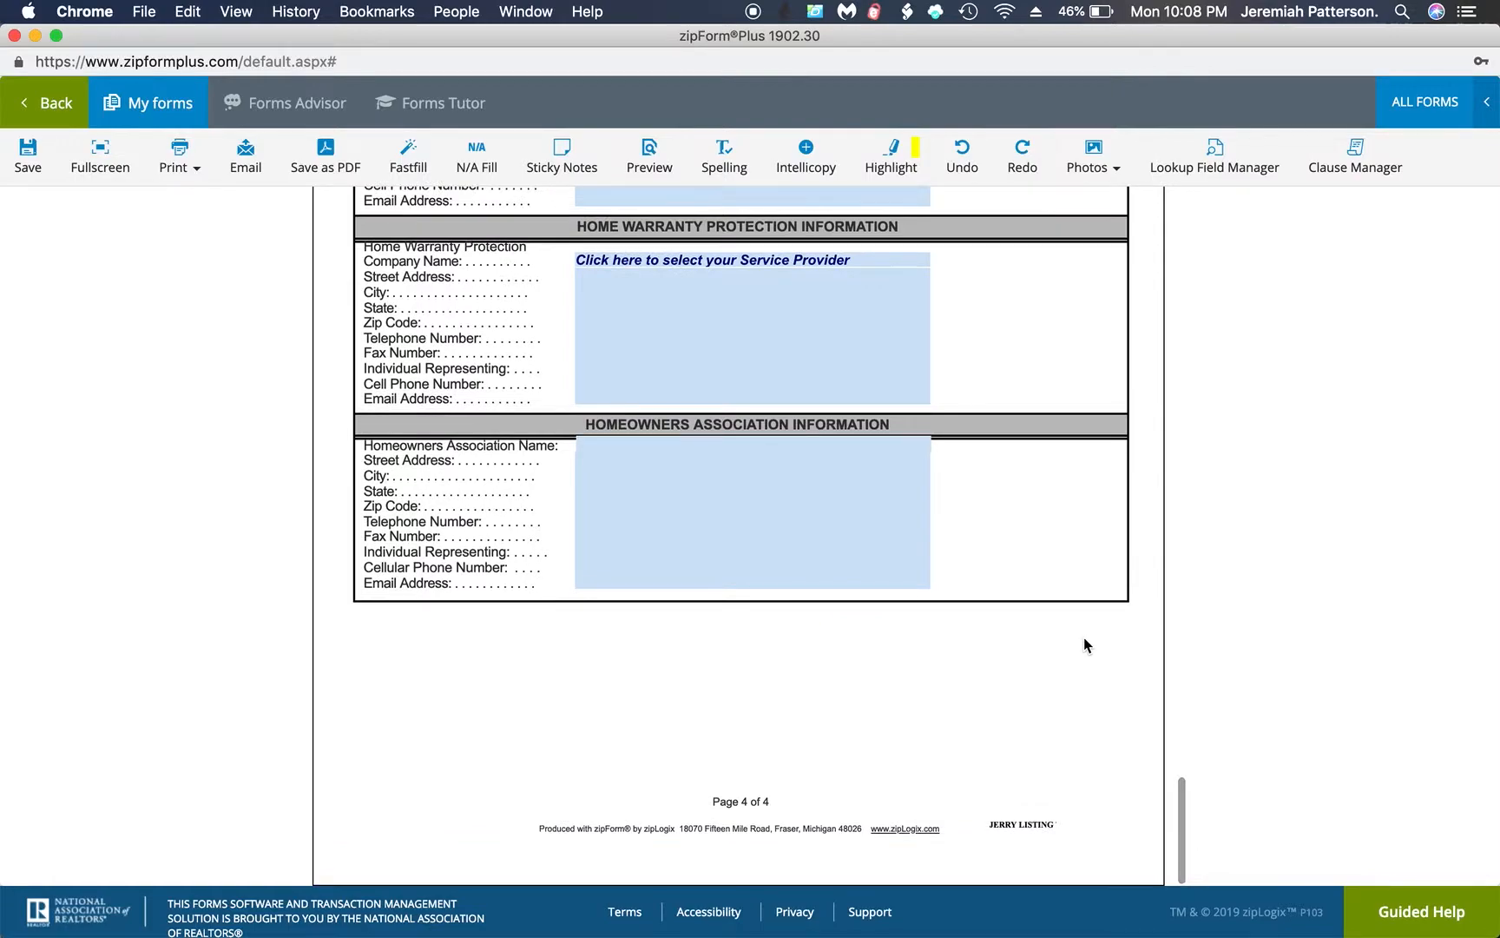
{"action": "left_click", "coordinate": [41, 167]}
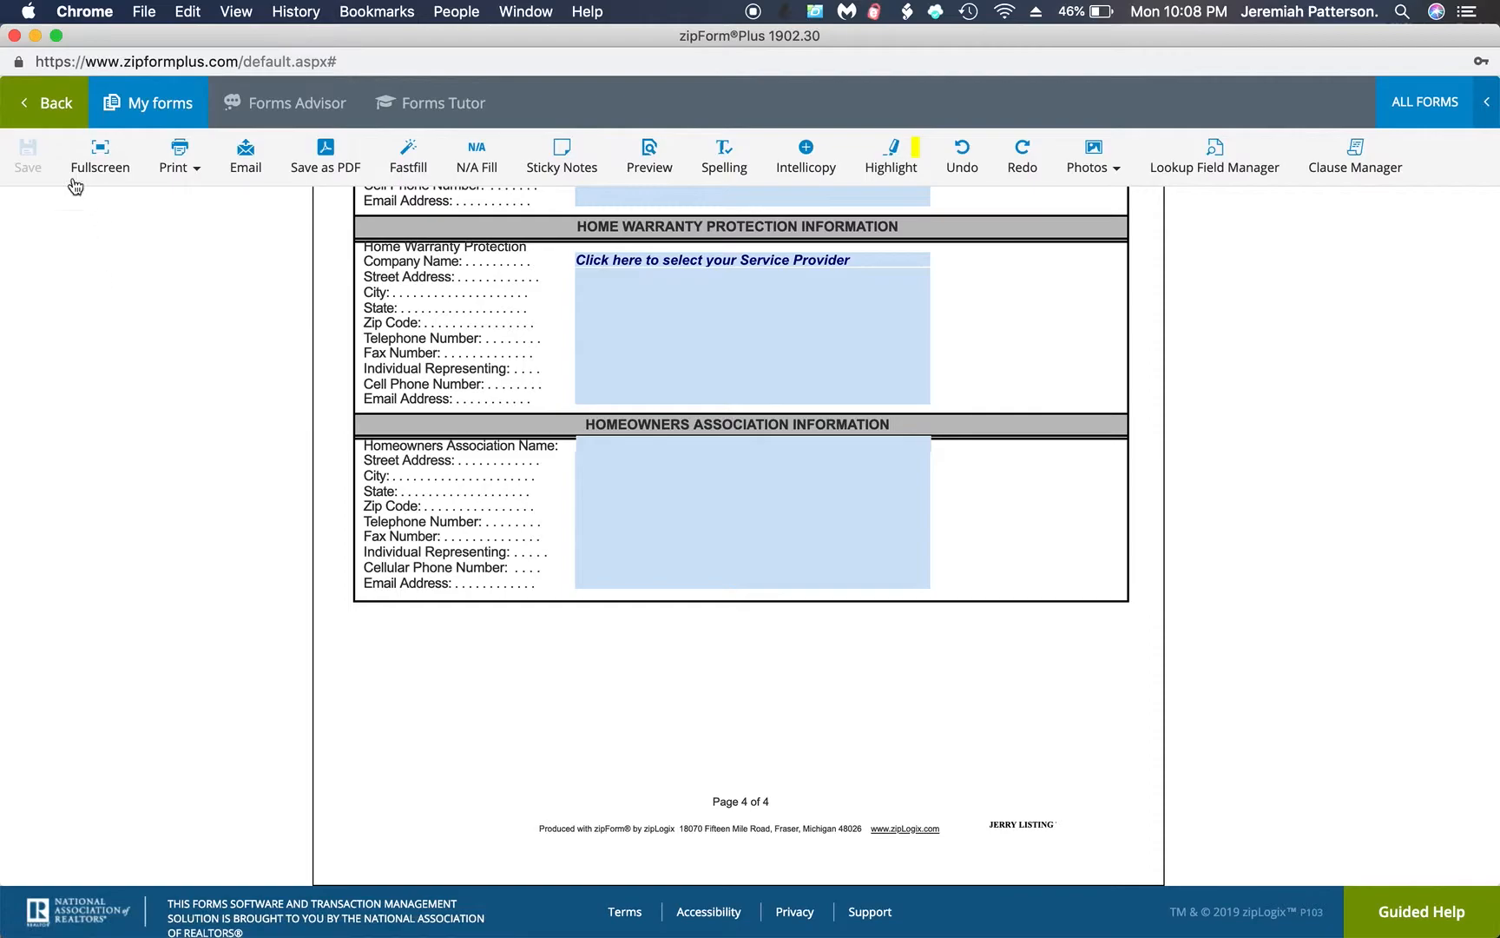
{"action": "left_click", "coordinate": [50, 109]}
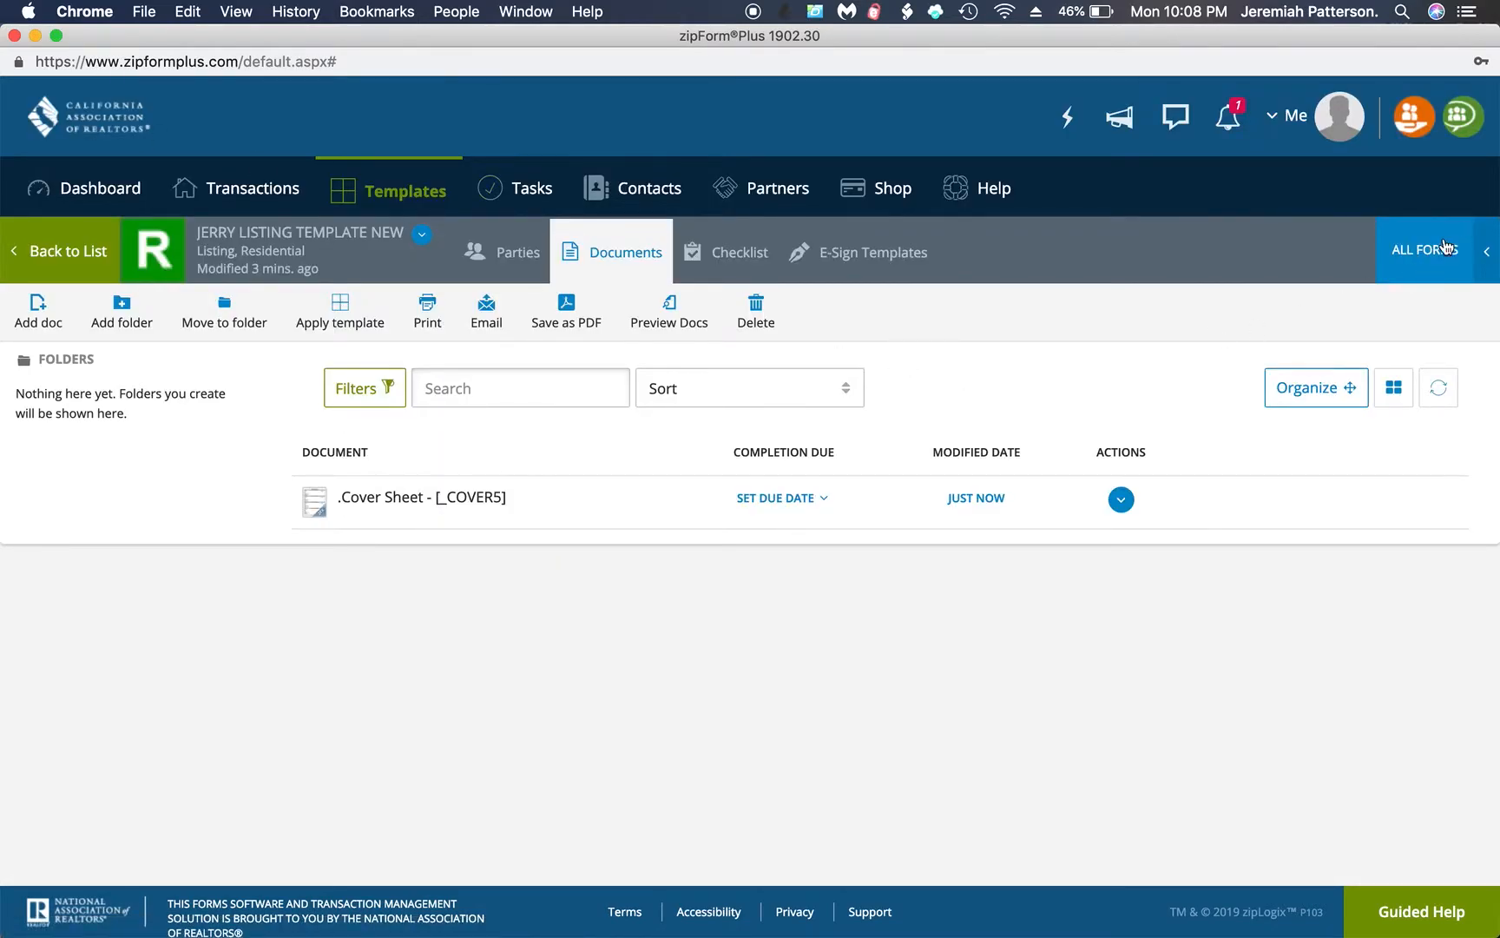
Search the form library for "listing", add the .Res. Listing Agmt. - Exclusive - 12/18 form to the template, and open it
{"action": "left_click", "coordinate": [1448, 247]}
{"action": "double_click", "coordinate": [1215, 245]}
{"action": "key", "text": "BackSpace"}
{"action": "type", "text": "listing"}
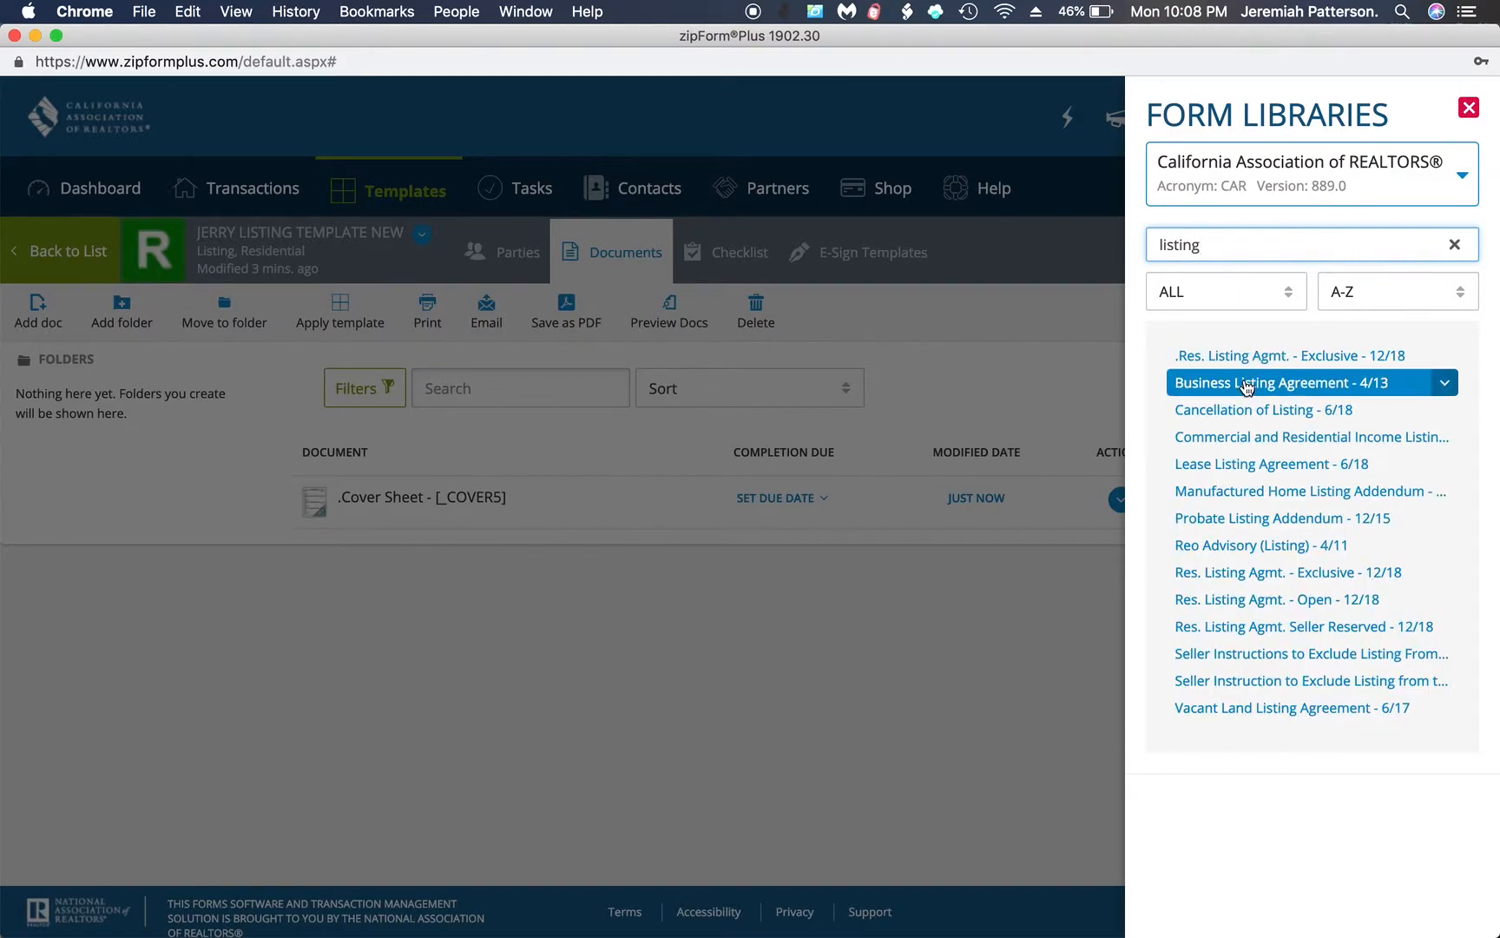
{"action": "left_click", "coordinate": [1244, 357]}
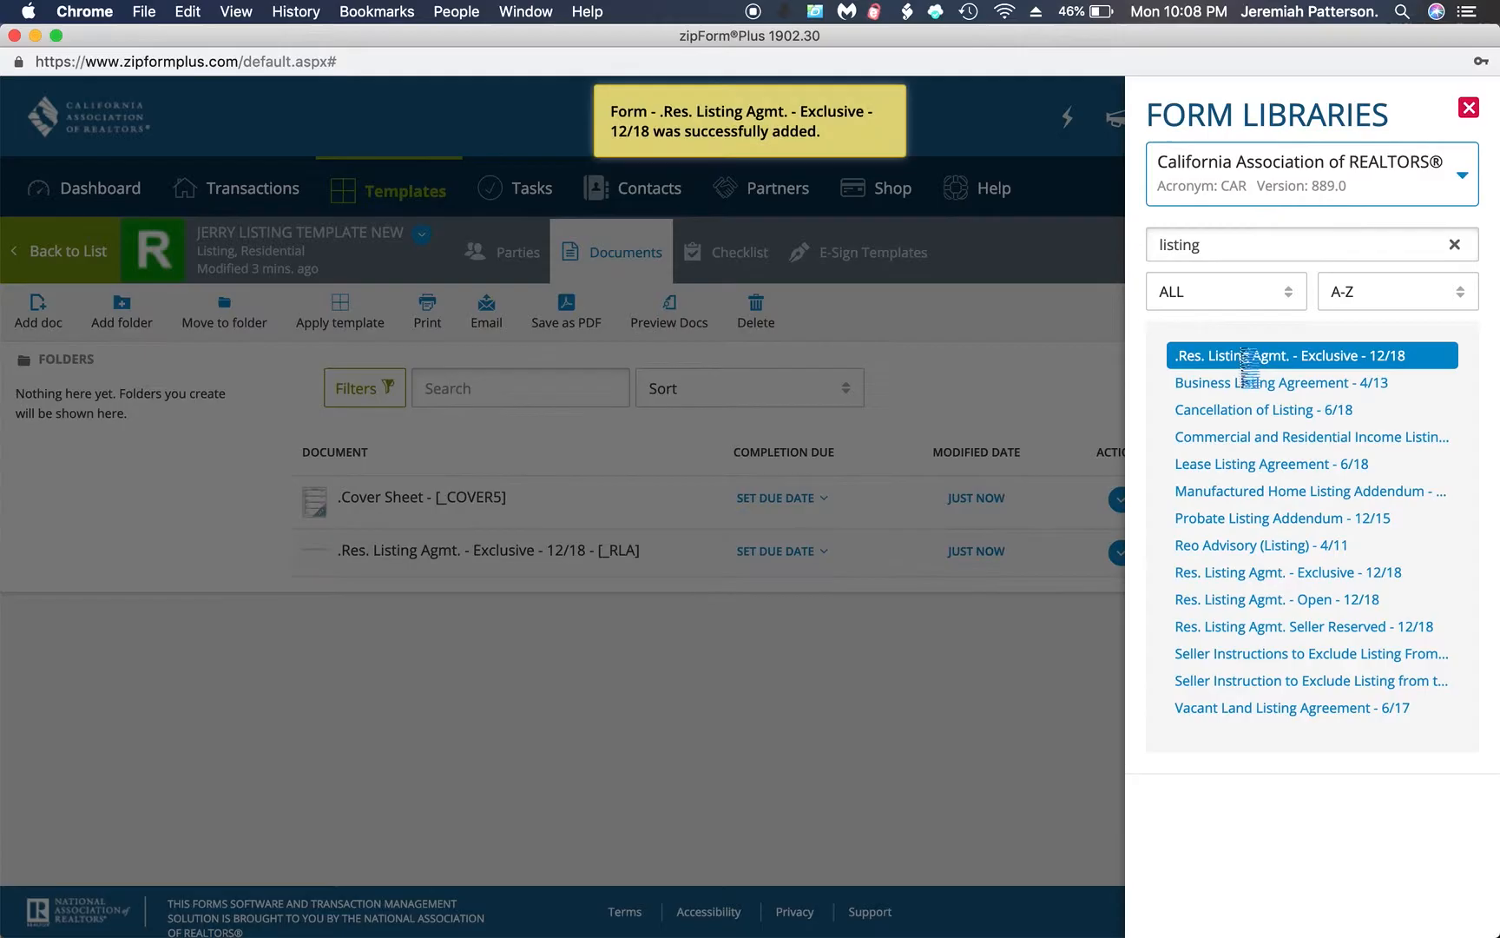
{"action": "left_click", "coordinate": [493, 552]}
{"action": "left_click", "coordinate": [493, 552]}
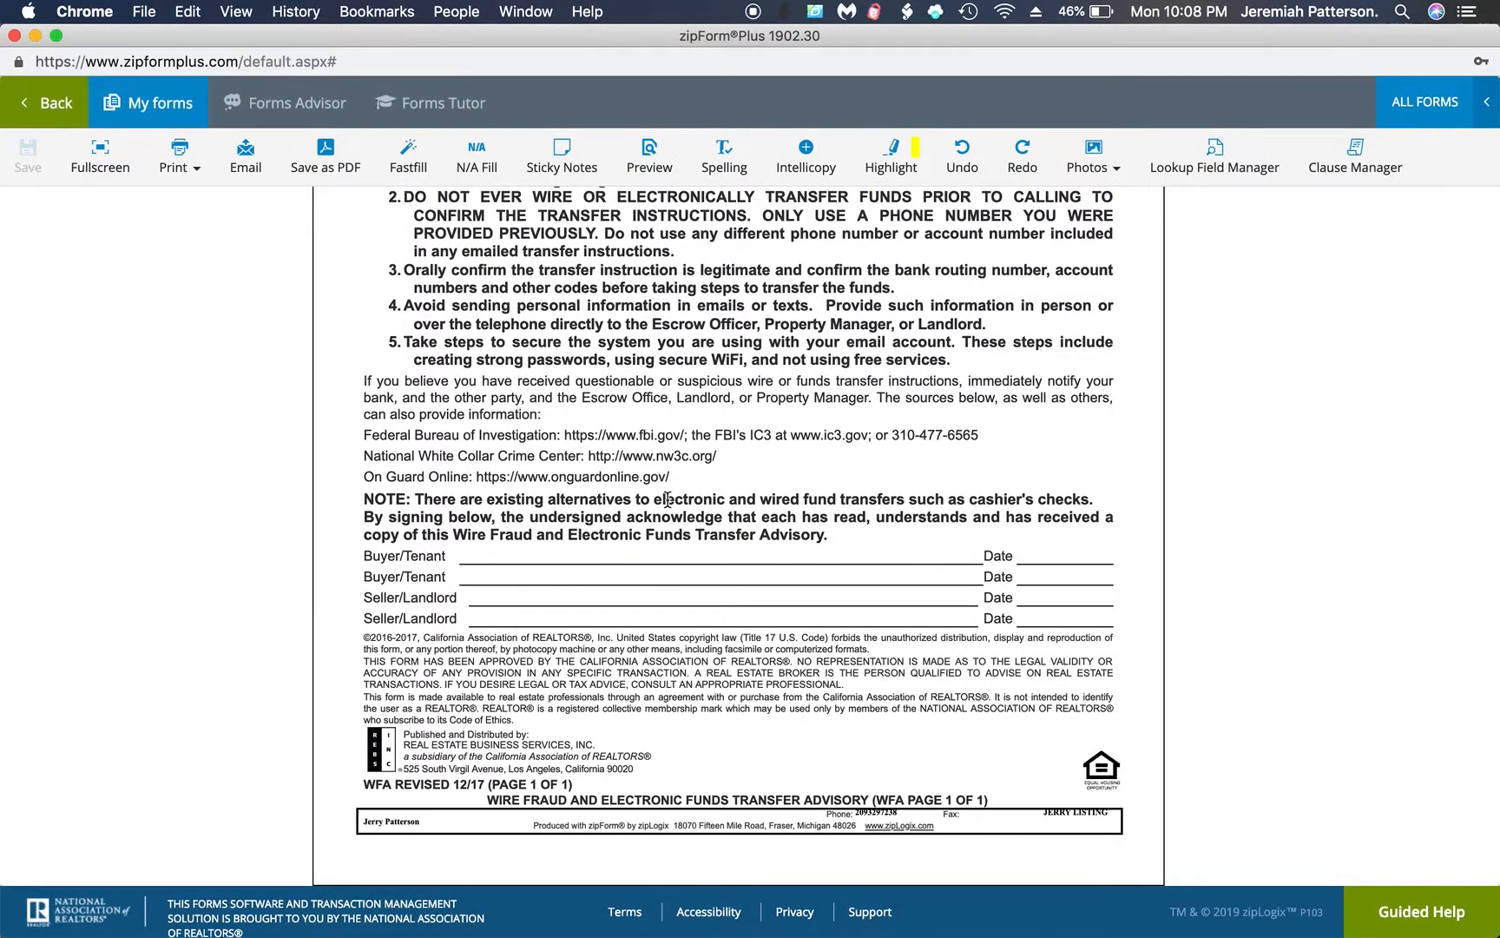
Review the disclosure pages preceding the Residential Listing Agreement for the brokerage, agent and license details carried over from the cover sheet
{"action": "scroll", "coordinate": [667, 502], "scroll_direction": "down", "scroll_amount": 15}
{"action": "scroll", "coordinate": [666, 502], "scroll_direction": "down", "scroll_amount": 15}
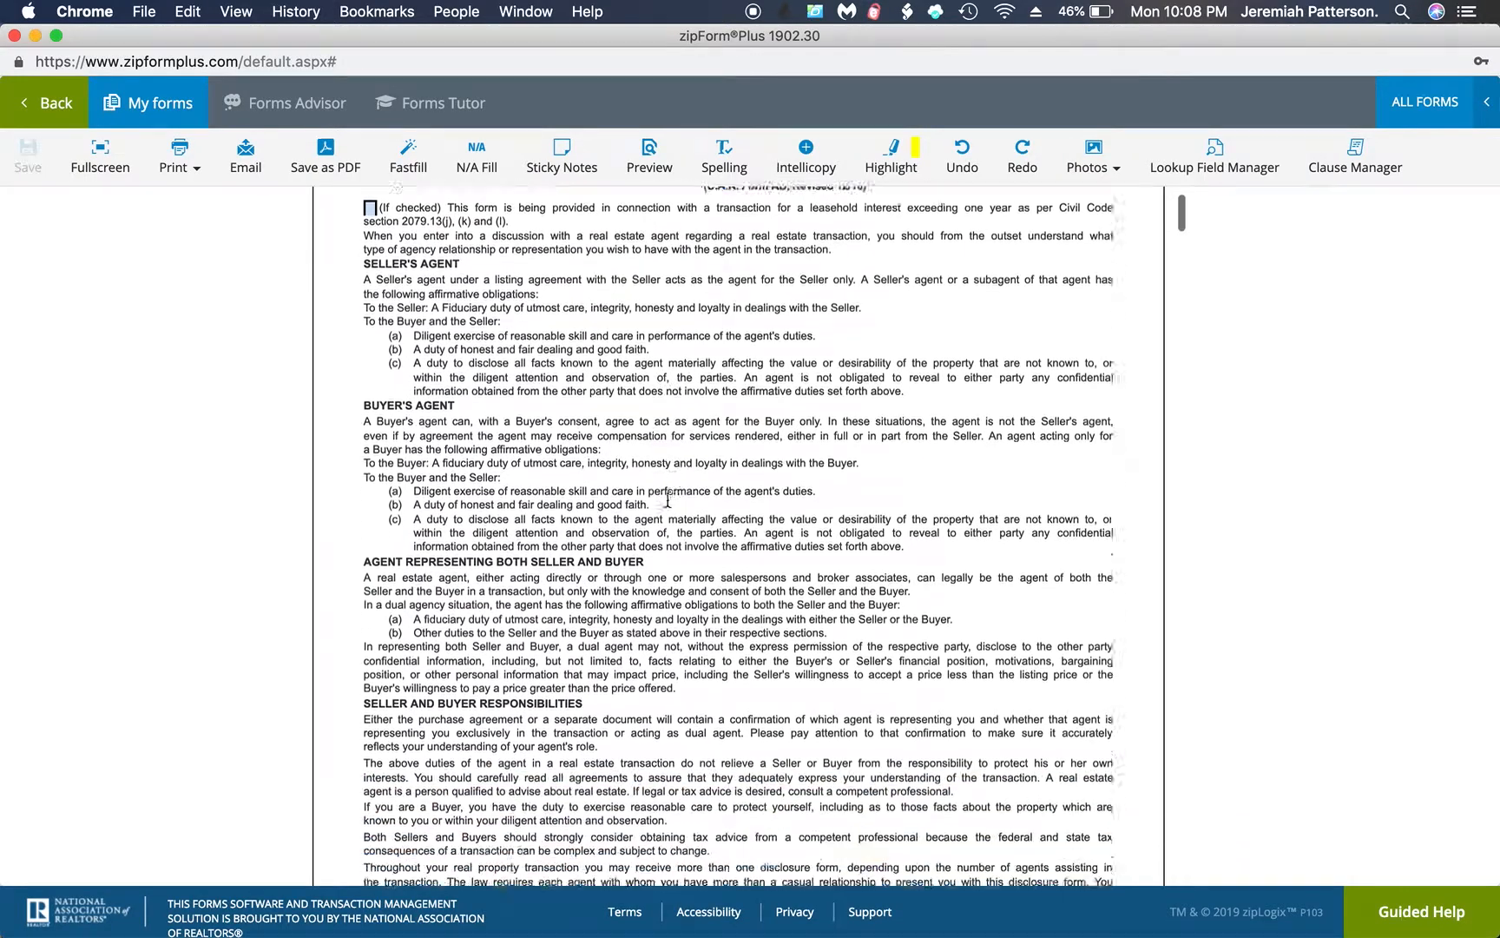
{"action": "scroll", "coordinate": [667, 502], "scroll_direction": "down", "scroll_amount": 4}
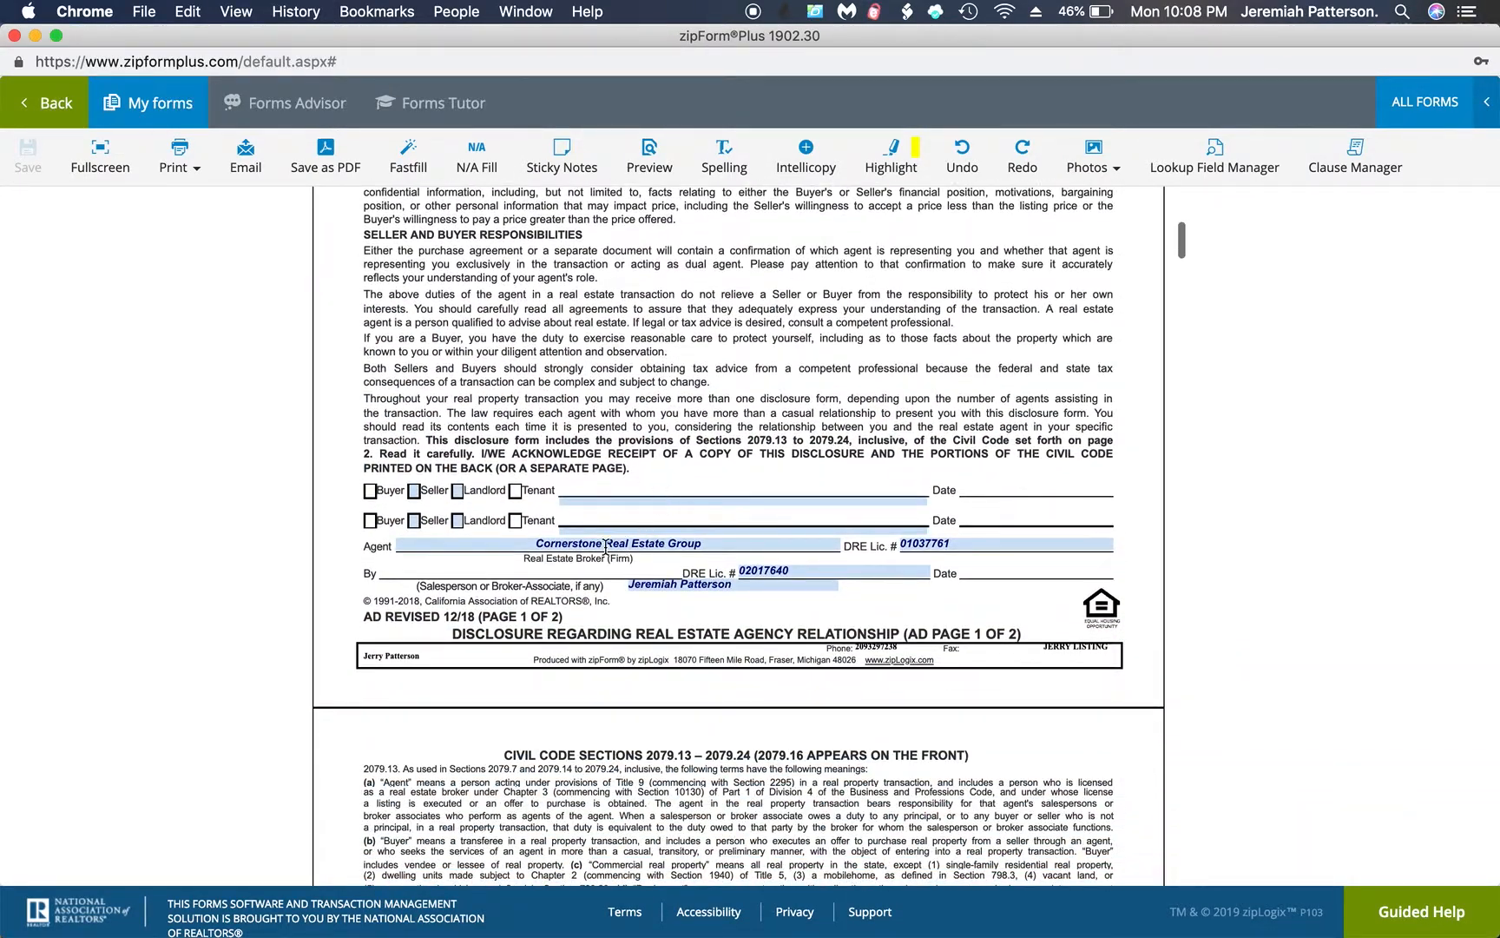
{"action": "scroll", "coordinate": [654, 591], "scroll_direction": "down", "scroll_amount": 20}
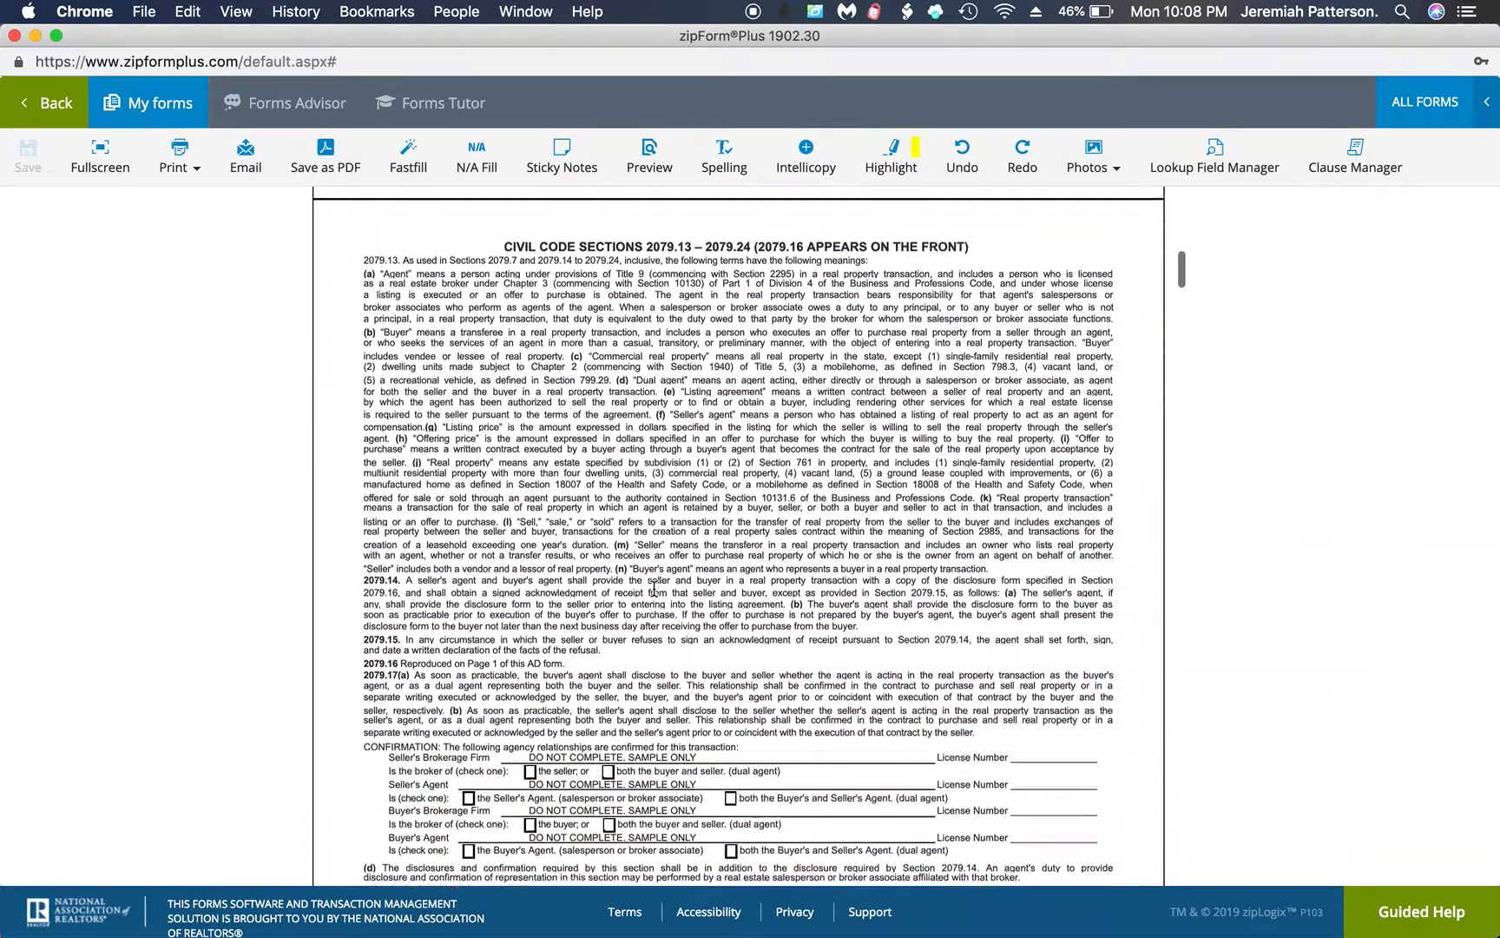
{"action": "scroll", "coordinate": [653, 591], "scroll_direction": "down", "scroll_amount": 18}
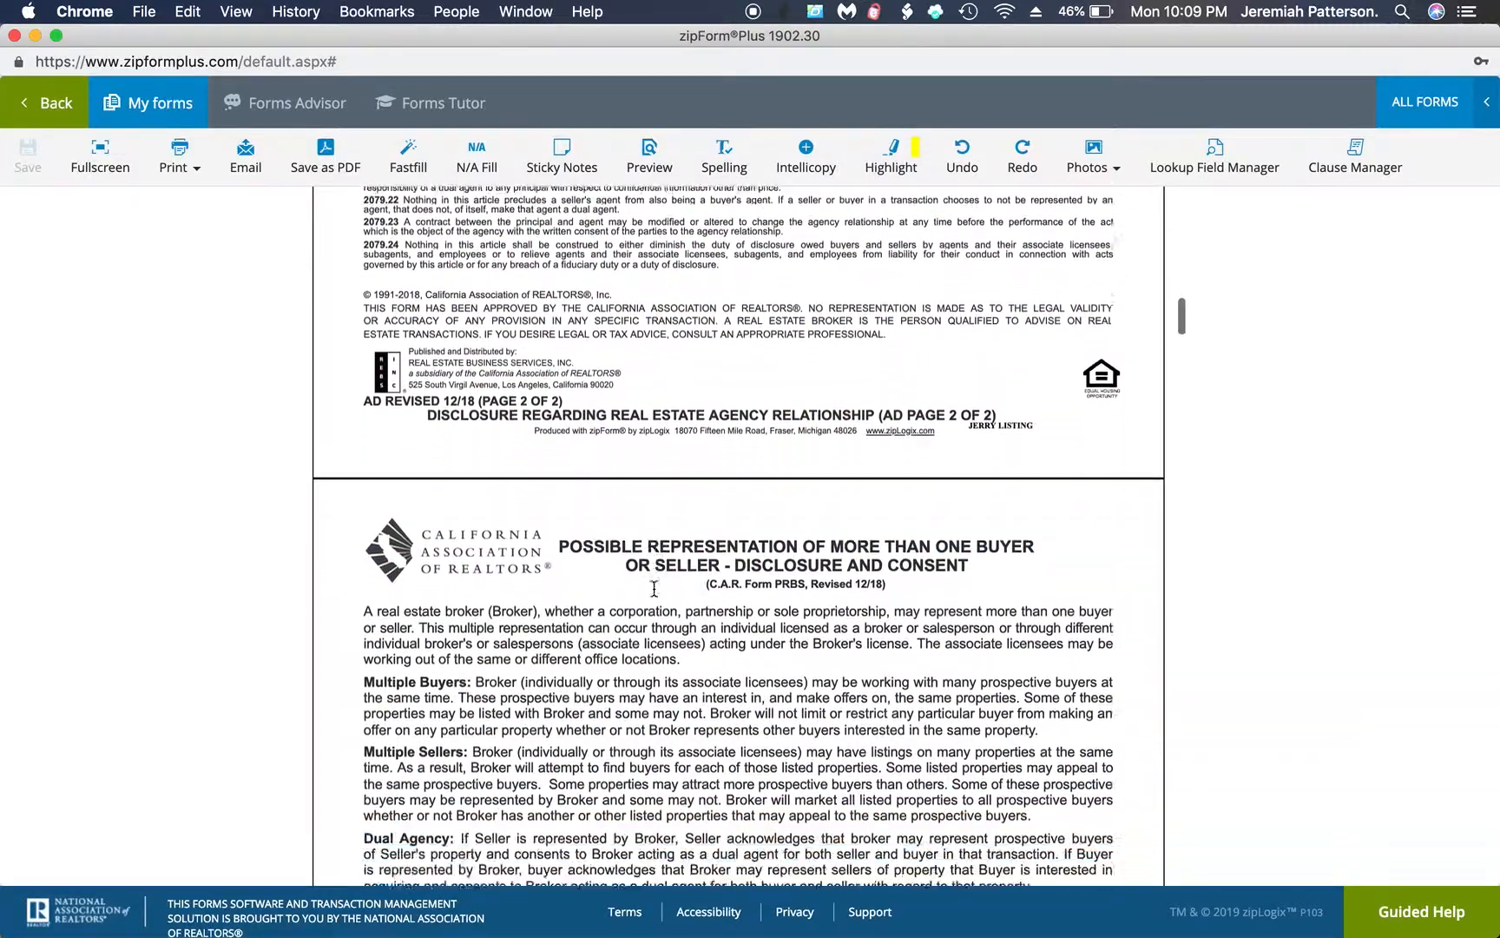
{"action": "scroll", "coordinate": [654, 591], "scroll_direction": "down", "scroll_amount": 9}
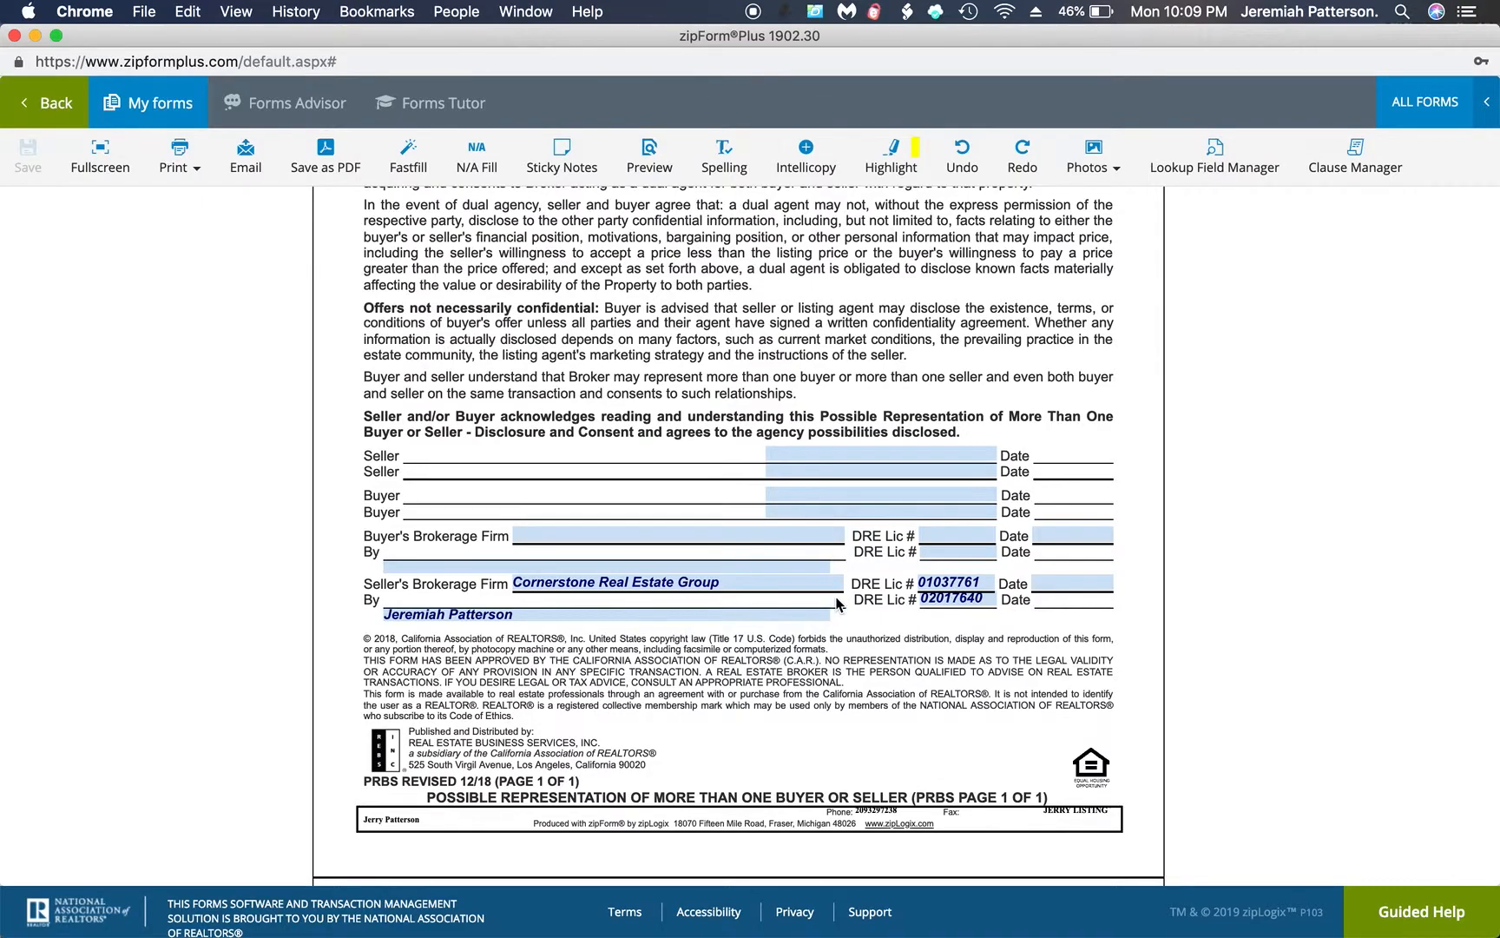
{"action": "scroll", "coordinate": [926, 618], "scroll_direction": "down", "scroll_amount": 18}
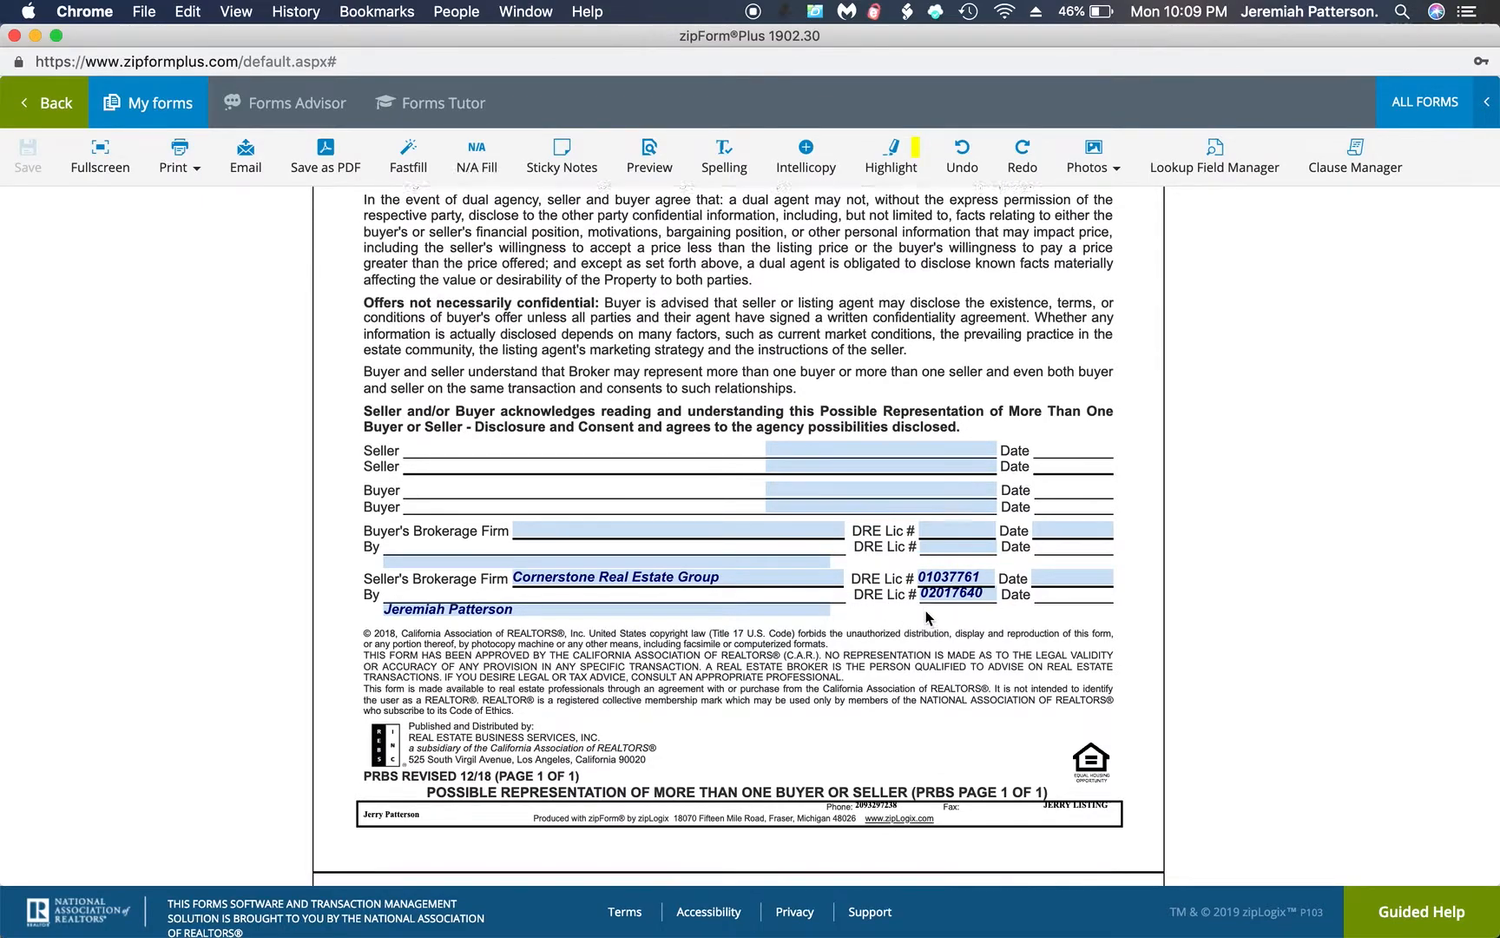
{"action": "scroll", "coordinate": [925, 610], "scroll_direction": "down", "scroll_amount": 20}
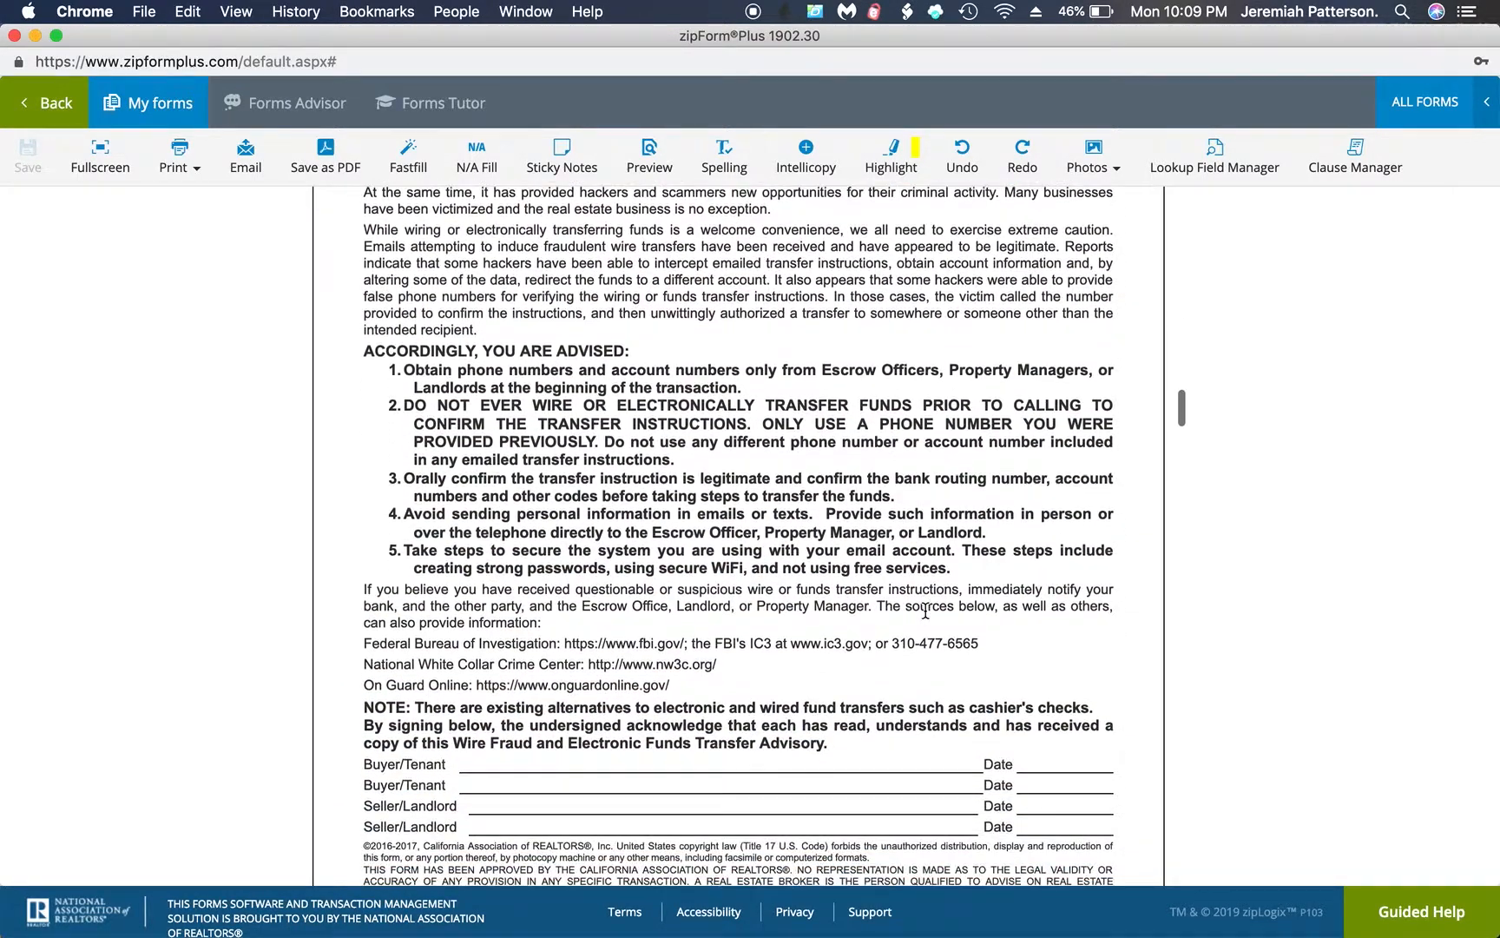
{"action": "scroll", "coordinate": [925, 610], "scroll_direction": "down", "scroll_amount": 5}
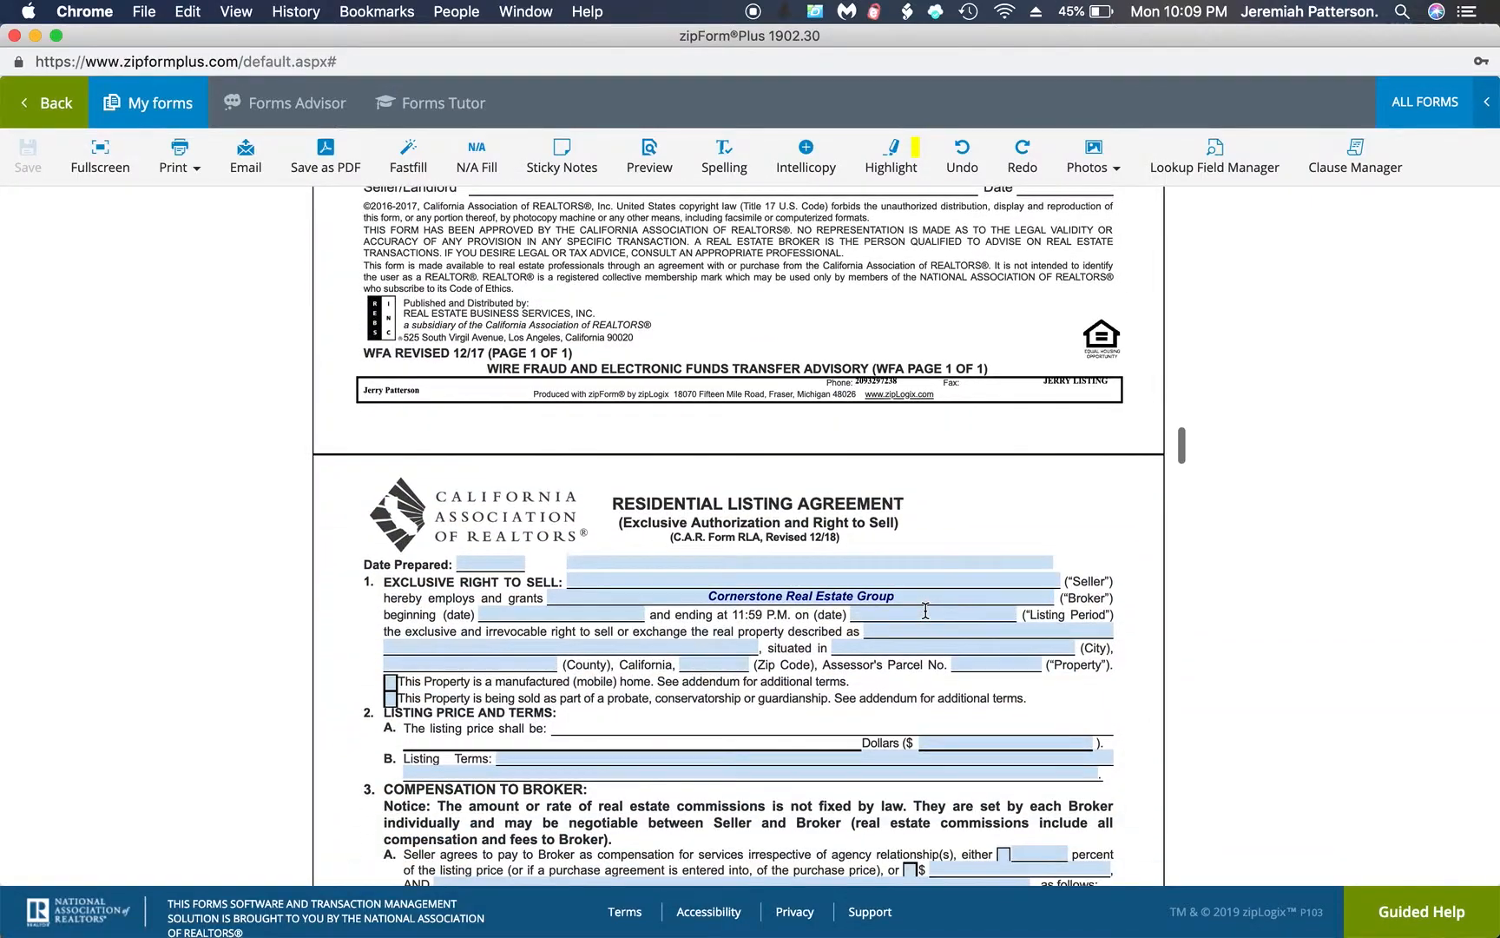
In paragraph 3A of the Residential Listing Agreement, choose the percentage option and set the broker's compensation to 6 percent
{"action": "scroll", "coordinate": [926, 610], "scroll_direction": "down", "scroll_amount": 2}
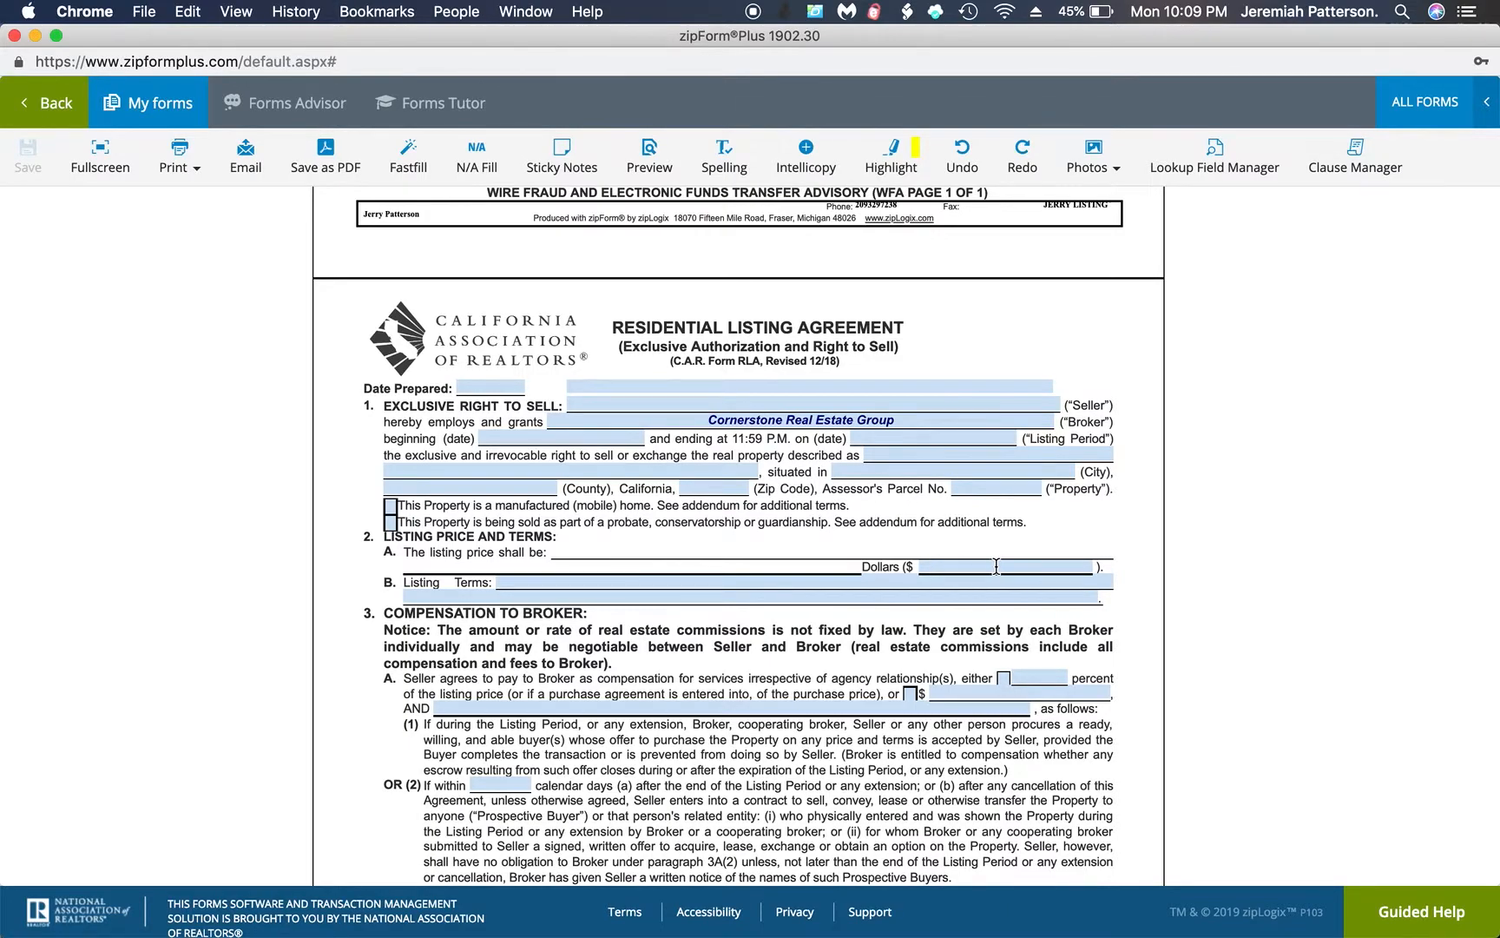
{"action": "left_click", "coordinate": [1003, 678]}
{"action": "left_click", "coordinate": [1026, 674]}
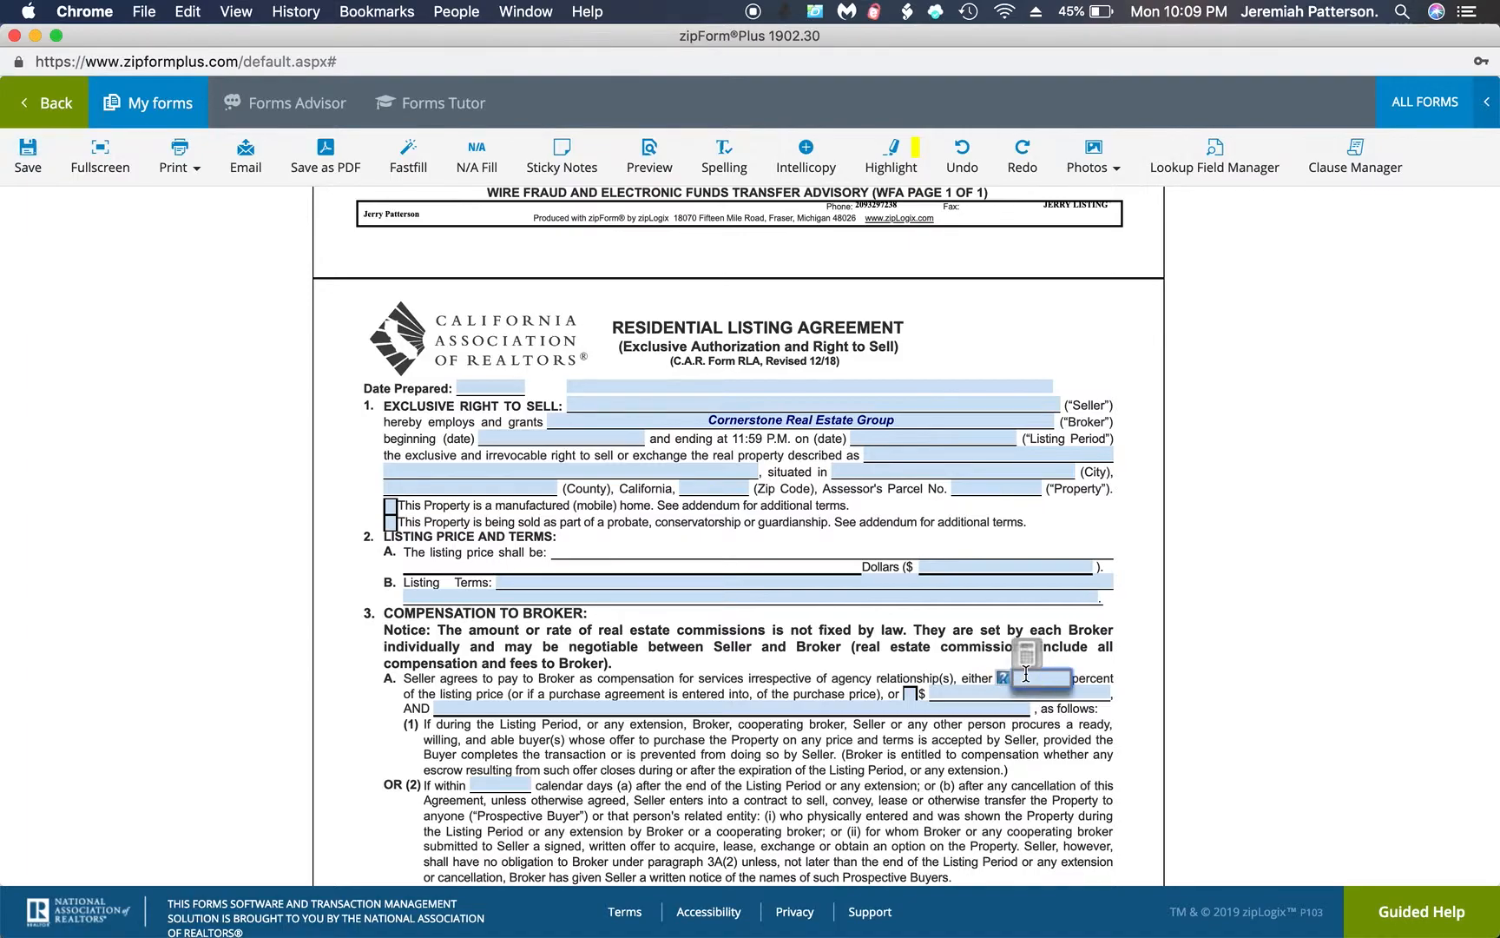
{"action": "type", "text": "6"}
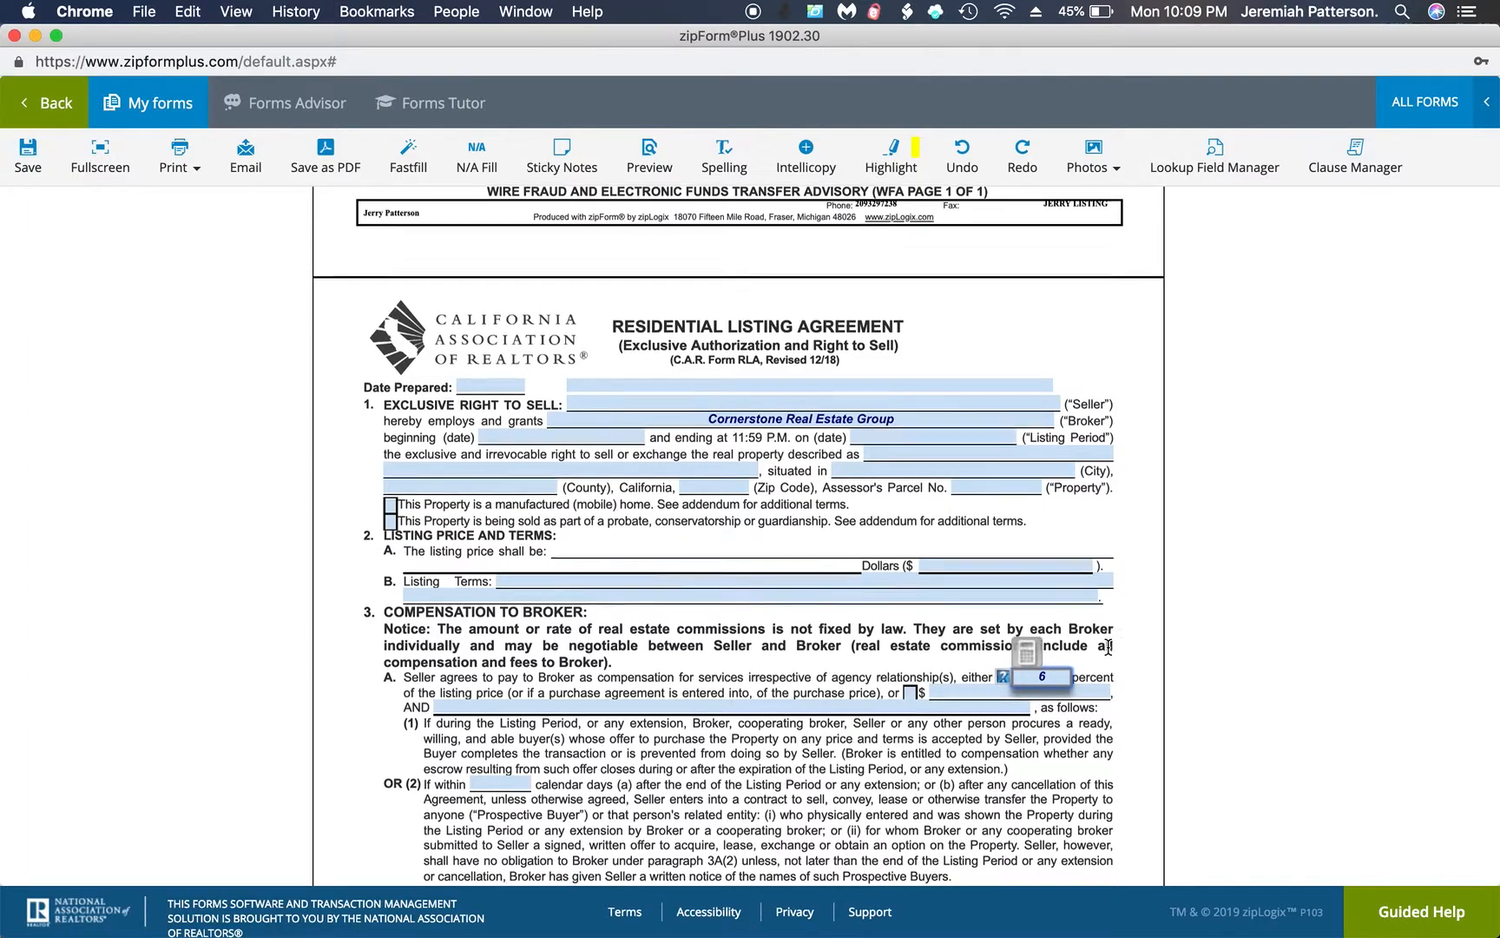
{"action": "scroll", "coordinate": [1109, 647], "scroll_direction": "down", "scroll_amount": 3}
{"action": "left_click", "coordinate": [1107, 644]}
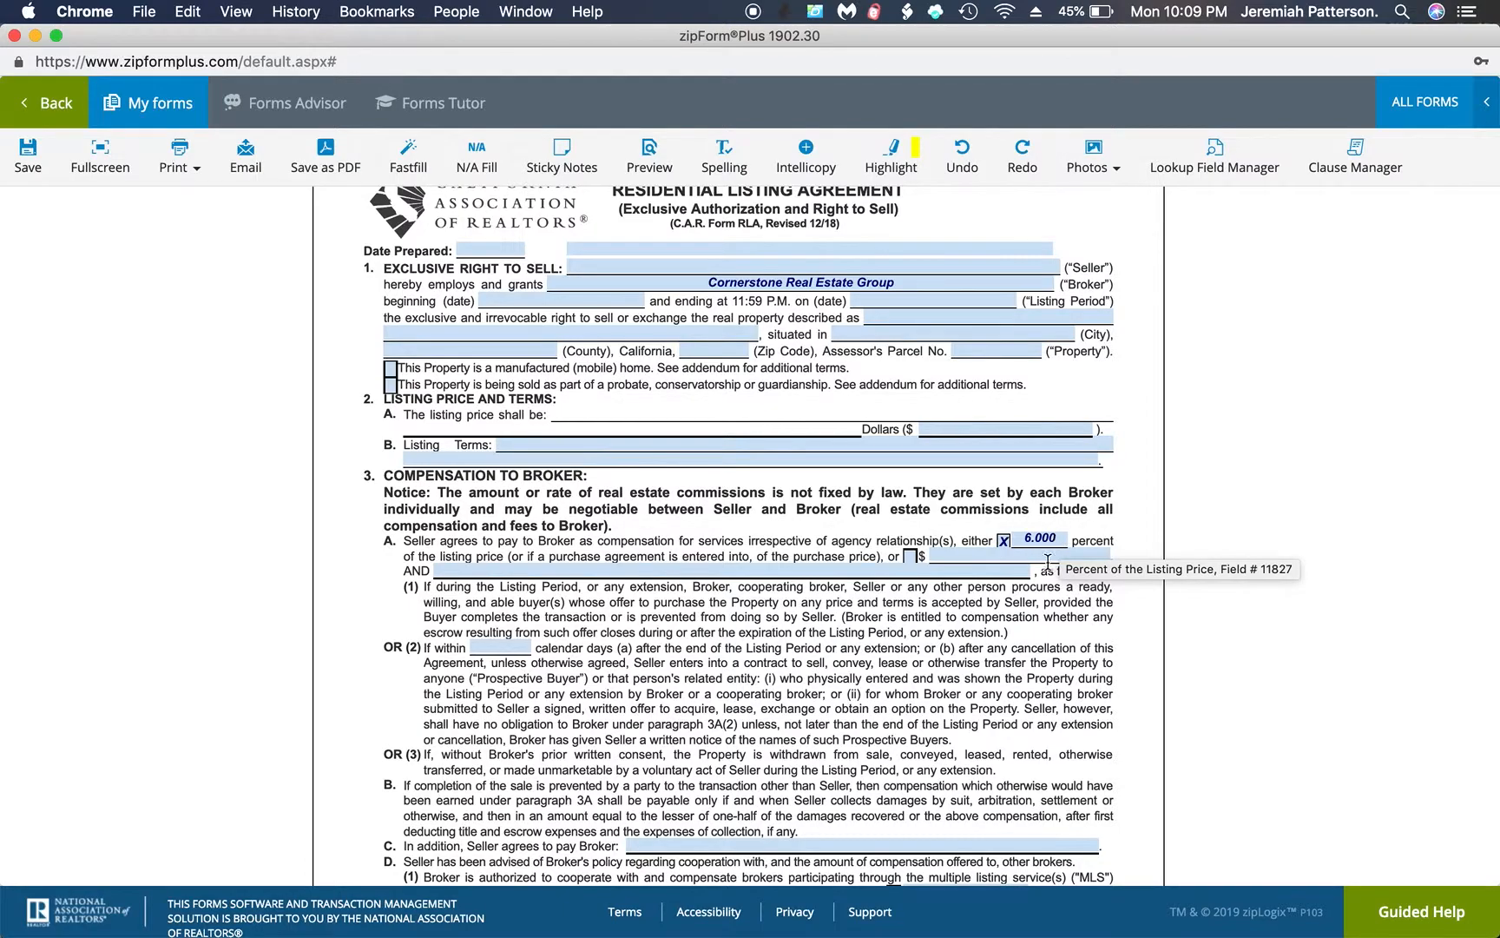
In paragraph 3D(1), choose the percentage option and set the compensation offered to MLS brokers to 2.5 percent
{"action": "scroll", "coordinate": [1027, 617], "scroll_direction": "down", "scroll_amount": 2}
{"action": "scroll", "coordinate": [1027, 616], "scroll_direction": "down", "scroll_amount": 3}
{"action": "left_click", "coordinate": [893, 624]}
{"action": "left_click", "coordinate": [907, 623]}
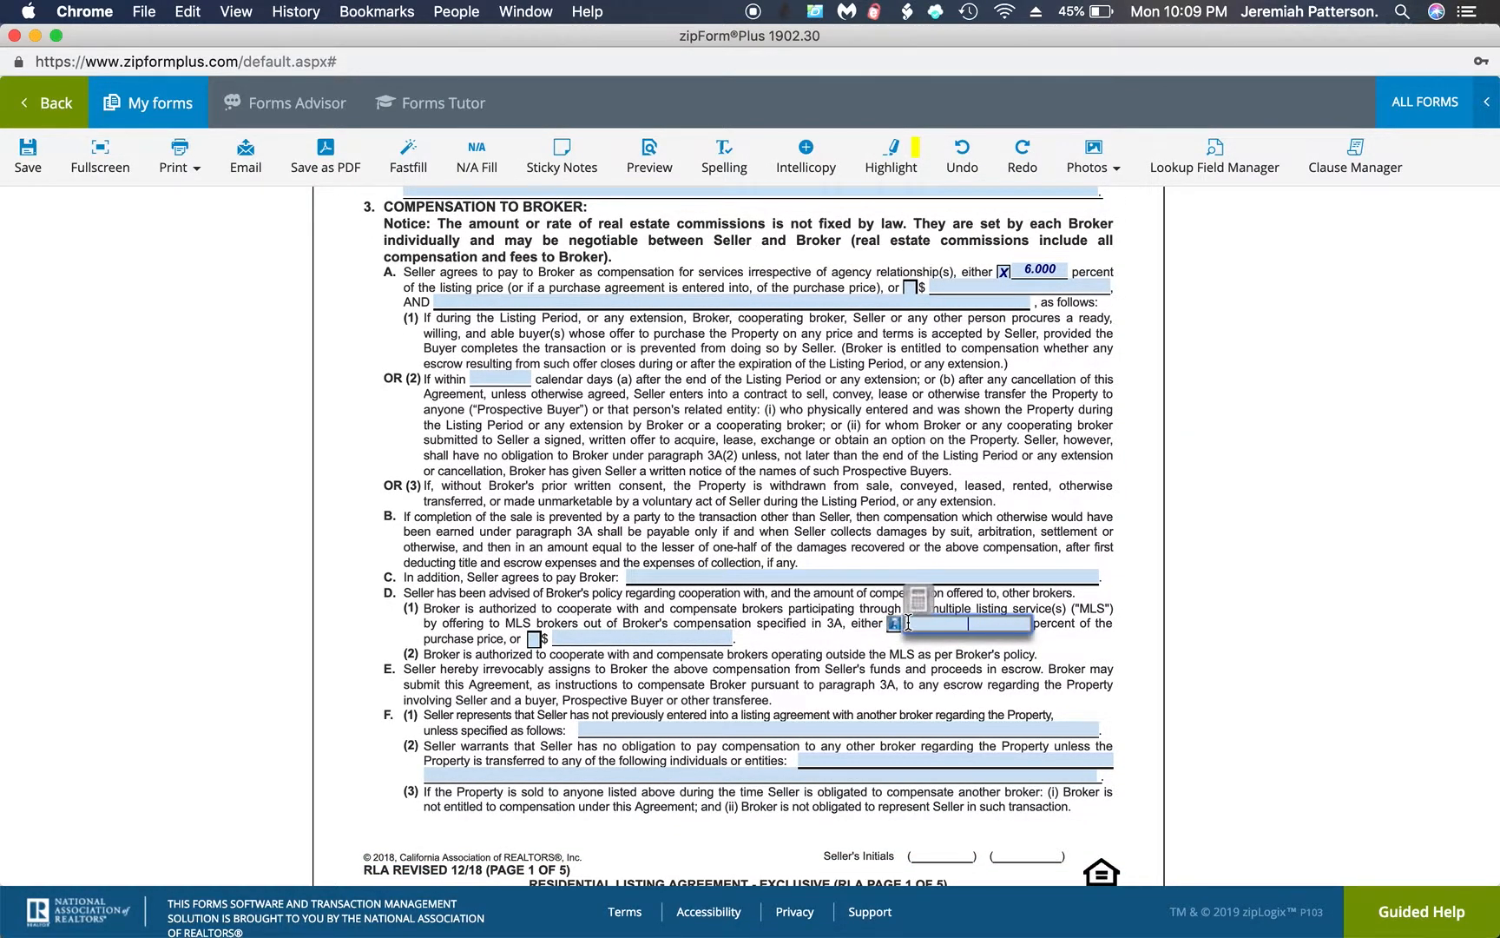
{"action": "type", "text": "2.5"}
{"action": "left_click", "coordinate": [1126, 644]}
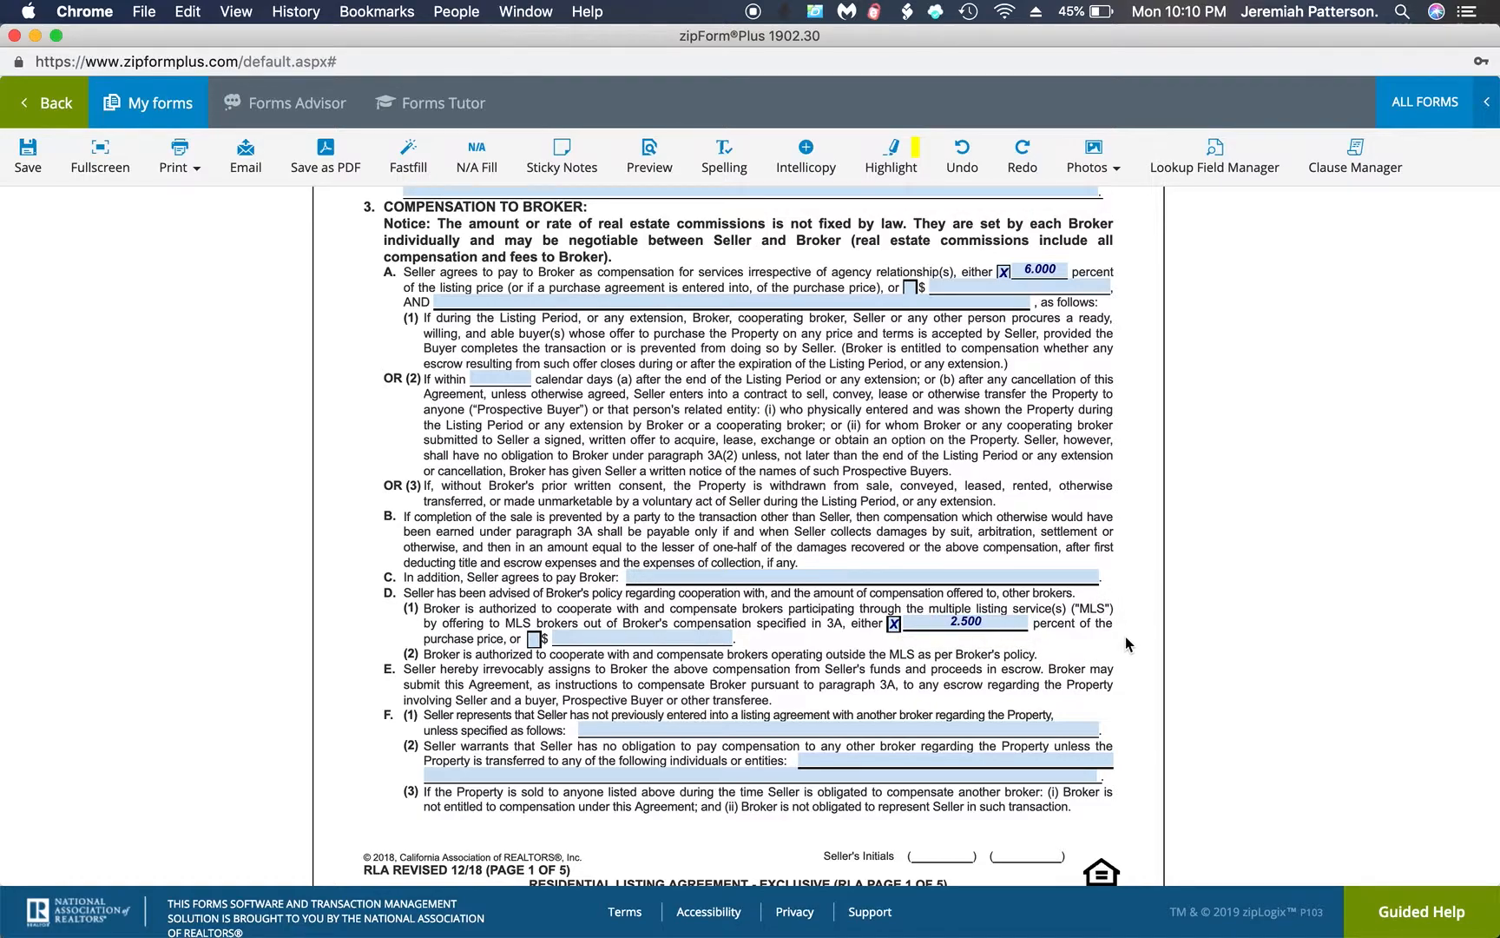
Enter Metrolist as the broker's Multiple Listing Service in paragraph 5A
{"action": "scroll", "coordinate": [1126, 644], "scroll_direction": "down", "scroll_amount": 5}
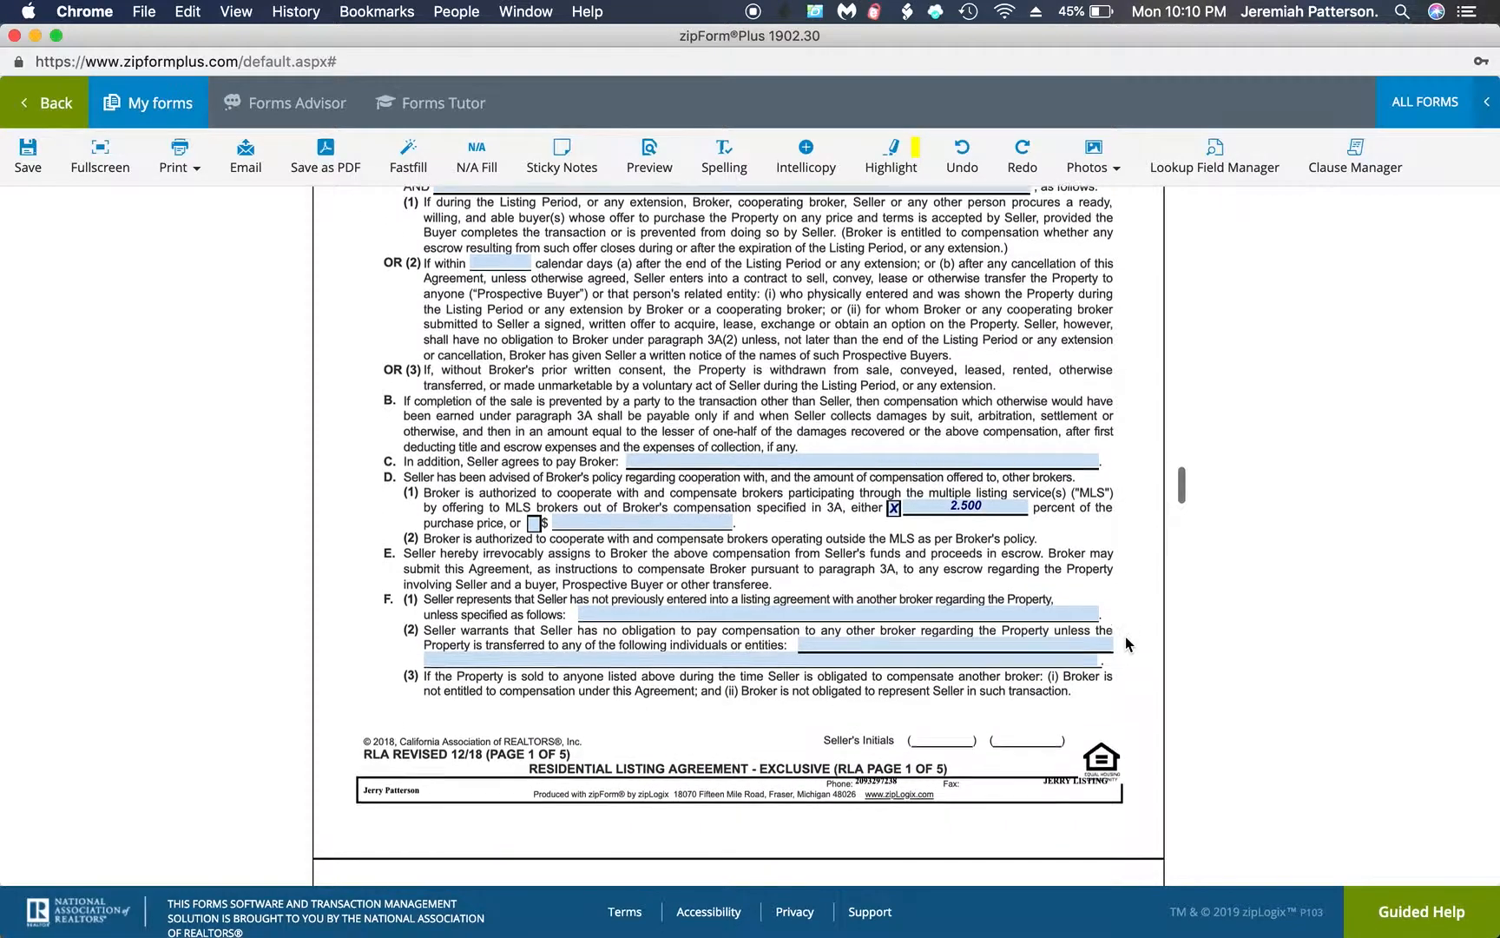
{"action": "scroll", "coordinate": [1126, 645], "scroll_direction": "down", "scroll_amount": 4}
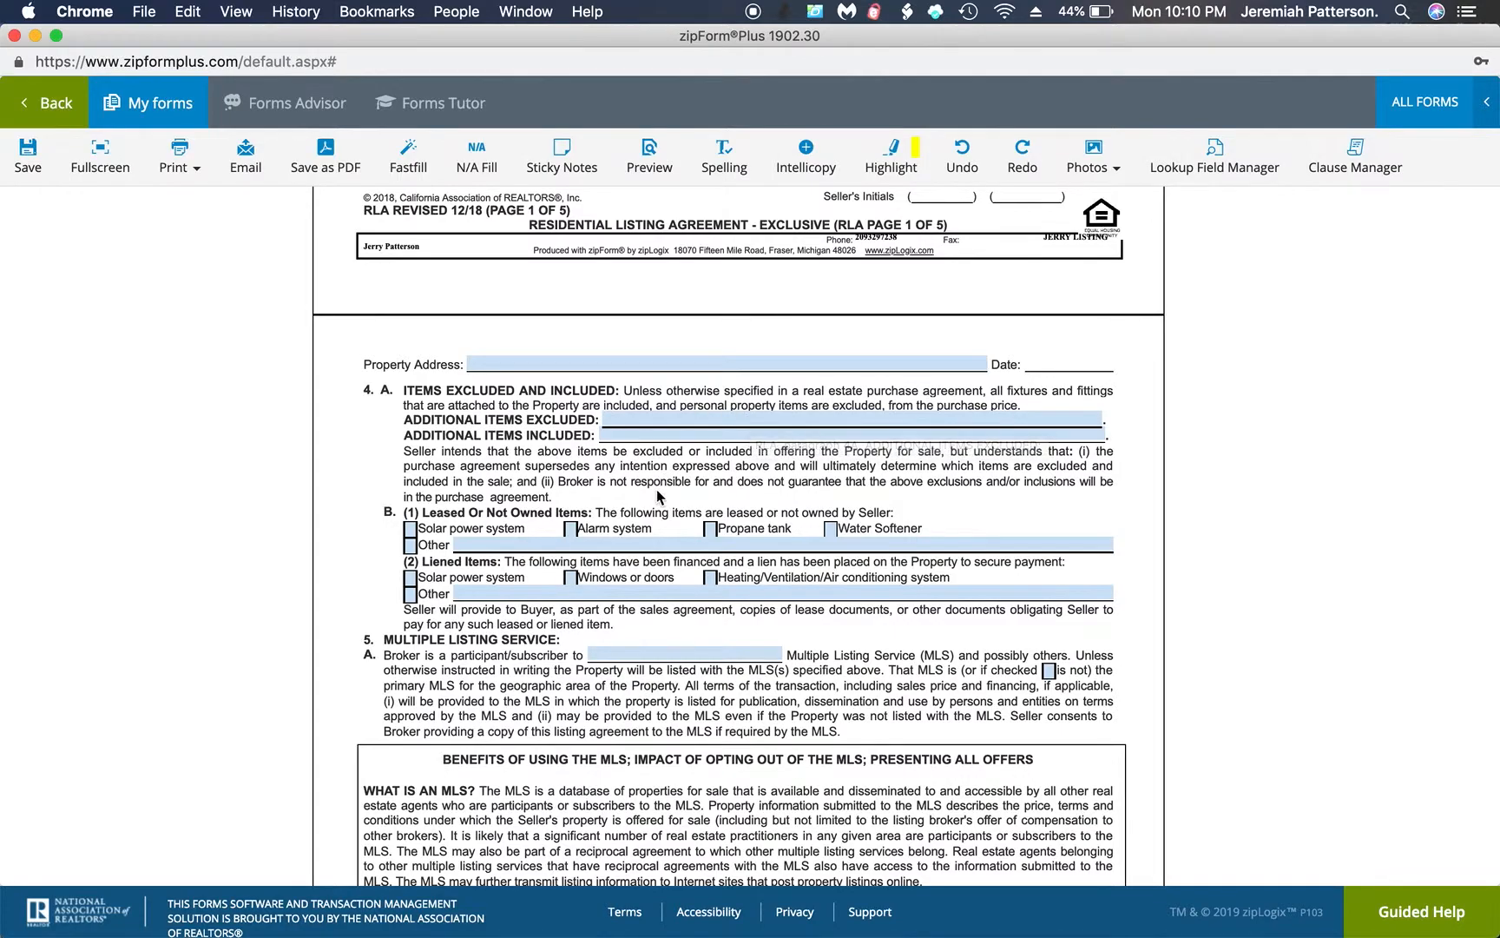
{"action": "scroll", "coordinate": [657, 496], "scroll_direction": "down", "scroll_amount": 2}
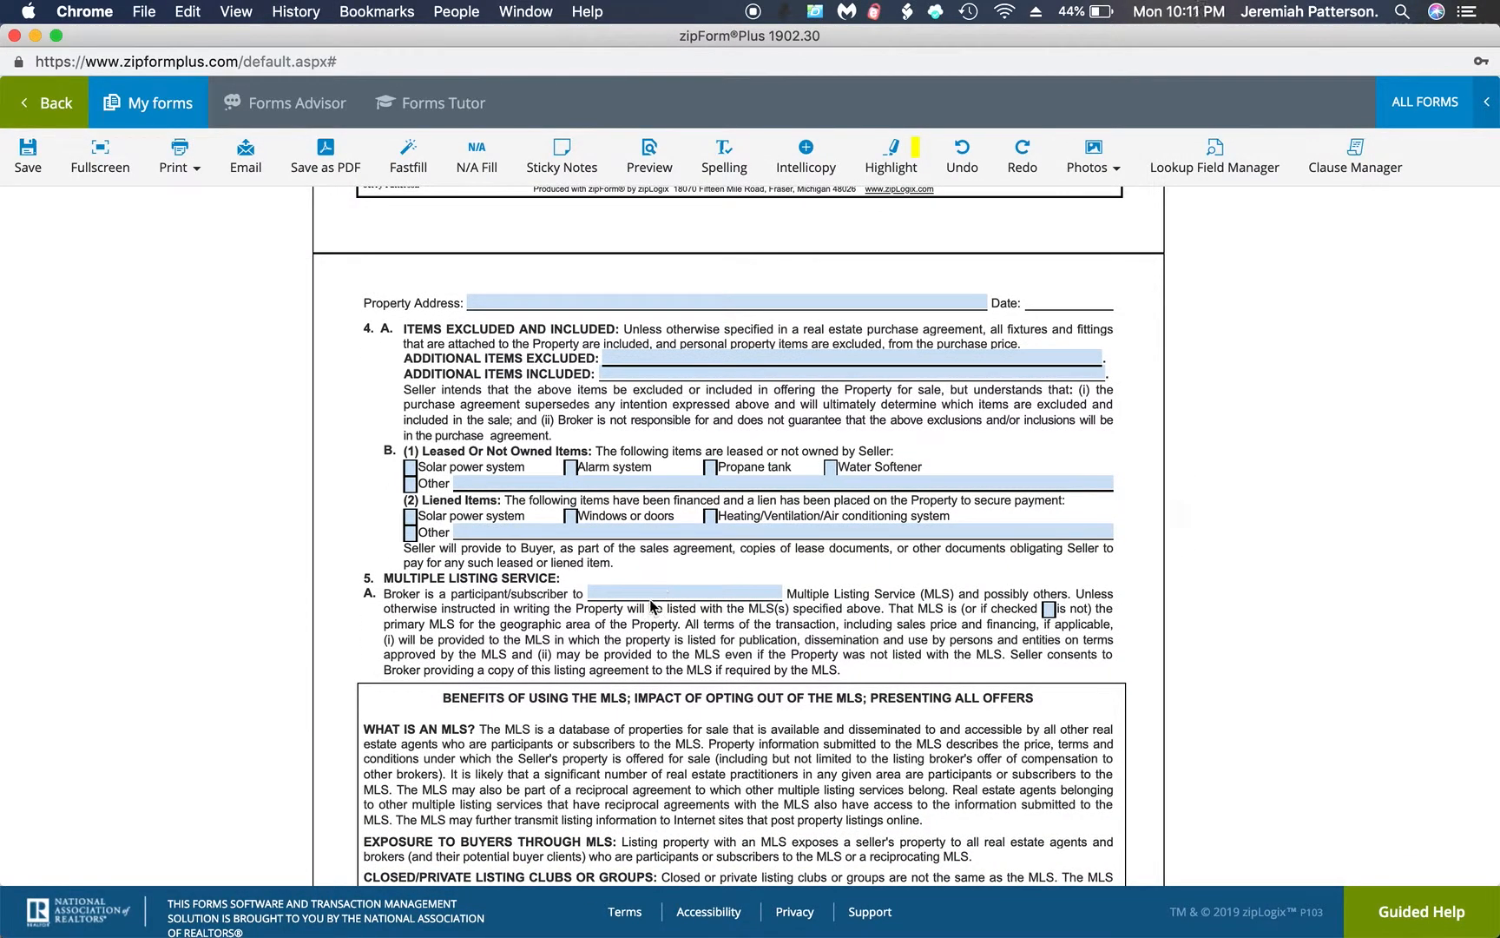
{"action": "left_click", "coordinate": [642, 593]}
{"action": "type", "text": "Metrolist"}
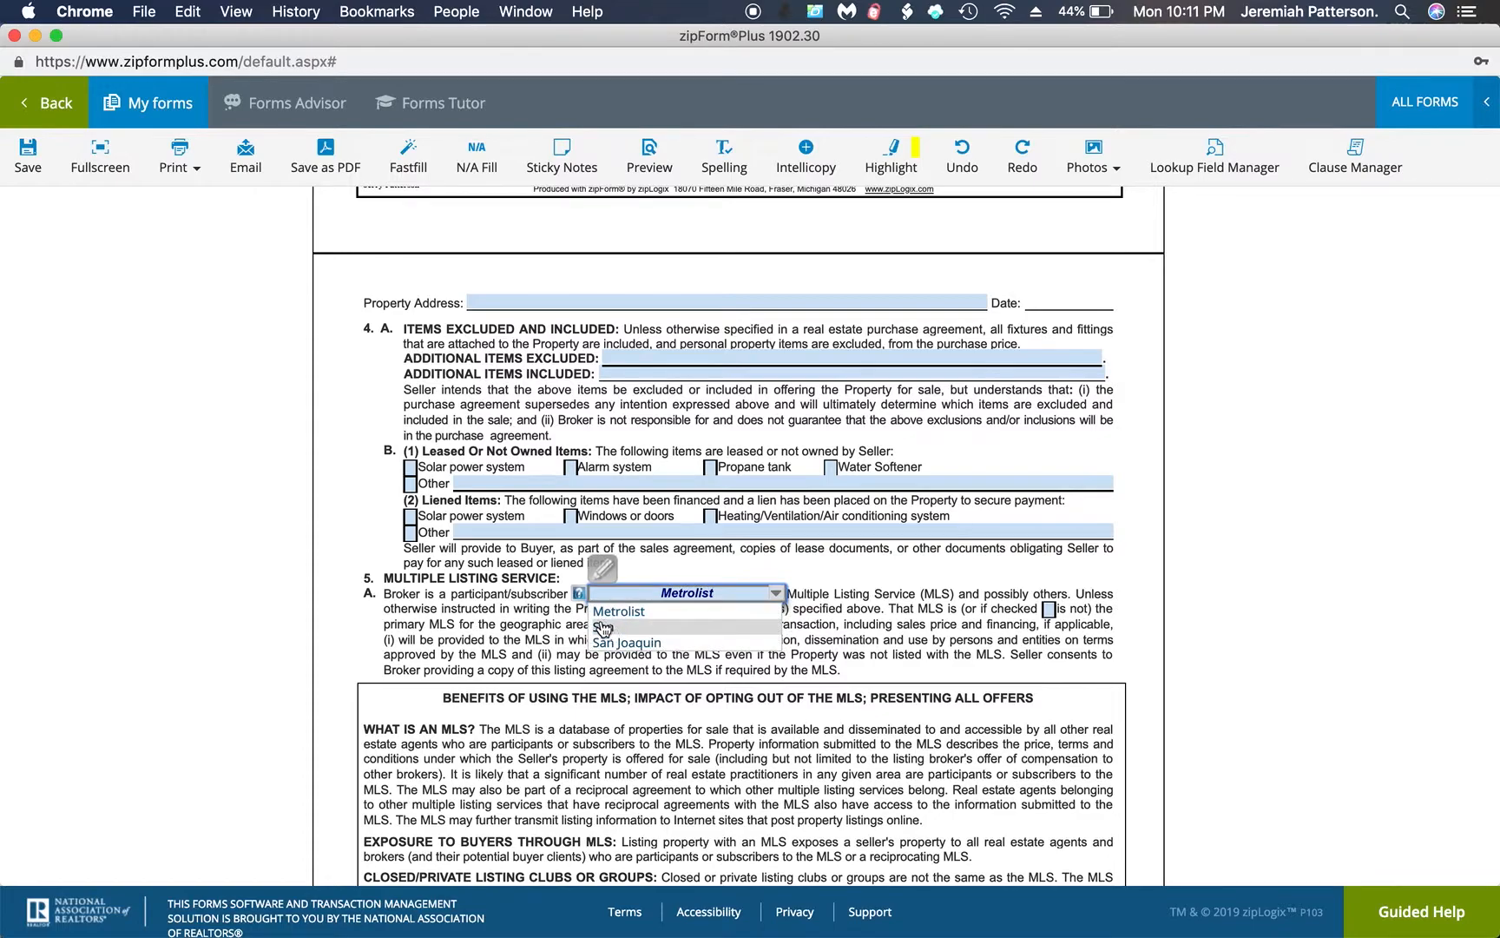
{"action": "key", "text": "Return"}
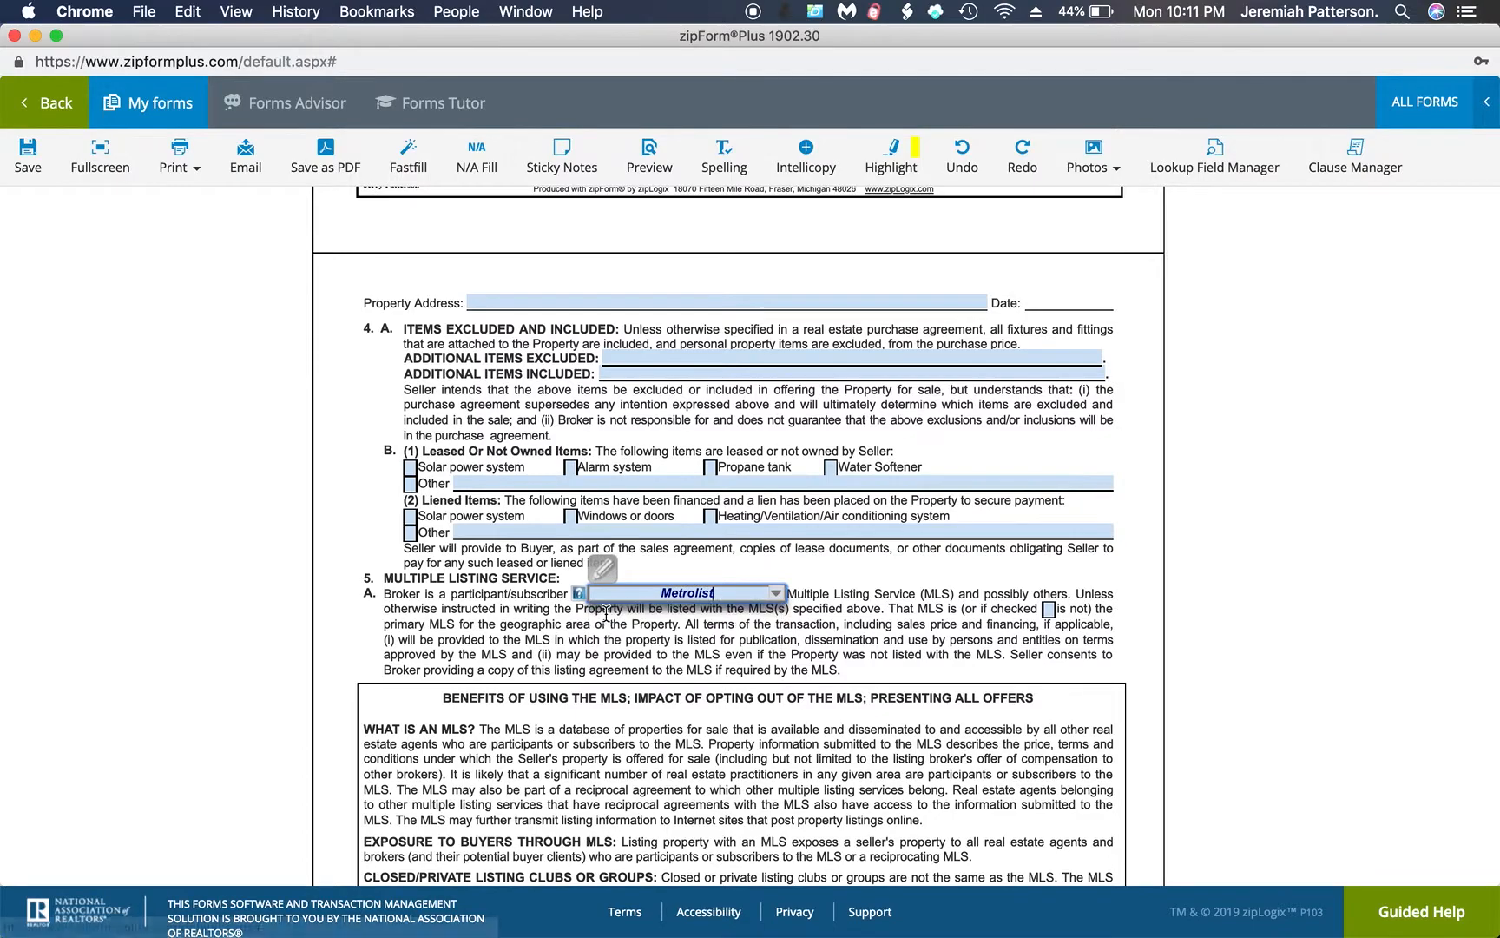
Review the remaining Residential Listing Agreement pages through the Seller's Advisory, and return to the template's document list with the form saved
{"action": "scroll", "coordinate": [902, 637], "scroll_direction": "down", "scroll_amount": 1}
{"action": "scroll", "coordinate": [902, 636], "scroll_direction": "down", "scroll_amount": 15}
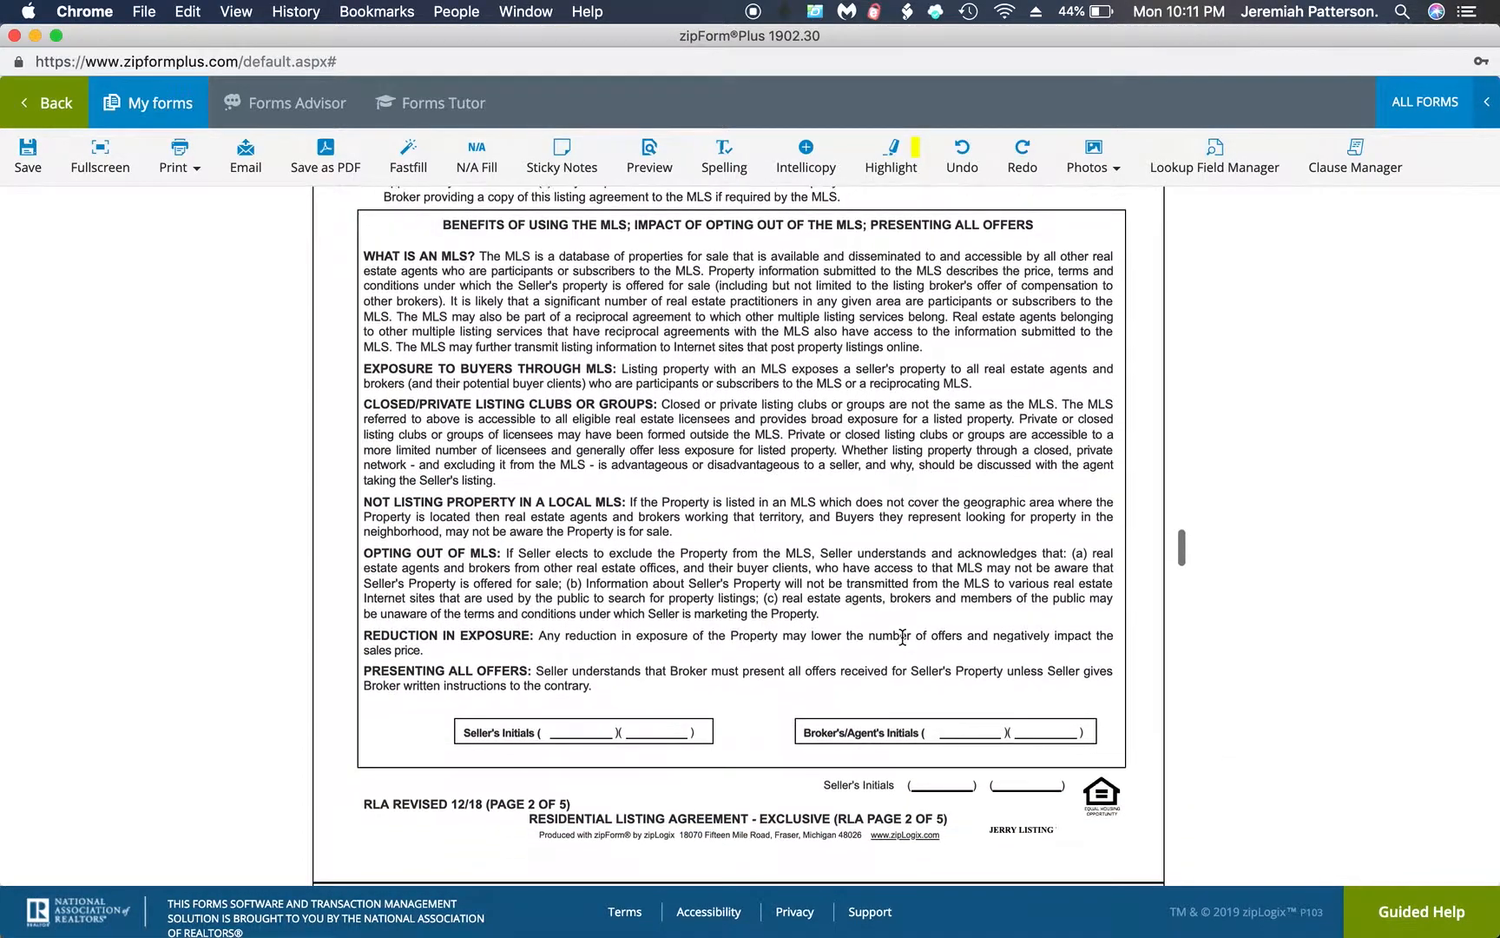
{"action": "scroll", "coordinate": [902, 636], "scroll_direction": "down", "scroll_amount": 15}
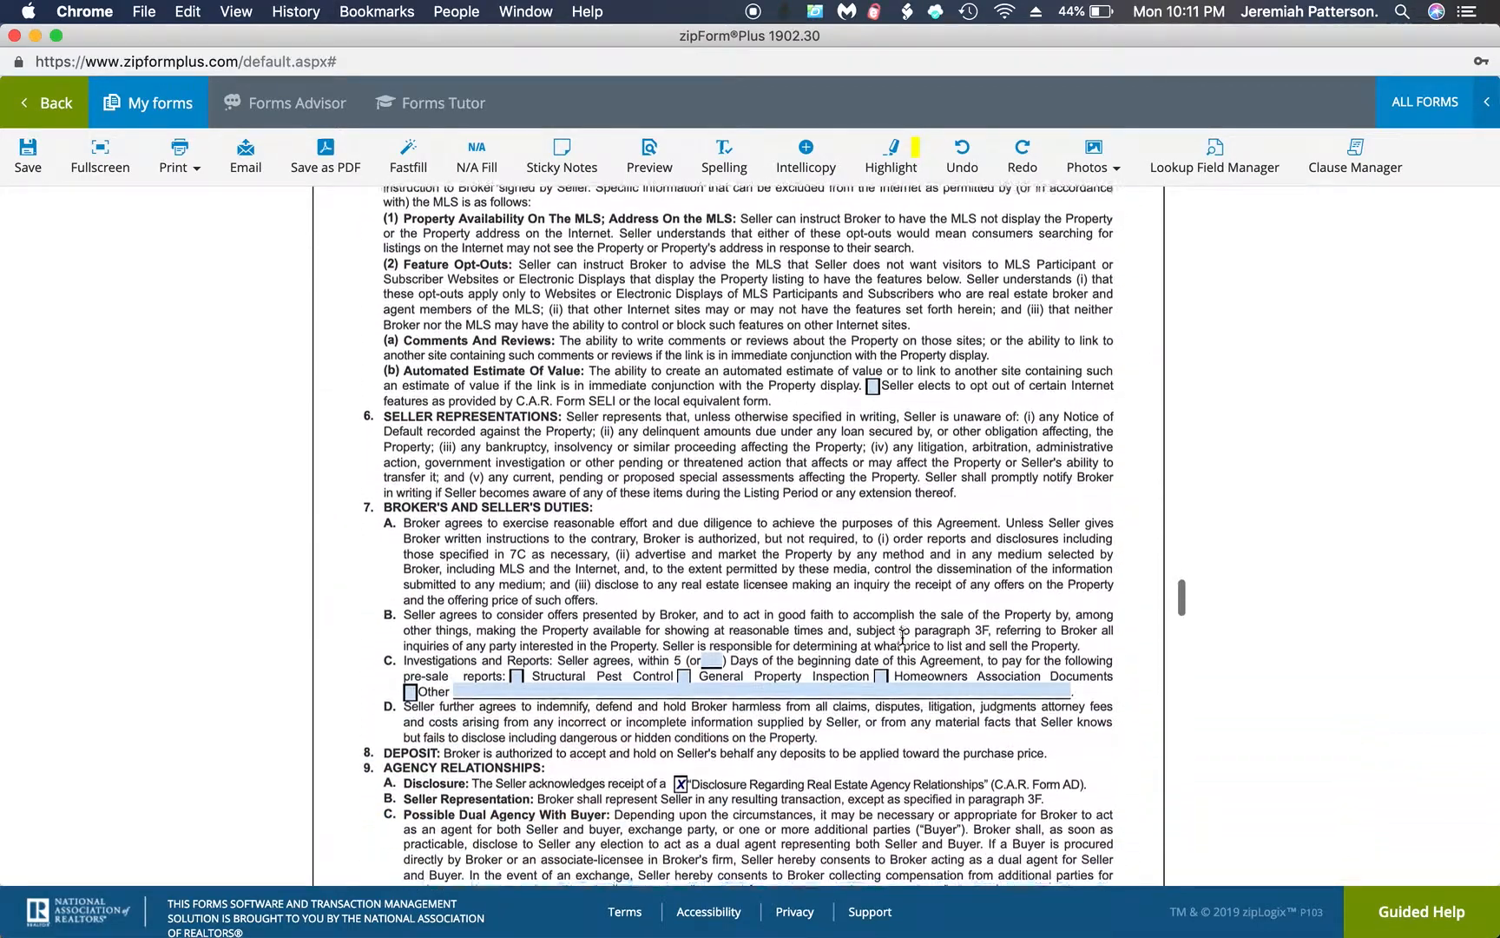
{"action": "scroll", "coordinate": [902, 636], "scroll_direction": "down", "scroll_amount": 15}
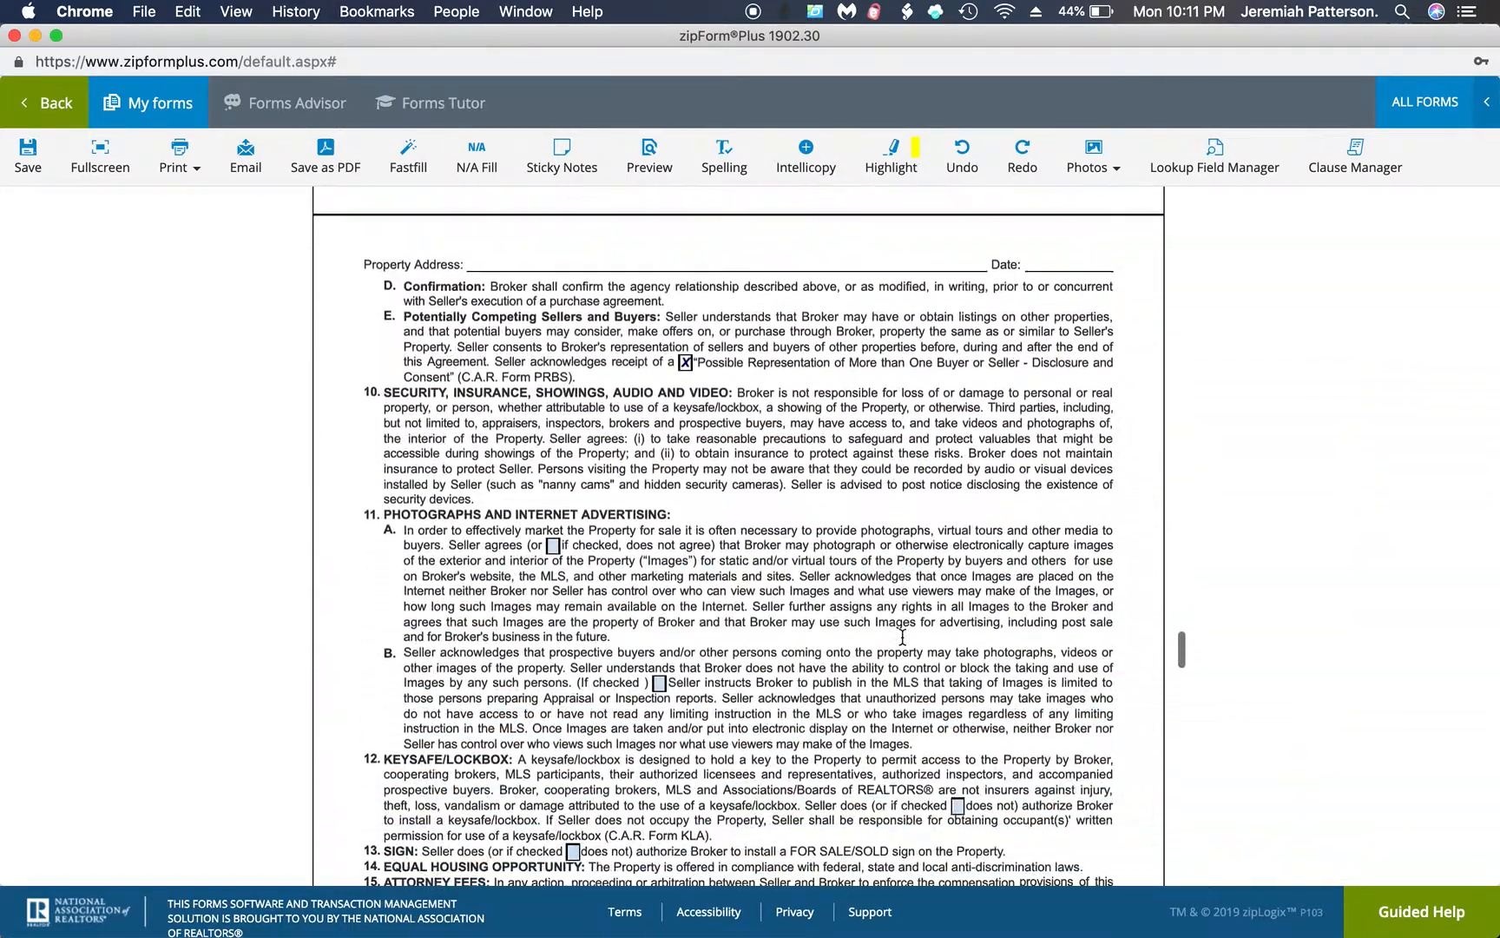
{"action": "scroll", "coordinate": [902, 636], "scroll_direction": "down", "scroll_amount": 15}
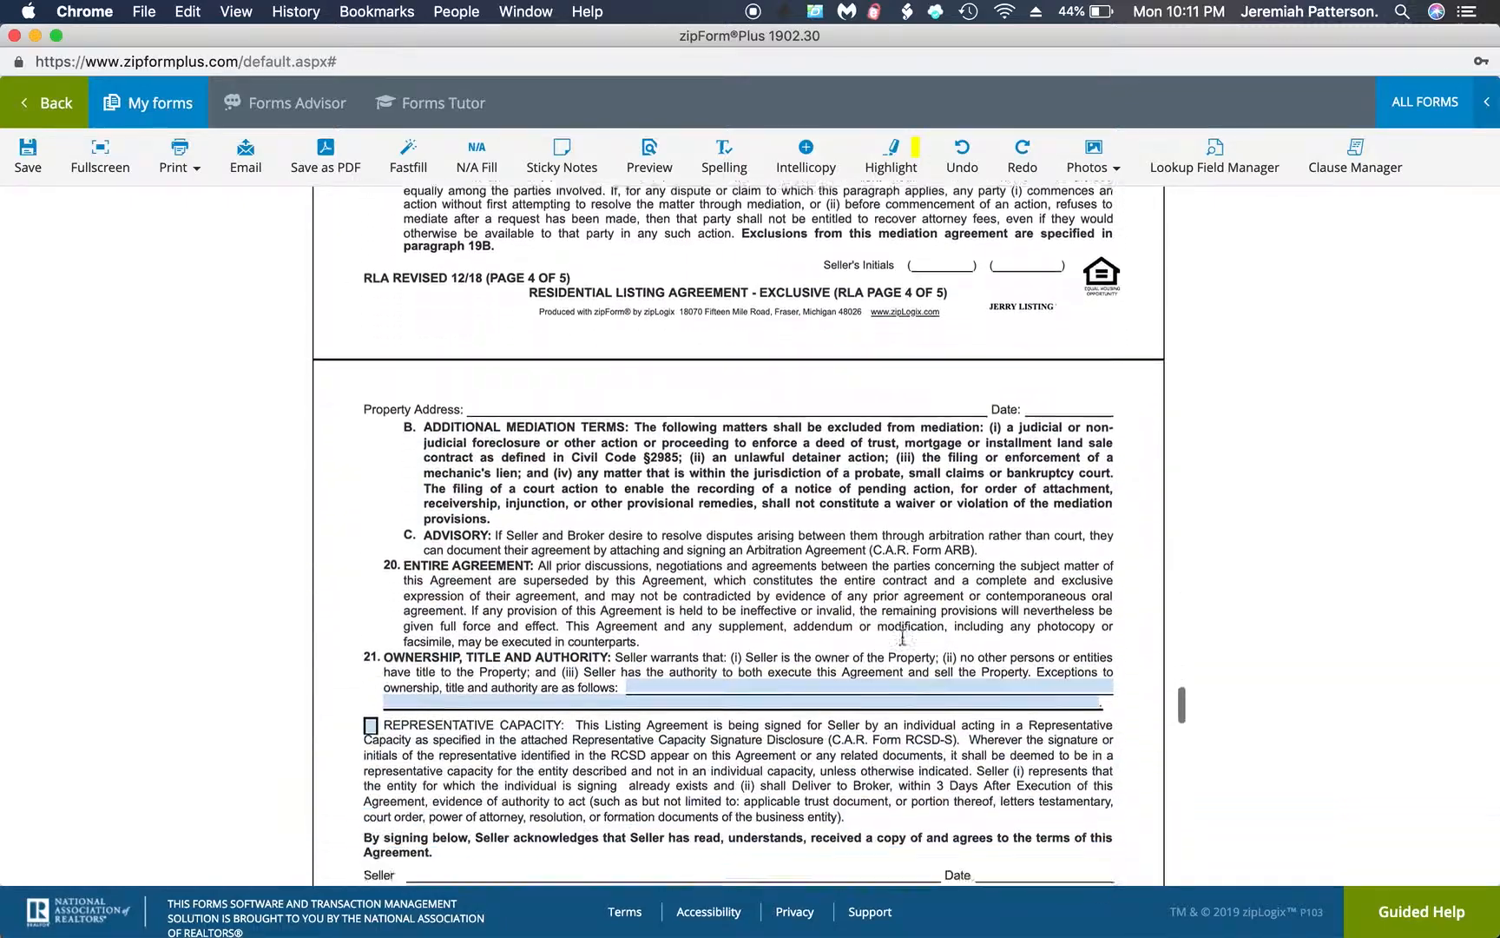
{"action": "scroll", "coordinate": [902, 636], "scroll_direction": "down", "scroll_amount": 15}
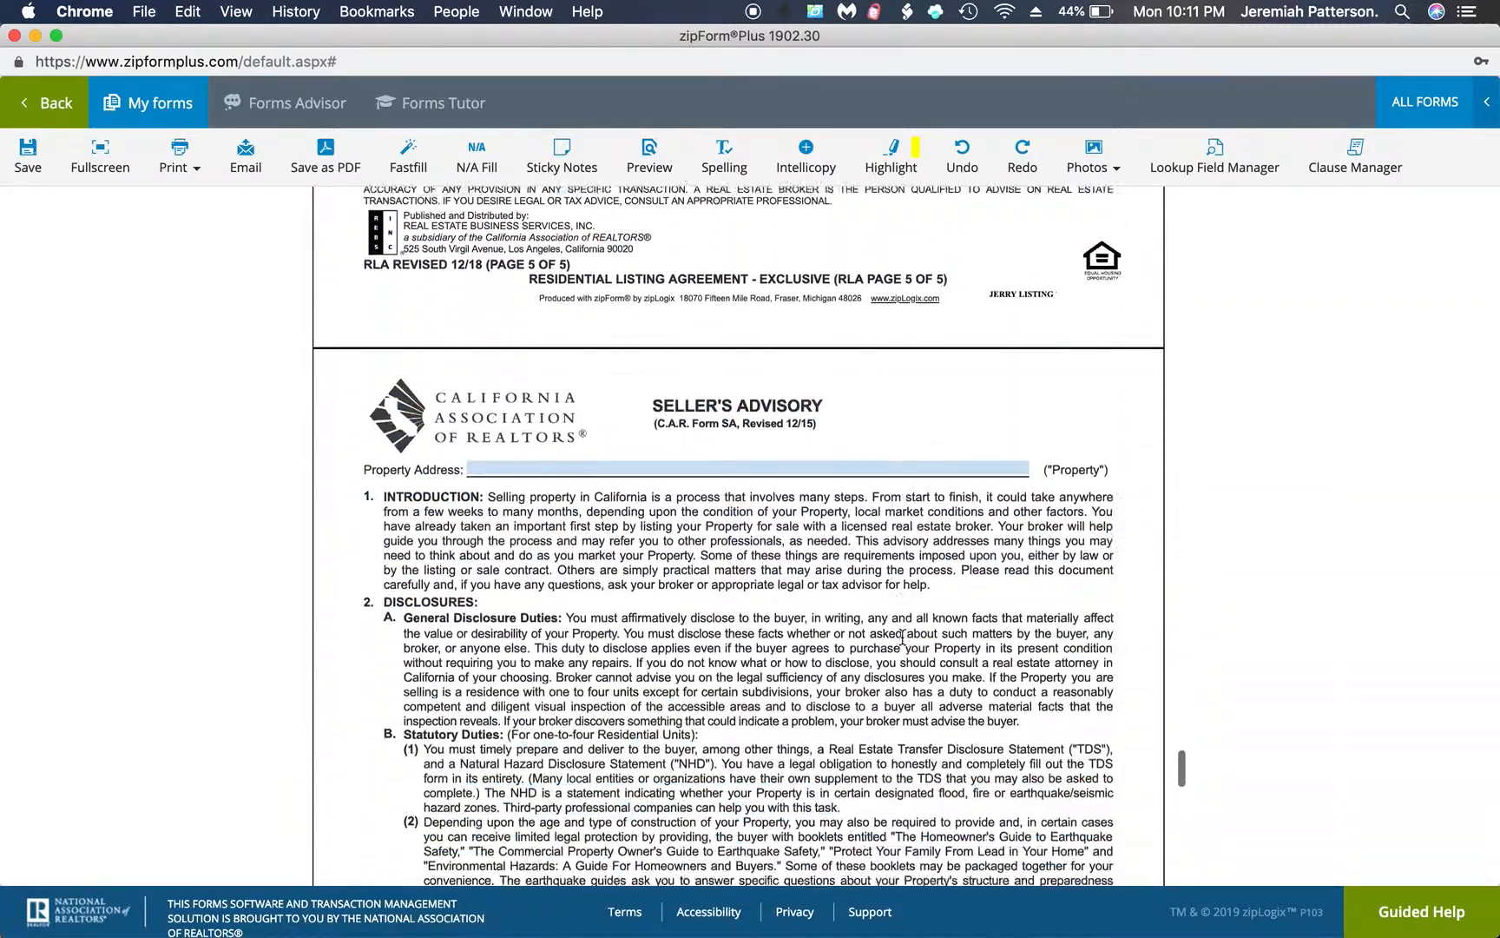
{"action": "scroll", "coordinate": [902, 636], "scroll_direction": "down", "scroll_amount": 5}
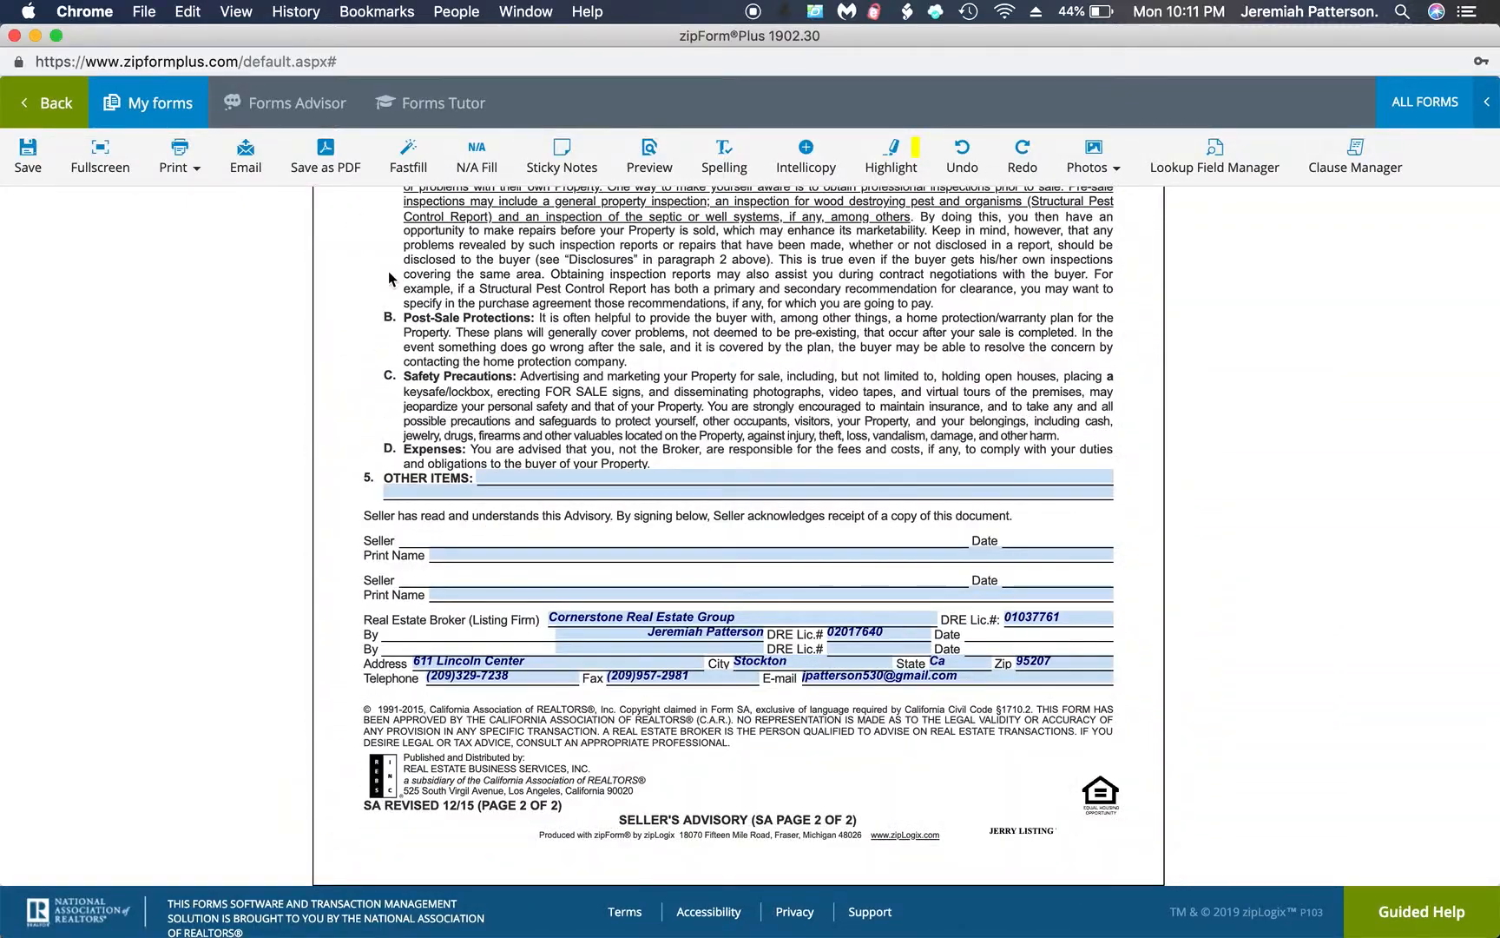
{"action": "left_click", "coordinate": [40, 105]}
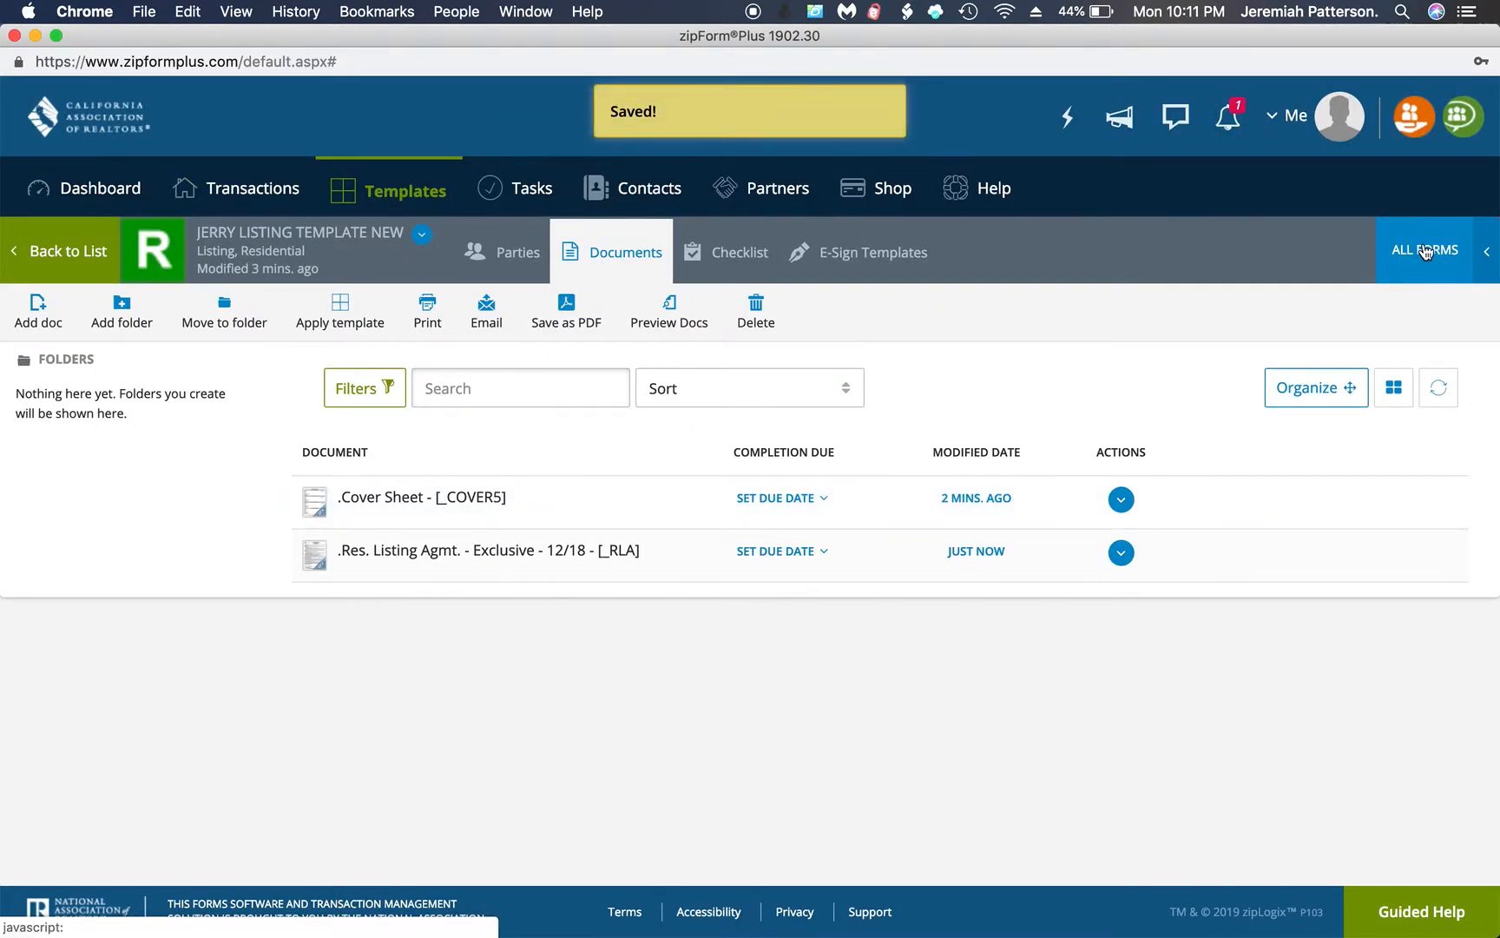
From the CAR form library, add the Real Estate Transfer Disclosure Statement (TDS) and the Seller Property Questionnaire (SPQ) to the template
{"action": "left_click", "coordinate": [1426, 249]}
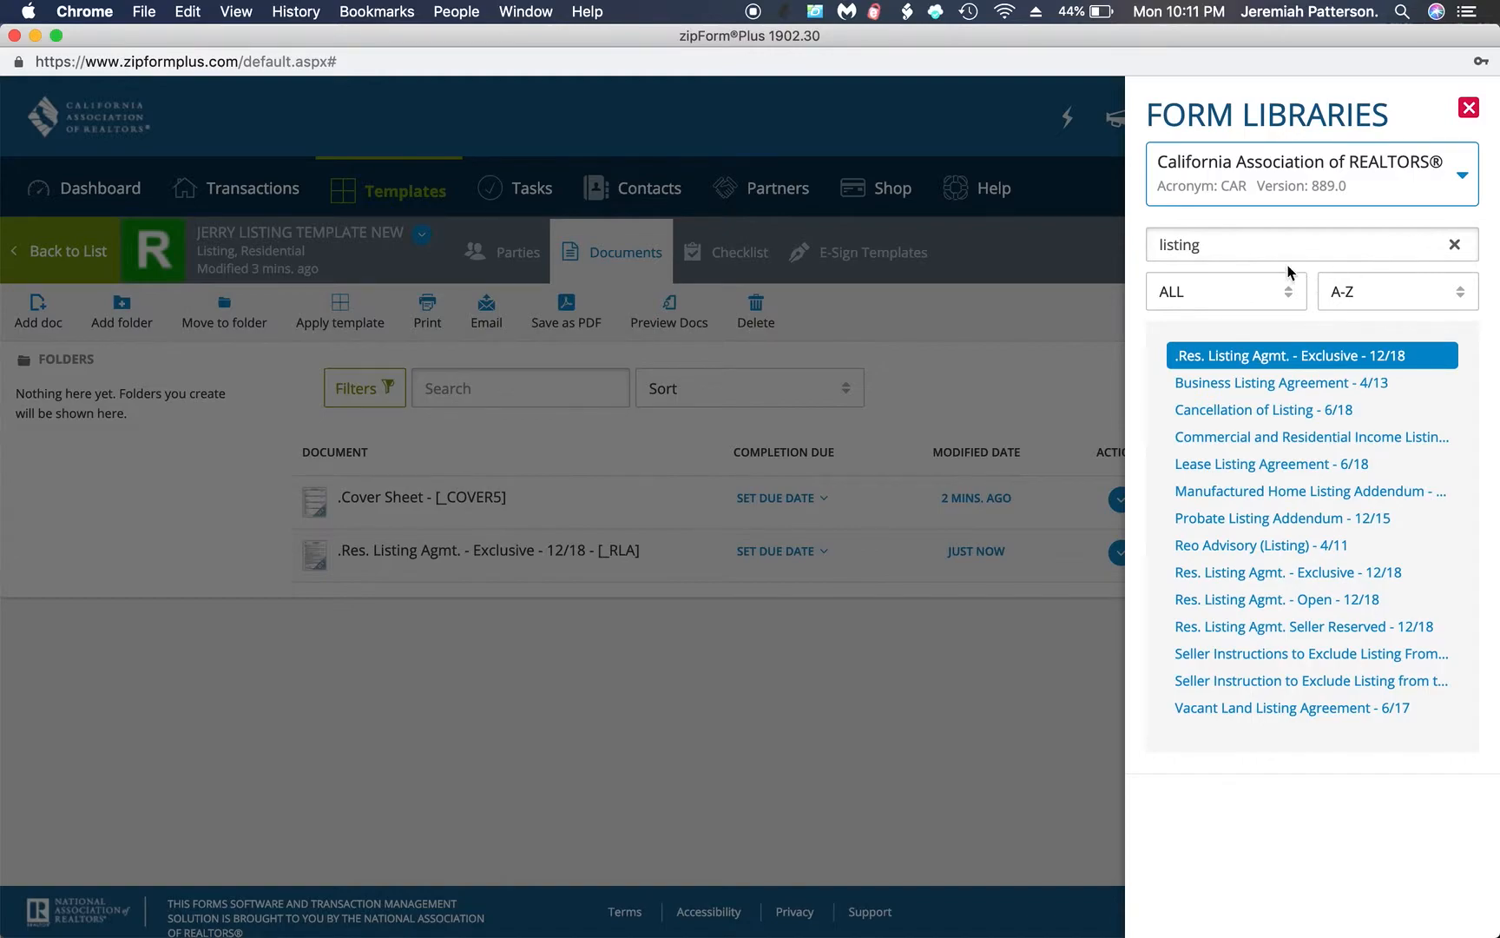
{"action": "double_click", "coordinate": [1245, 244]}
{"action": "type", "text": "TDS"}
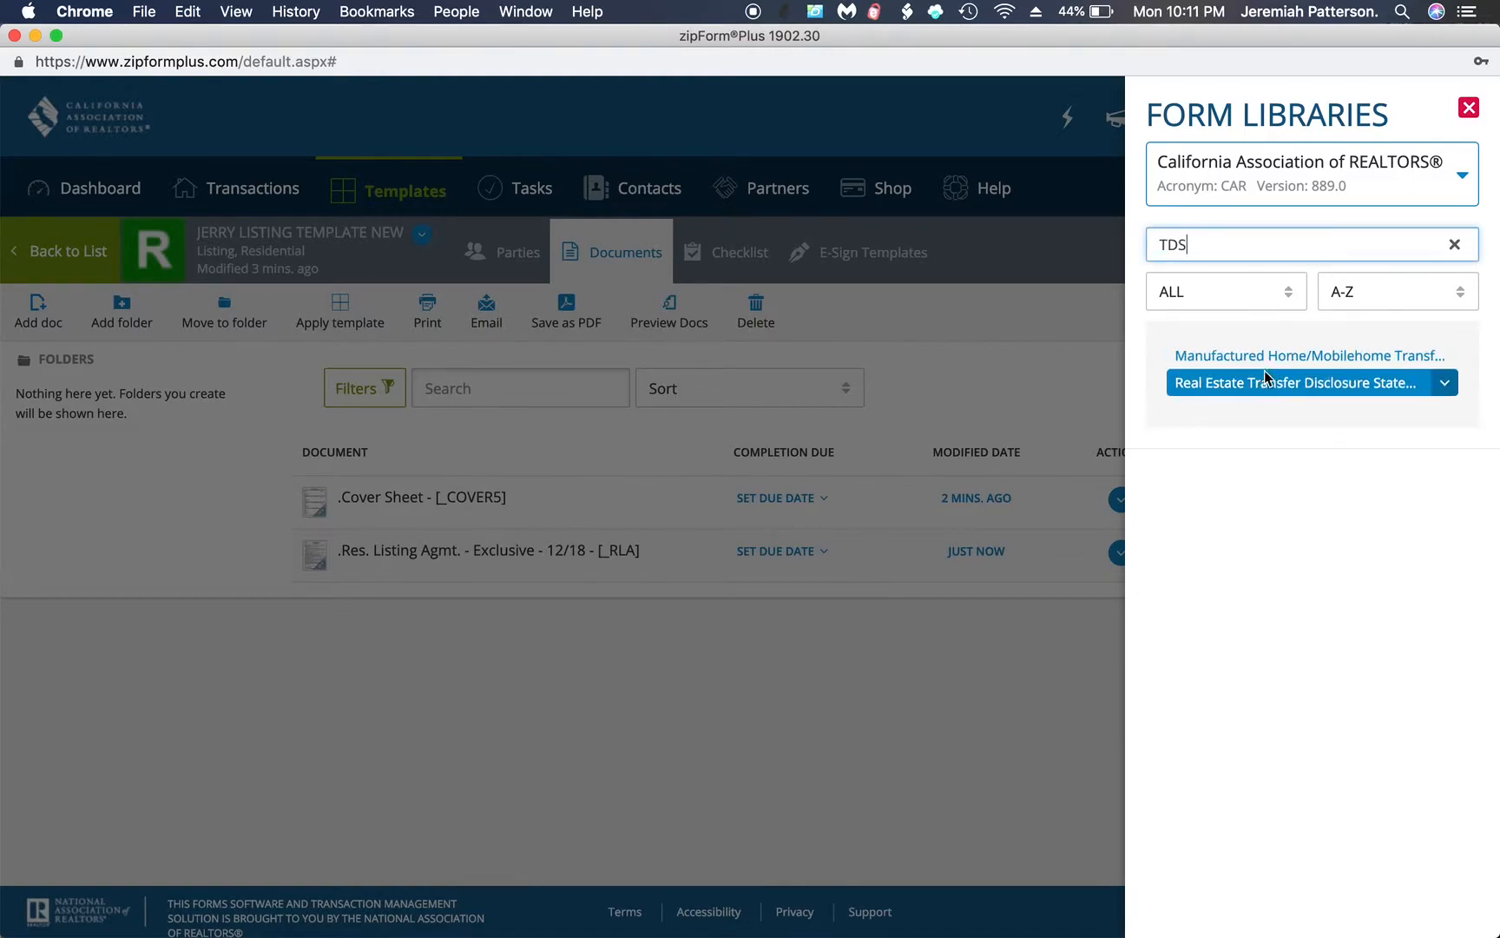
{"action": "left_click", "coordinate": [1267, 384]}
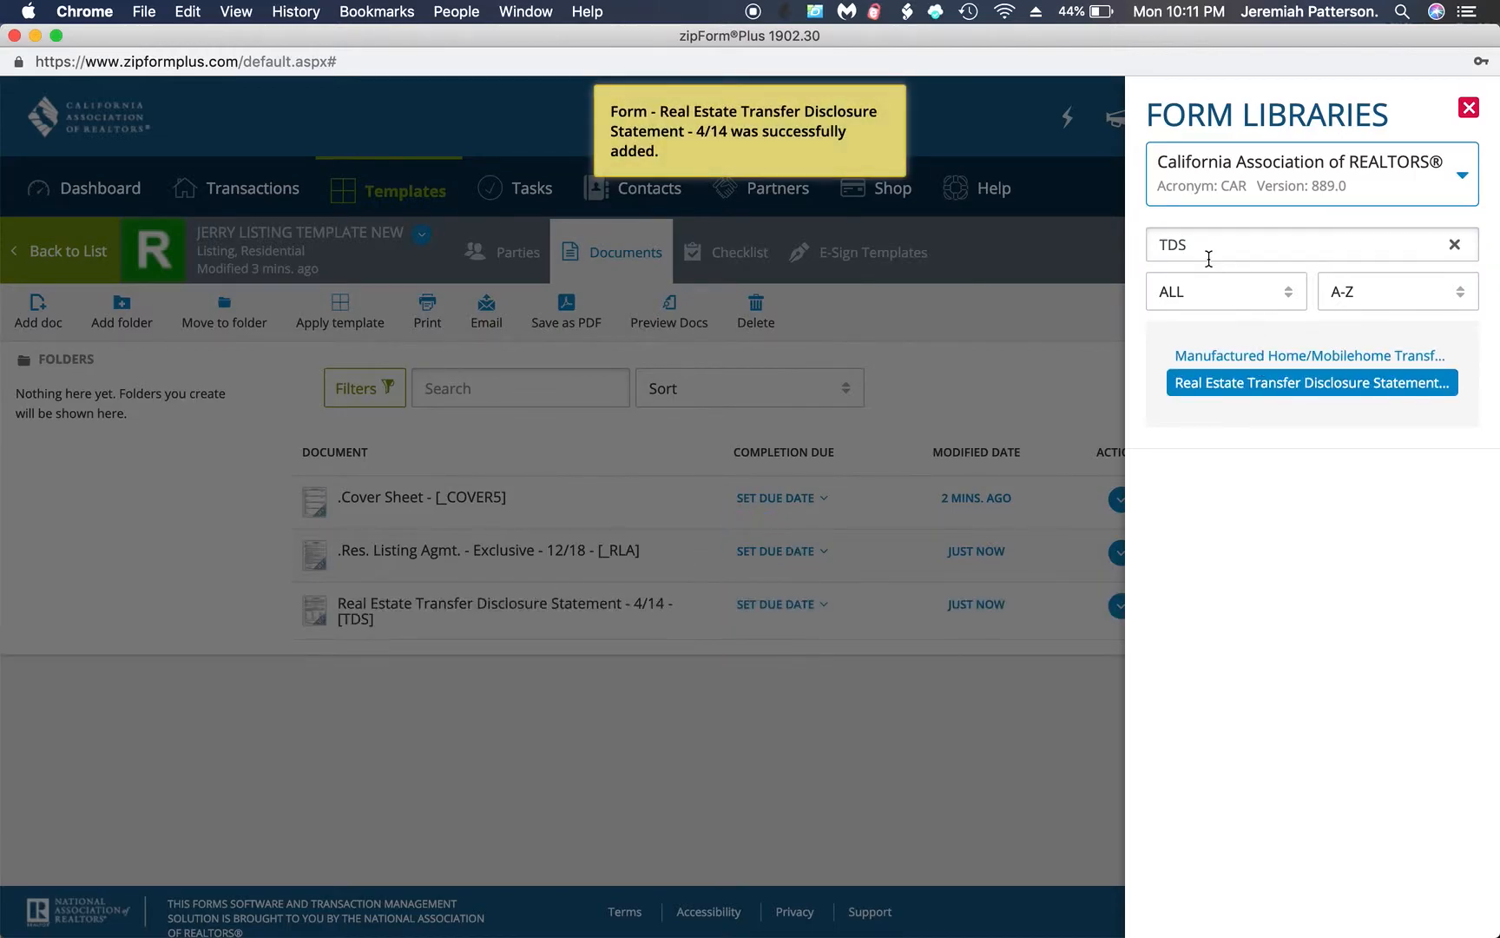
{"action": "double_click", "coordinate": [1192, 245]}
{"action": "key", "text": "BackSpace"}
{"action": "type", "text": "SPQ"}
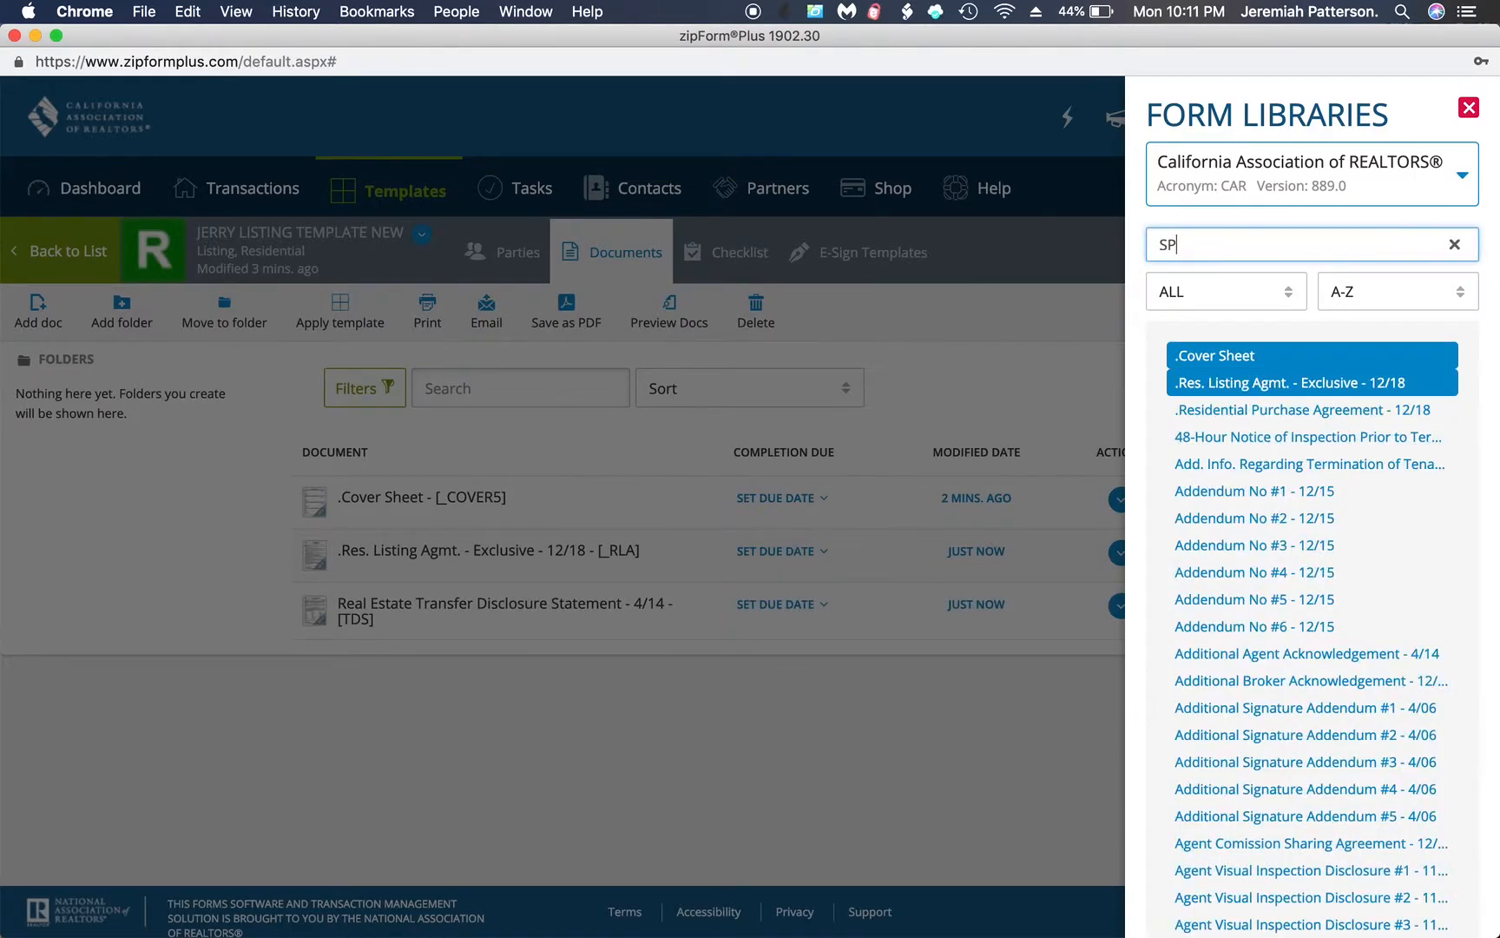
{"action": "left_click", "coordinate": [1255, 356]}
Search the form library for Water and add the Water-Conserving Plum. Fixtures & Carbon Monoxide Det. Notice to the template
{"action": "left_click", "coordinate": [1191, 247]}
{"action": "double_click", "coordinate": [1191, 247]}
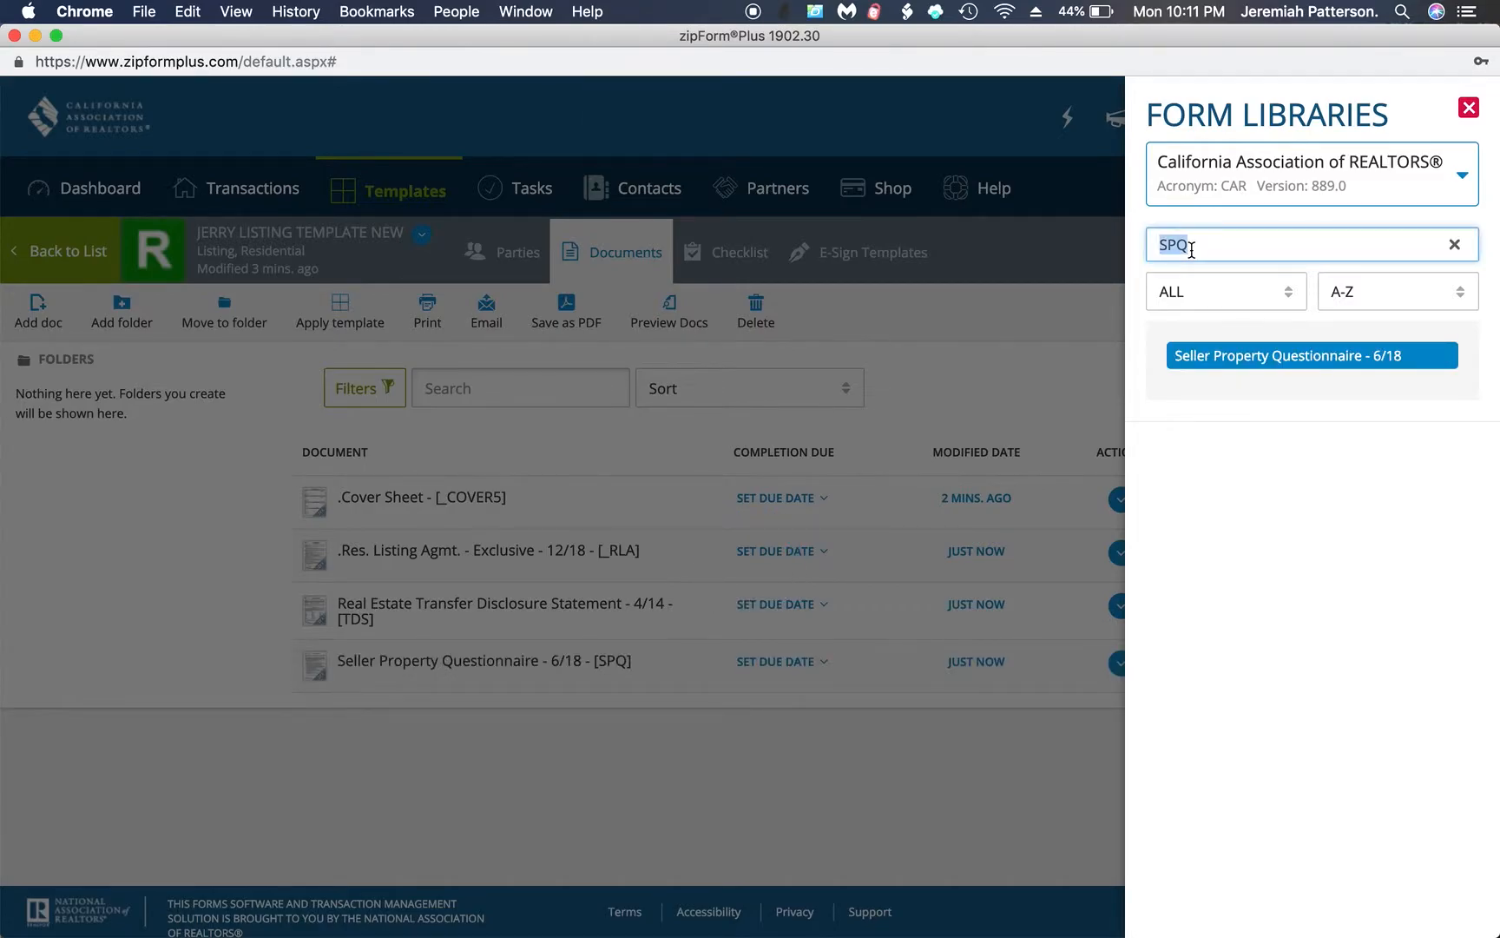
{"action": "key", "text": "BackSpace"}
{"action": "type", "text": "W"}
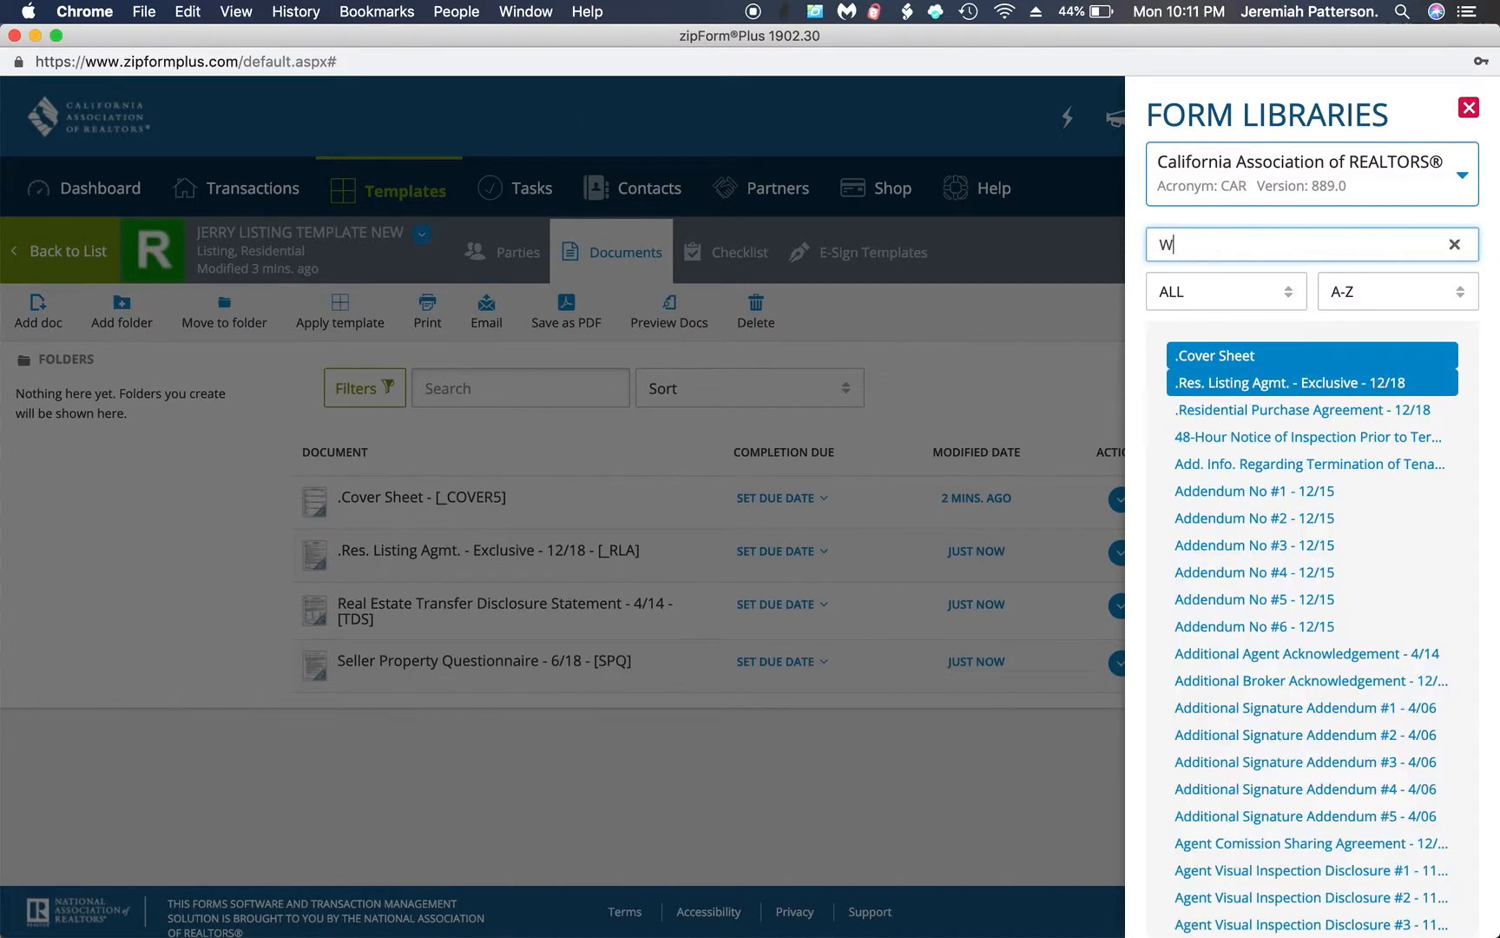
{"action": "type", "text": "ater Conse"}
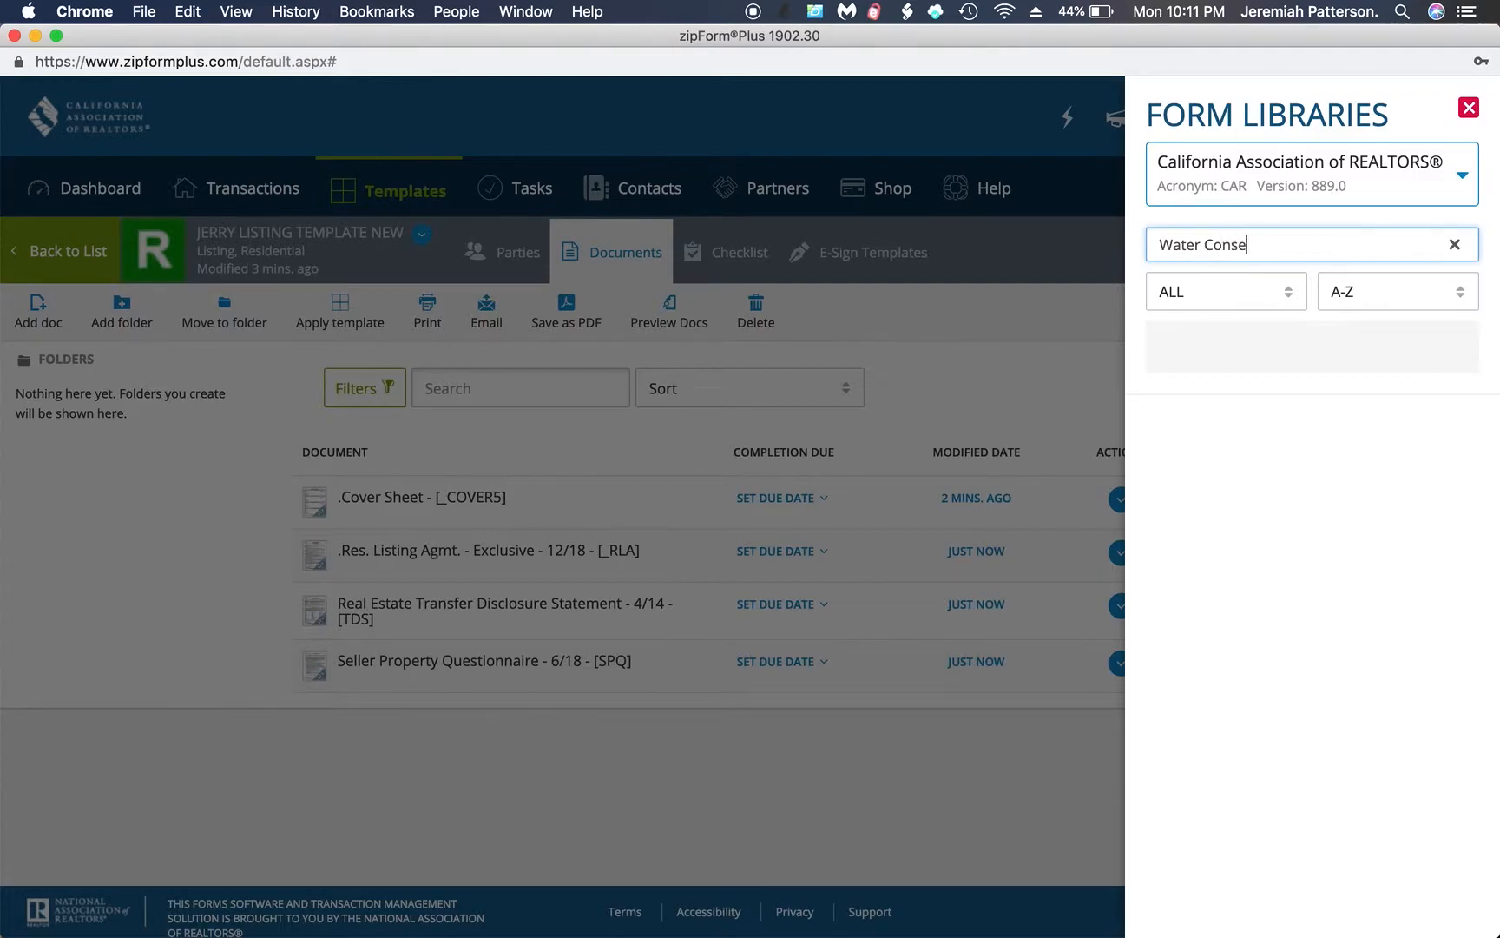
{"action": "key", "text": "BackSpace"}
{"action": "key", "text": "BackSpace"}
{"action": "key", "text": "BackSpace"}
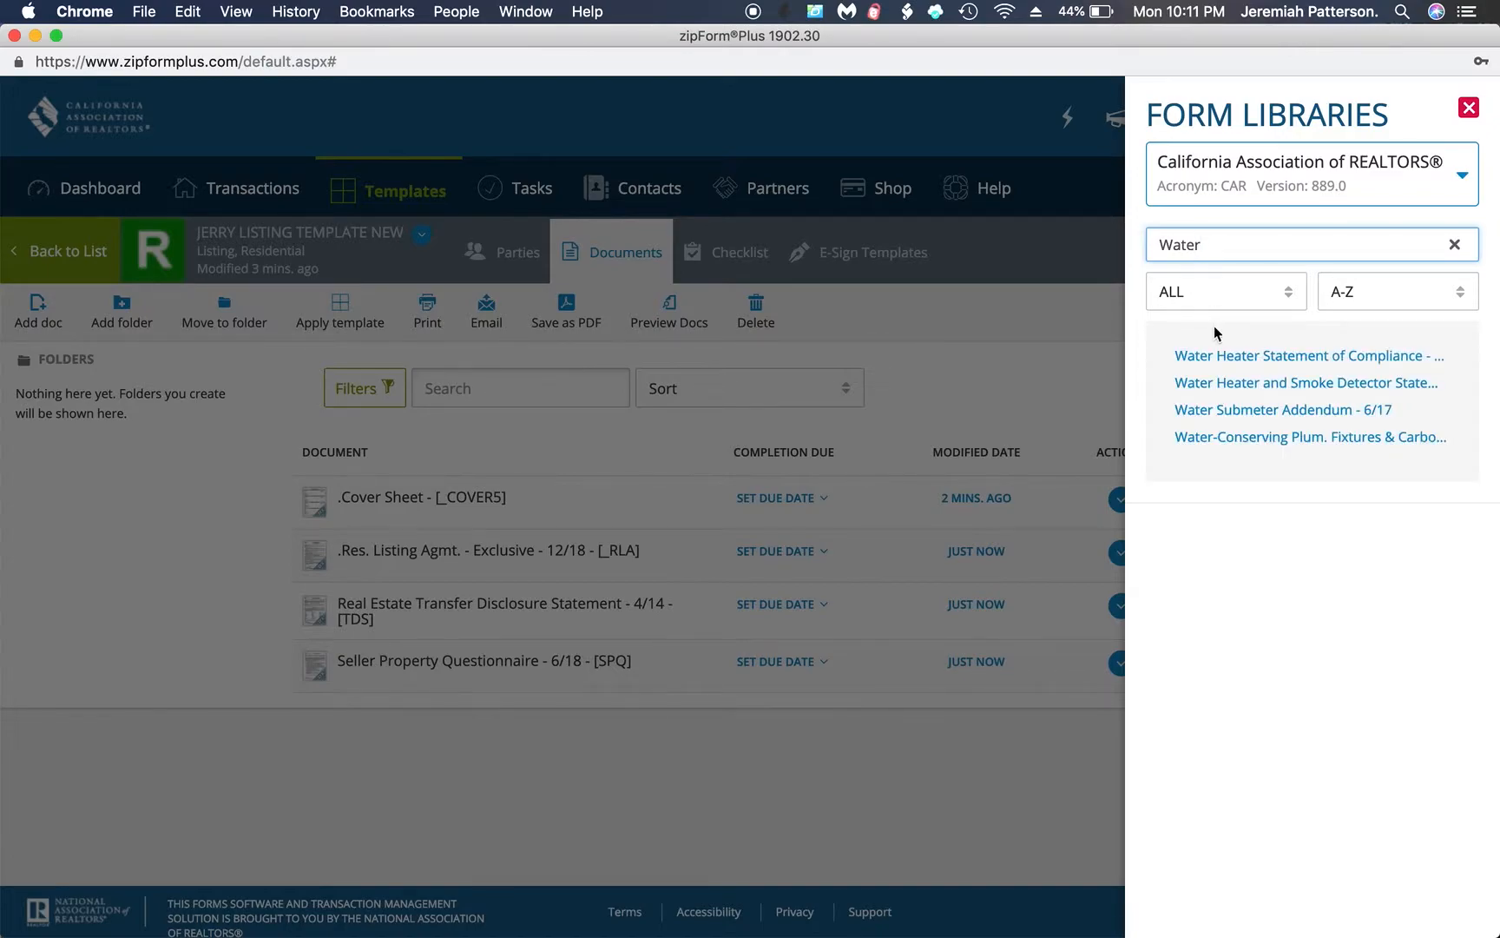
{"action": "left_click", "coordinate": [1236, 437]}
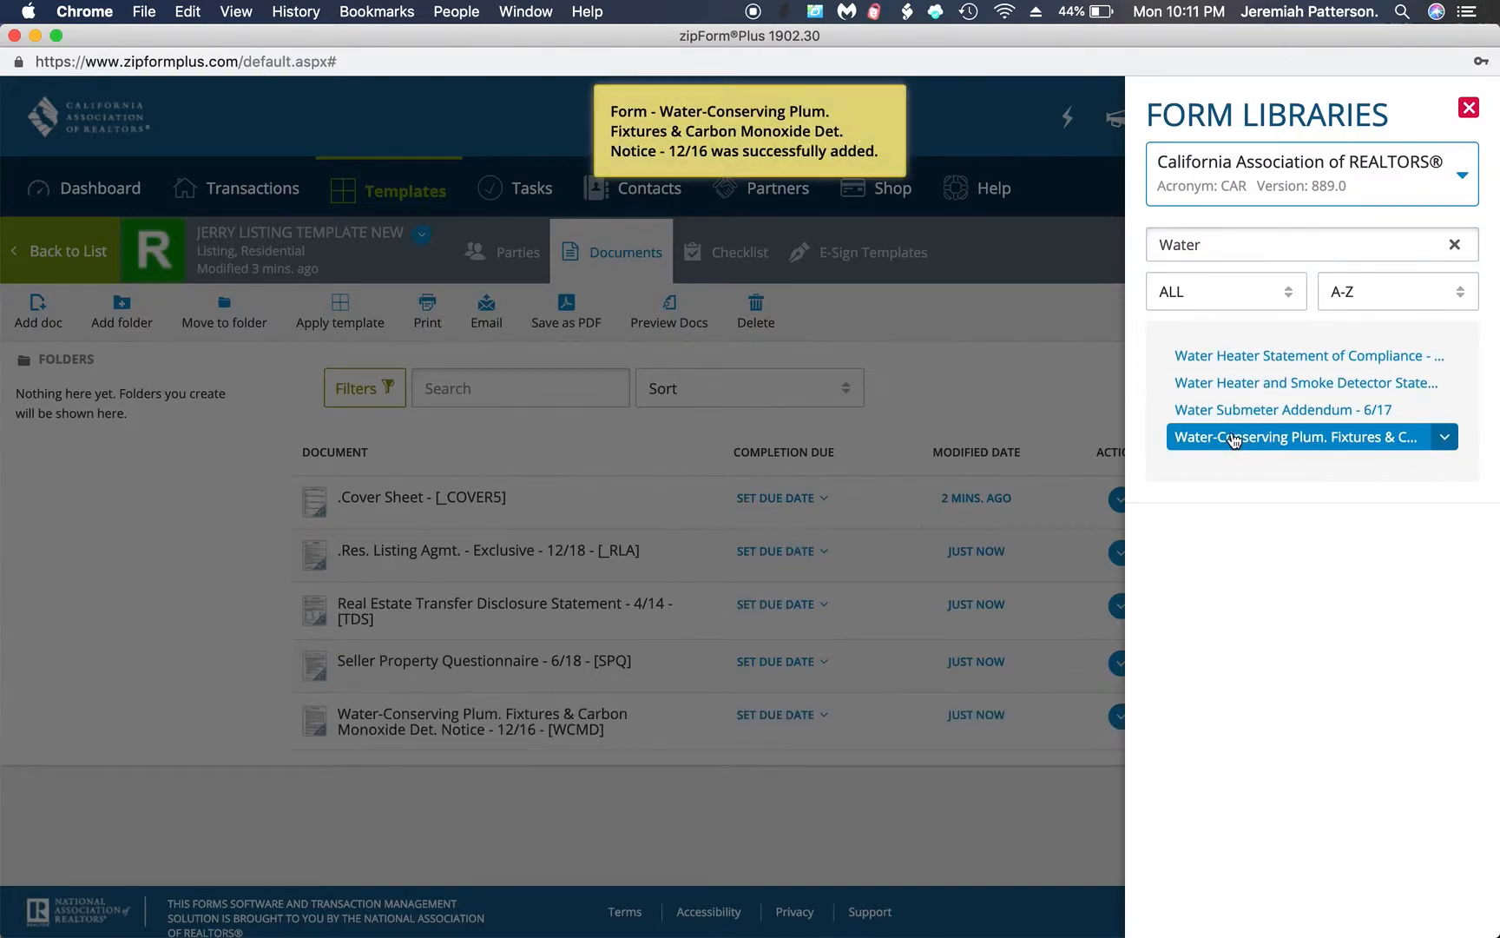
Find and add Agent Visual Inspection Disclosure #1 (AVID) and the Lead-Based Paint and Lead-Based Paint Hazards form to the template
{"action": "left_click", "coordinate": [1246, 246]}
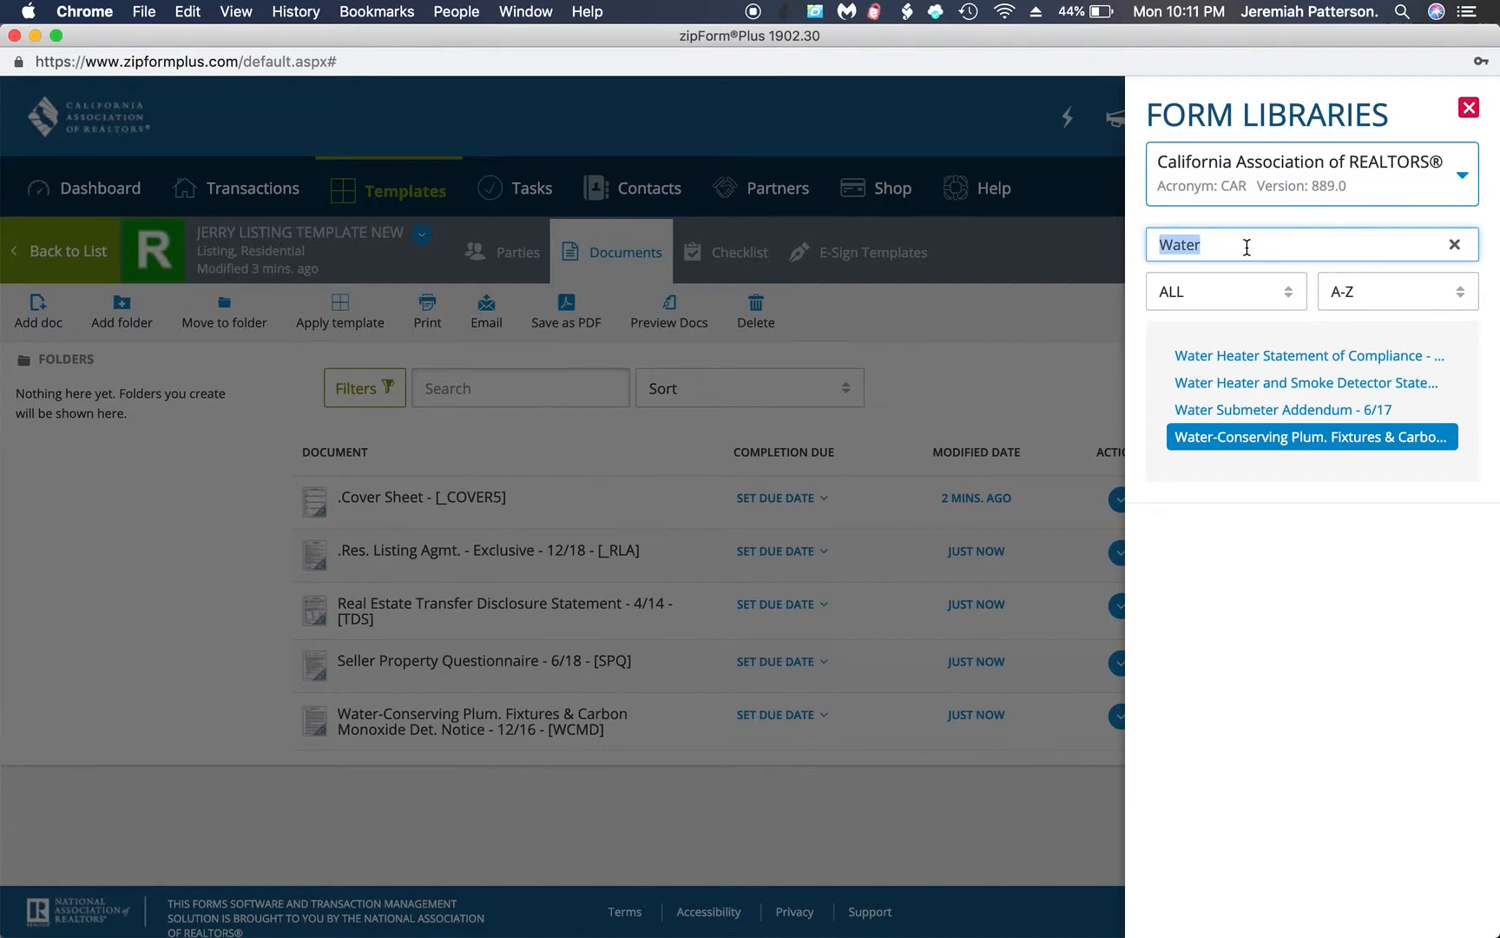
{"action": "type", "text": "AVID"}
{"action": "left_click", "coordinate": [1258, 356]}
{"action": "left_click", "coordinate": [1185, 248]}
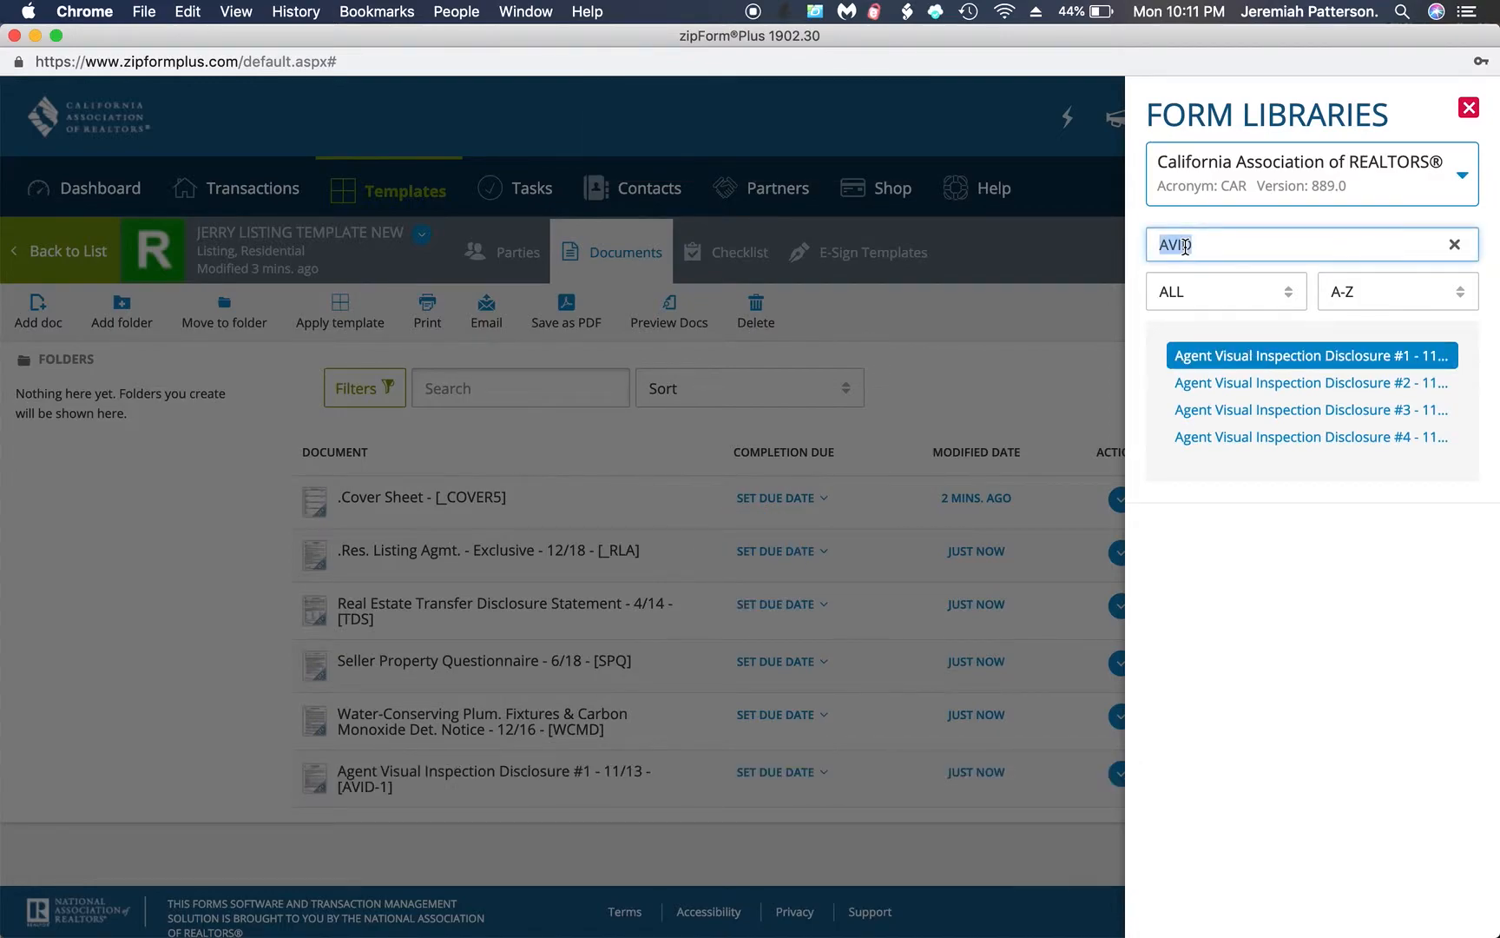
{"action": "type", "text": "Leadb"}
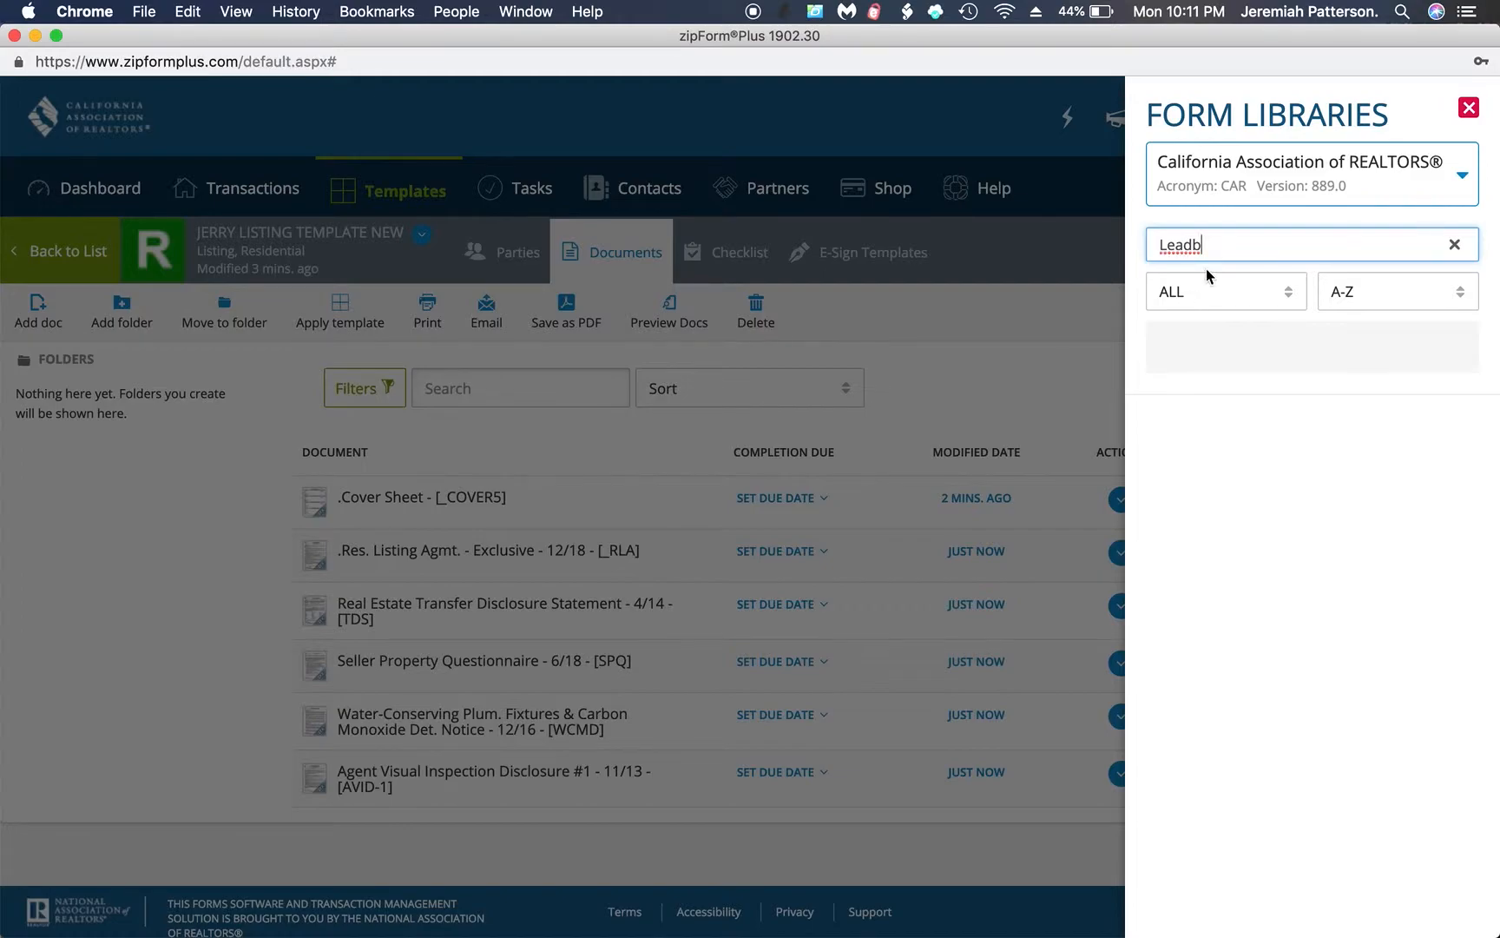
{"action": "key", "text": "BackSpace"}
{"action": "left_click", "coordinate": [1227, 354]}
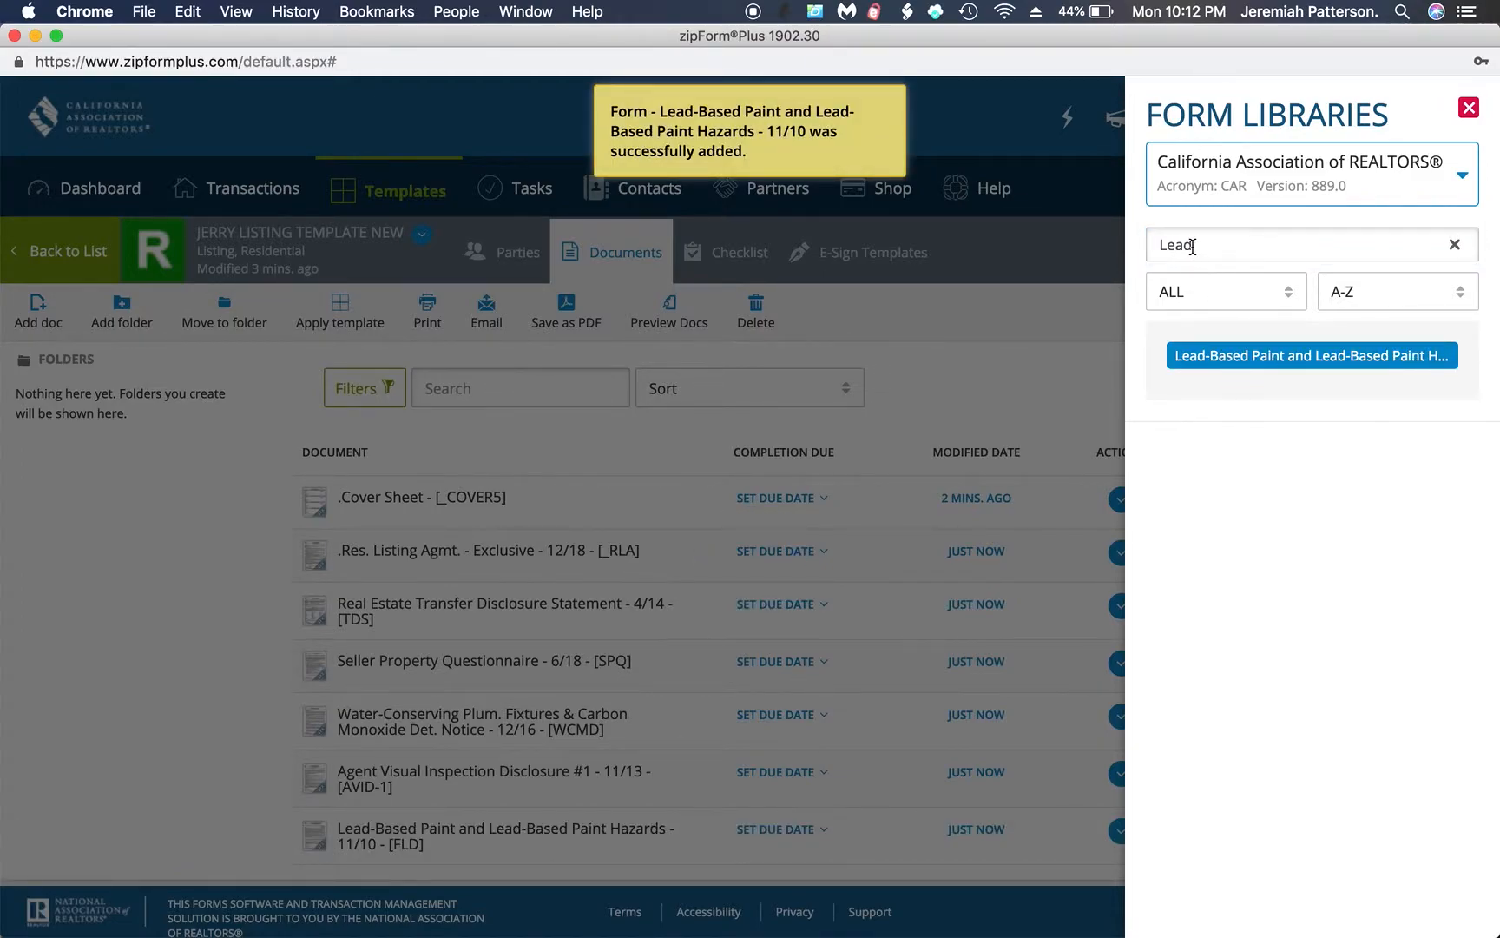
Find and add the Market Conditions Advisory (MCA) and the Statewide Buyer and Seller Advisory (SBSA) to the template
{"action": "double_click", "coordinate": [1191, 245]}
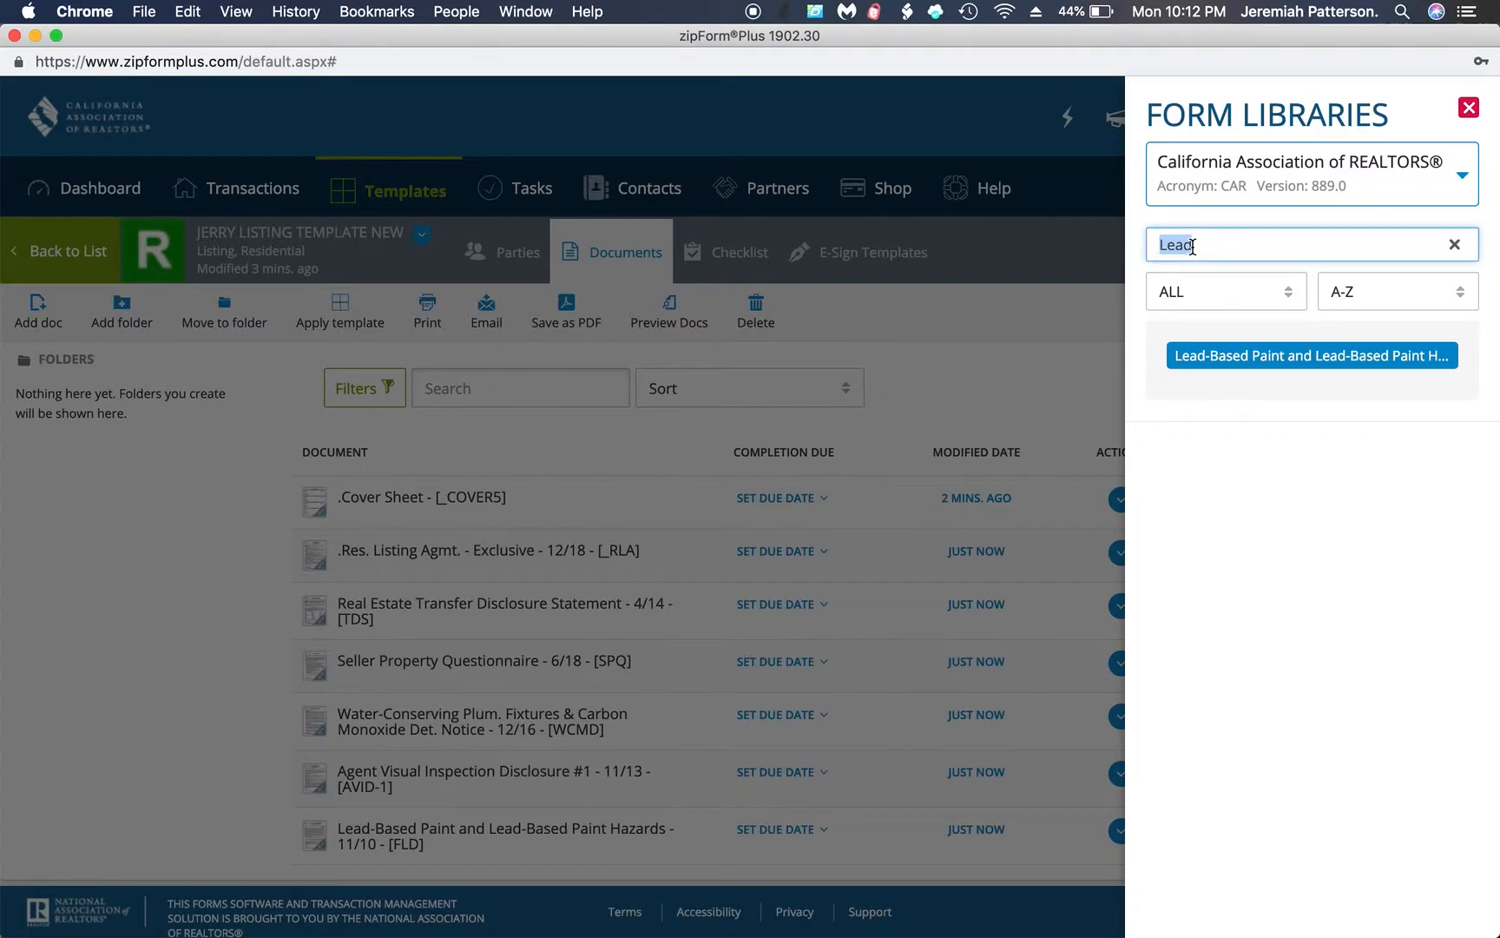
{"action": "type", "text": "MCA"}
{"action": "left_click", "coordinate": [1218, 356]}
{"action": "left_click", "coordinate": [1204, 244]}
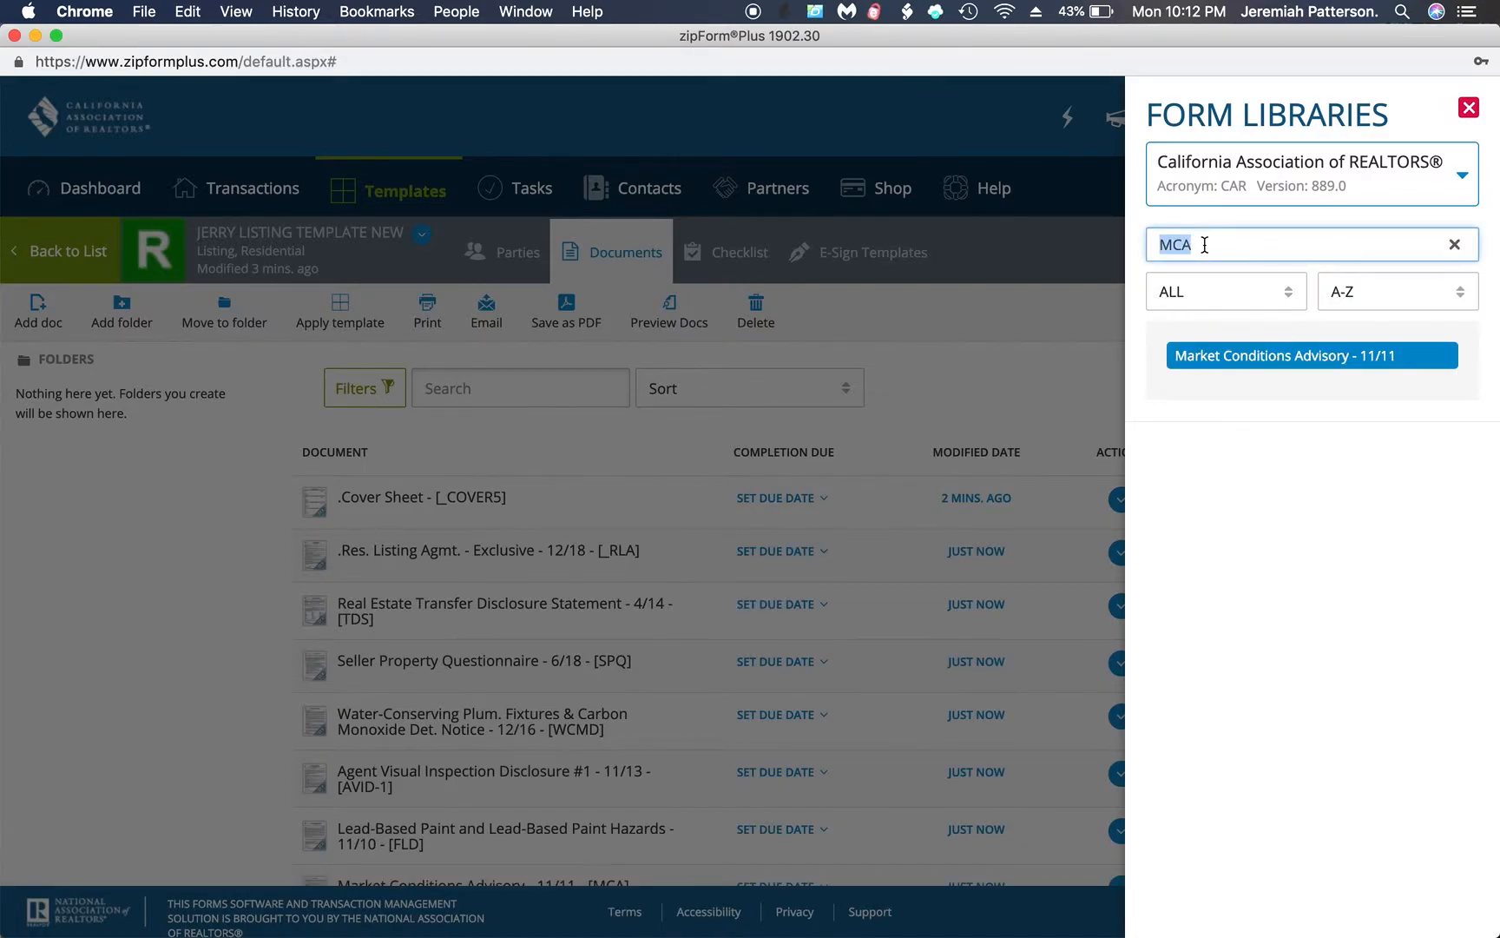
{"action": "key", "text": "BackSpace"}
{"action": "type", "text": "SBSA"}
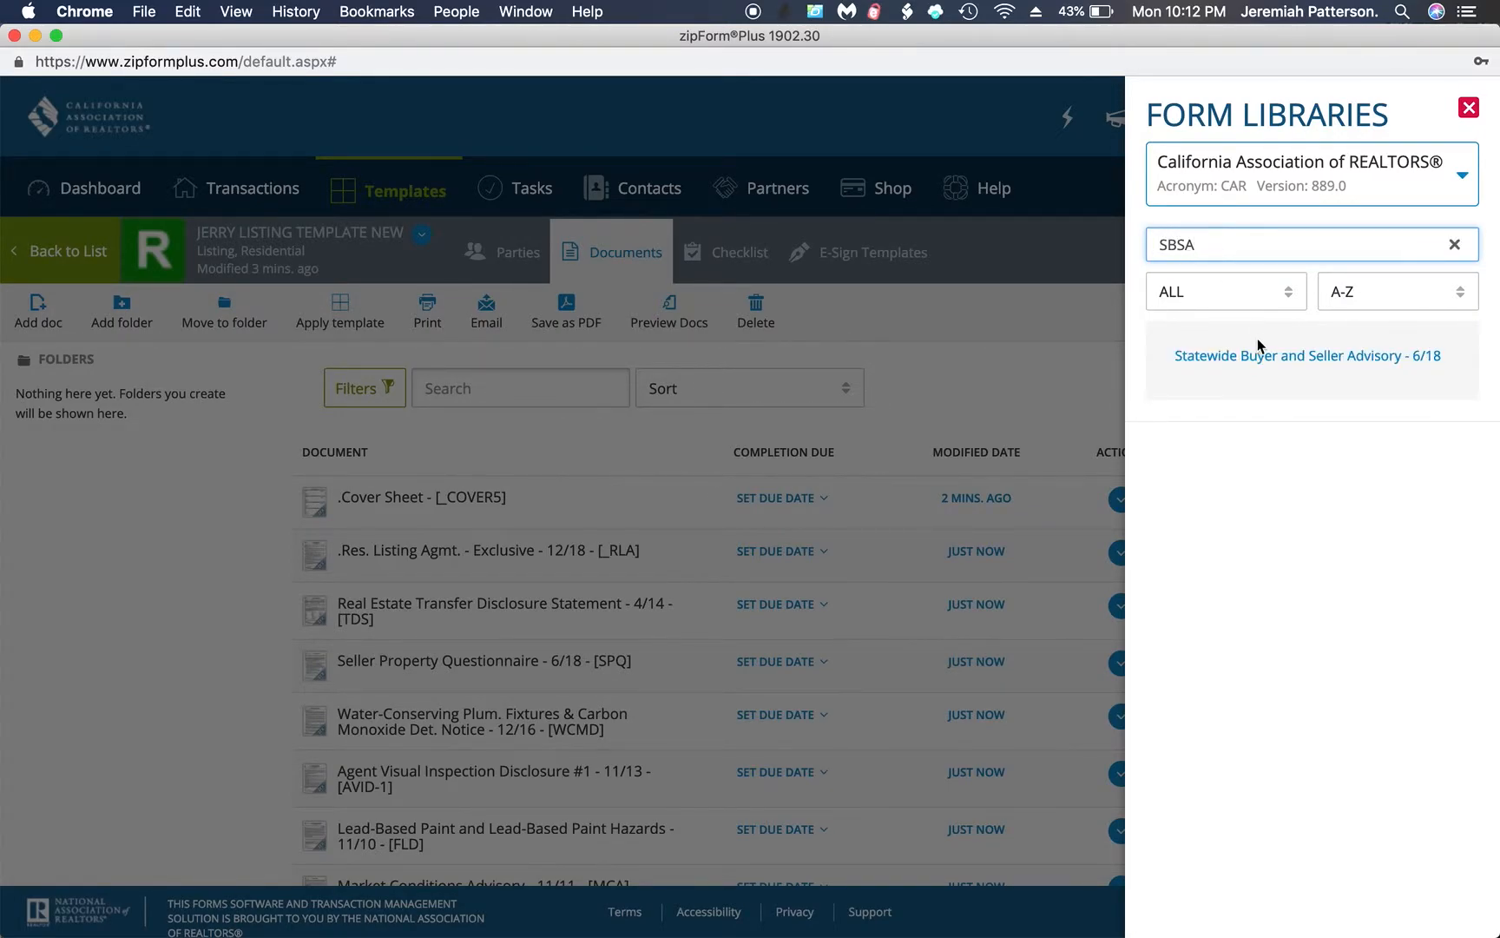
{"action": "left_click", "coordinate": [1263, 357]}
Search for Aff, add the Seller's Affidavit (1-Seller) of Nonforeign Status, and close the form library to check the document list
{"action": "left_click", "coordinate": [1208, 245]}
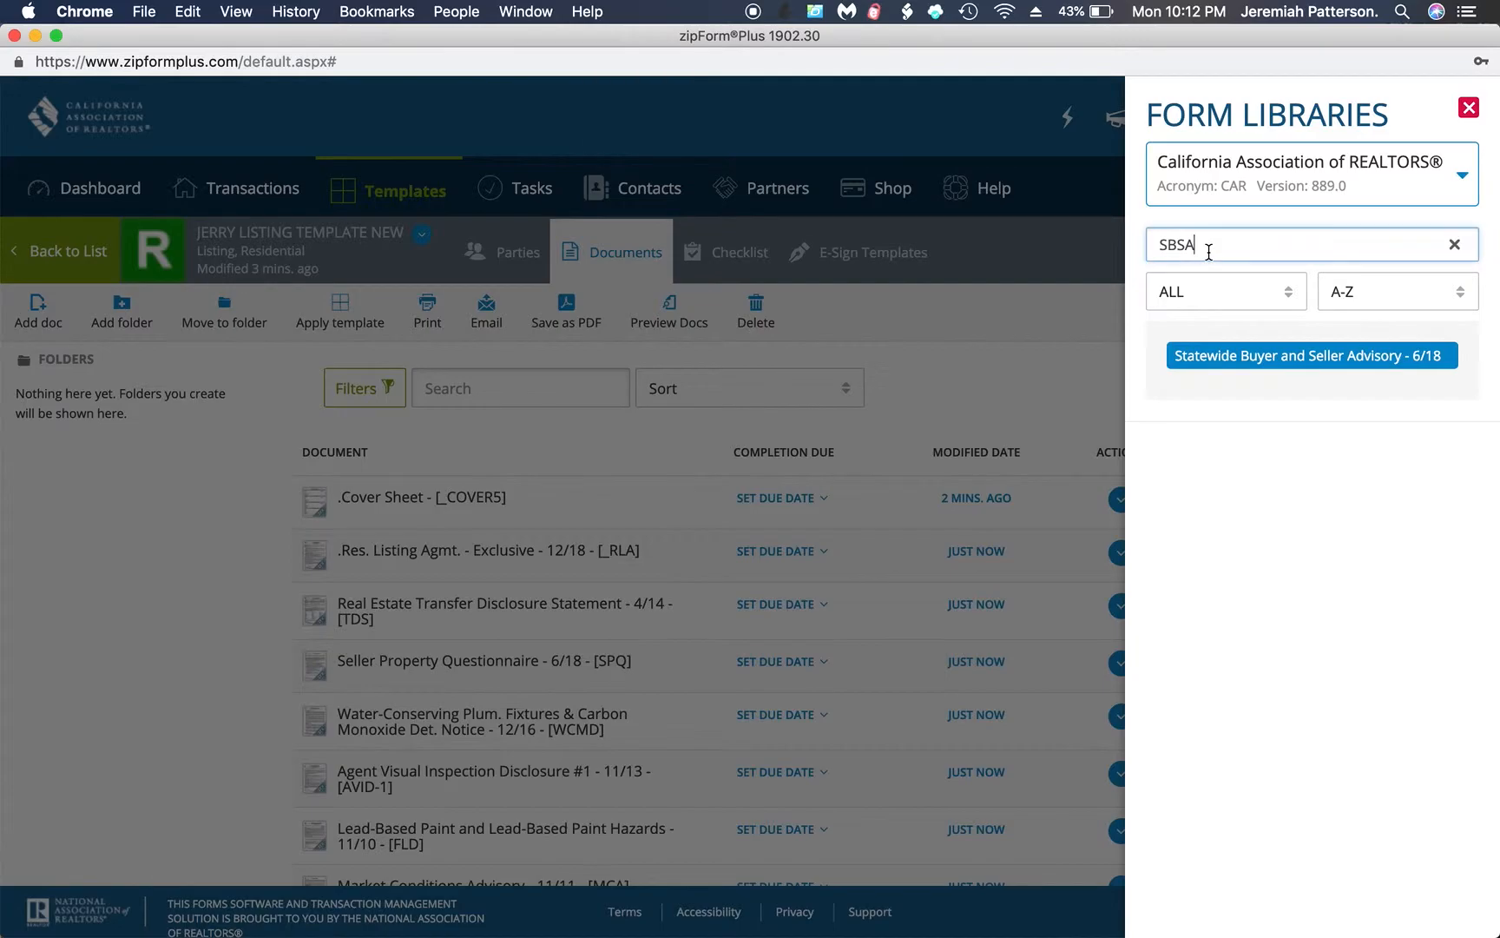
{"action": "key", "text": "BackSpace"}
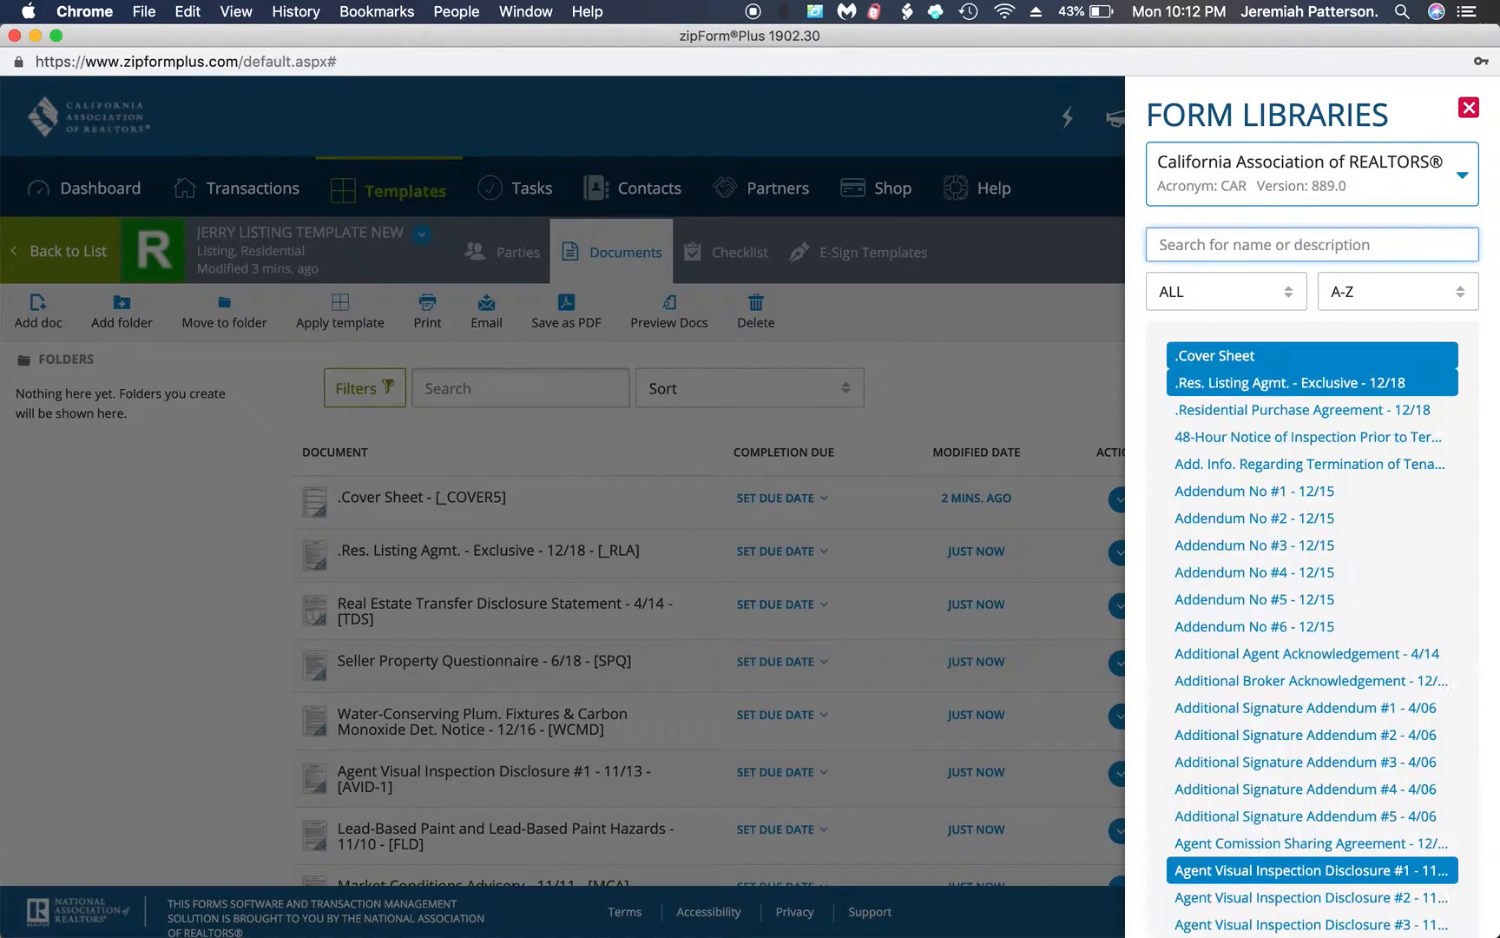
{"action": "type", "text": "Aff"}
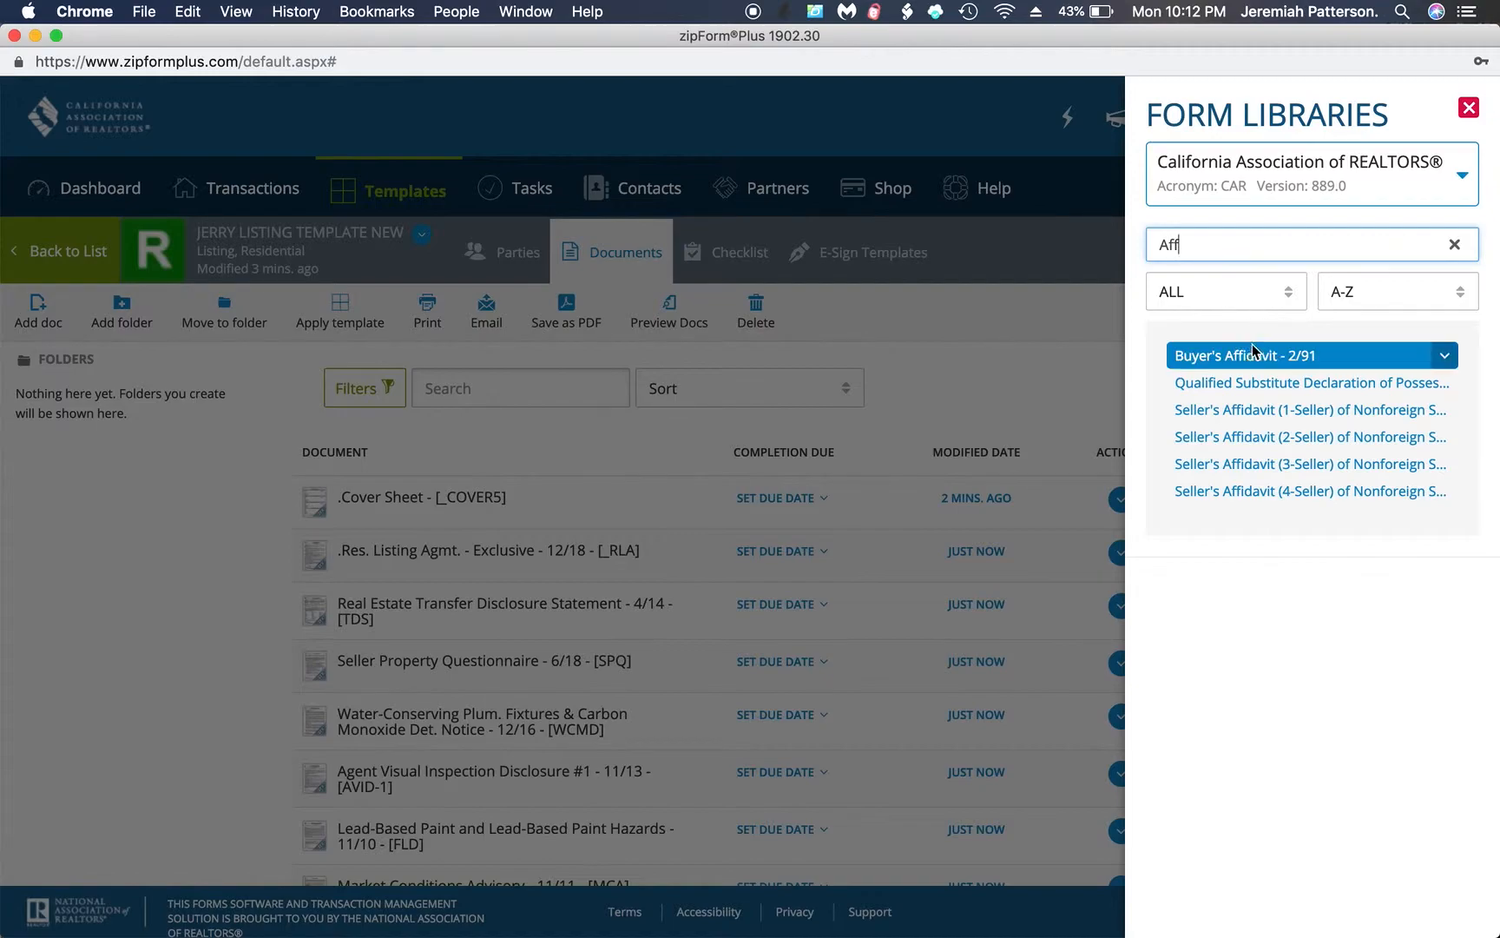
{"action": "left_click", "coordinate": [1246, 408]}
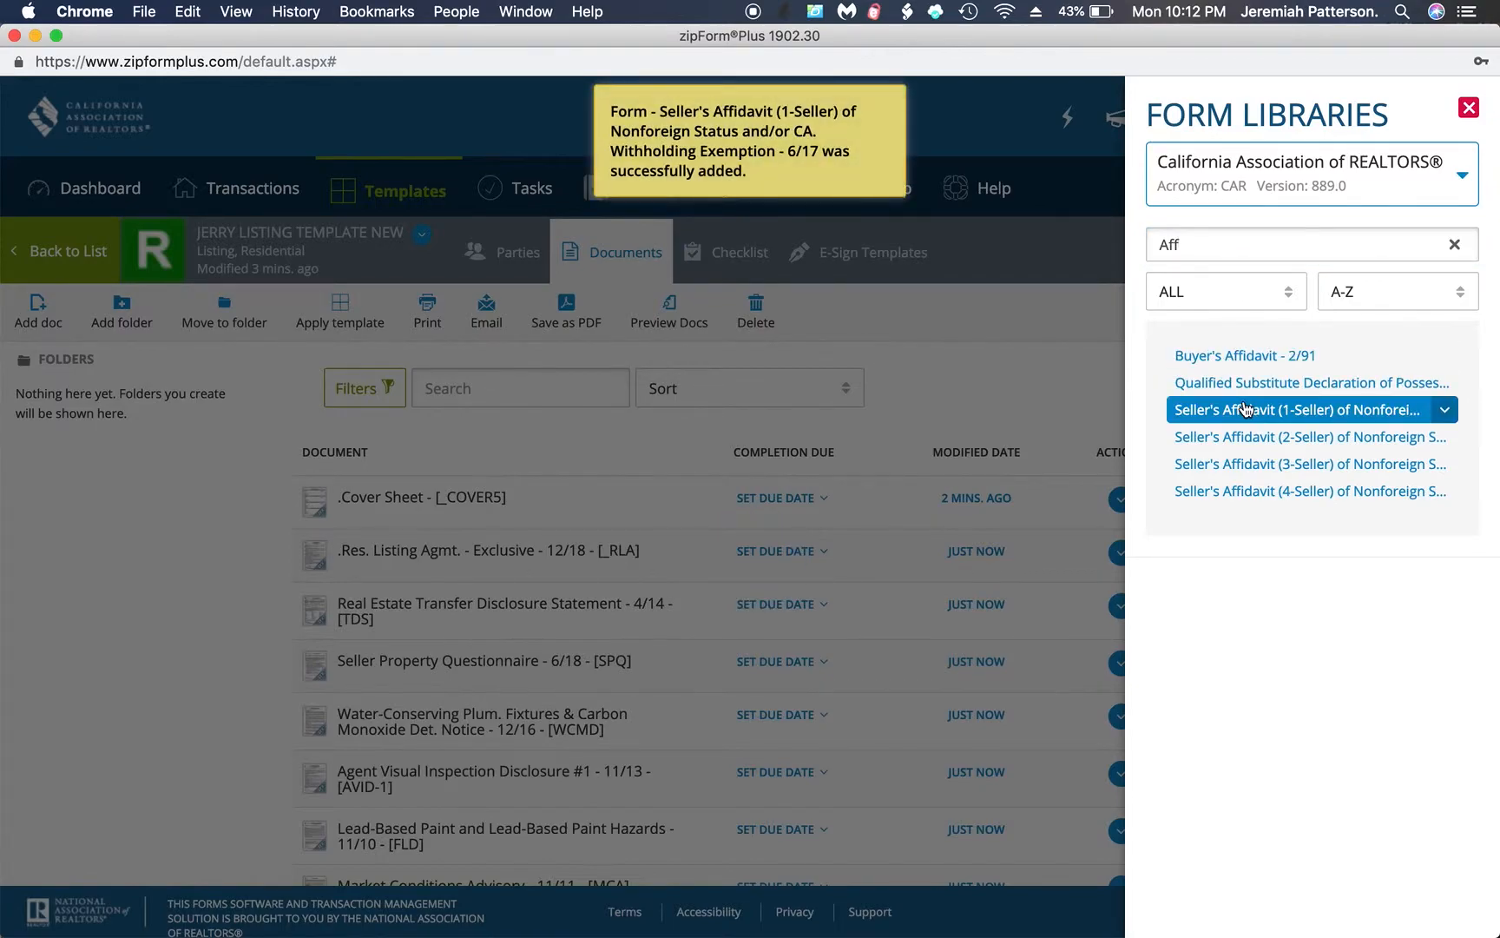
{"action": "double_click", "coordinate": [1220, 245]}
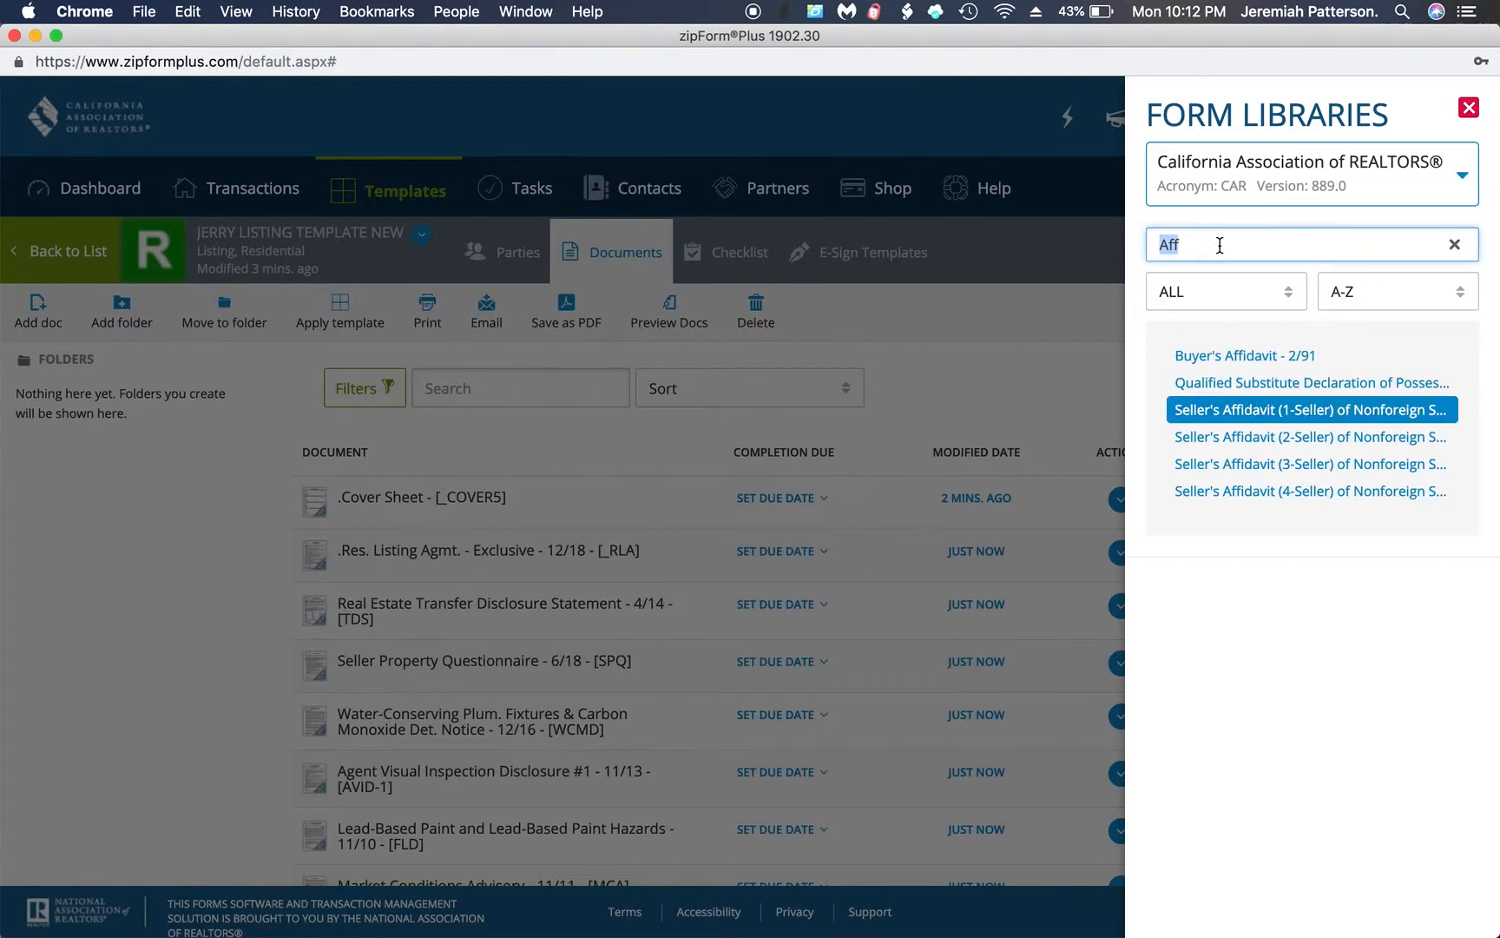
{"action": "key", "text": "BackSpace"}
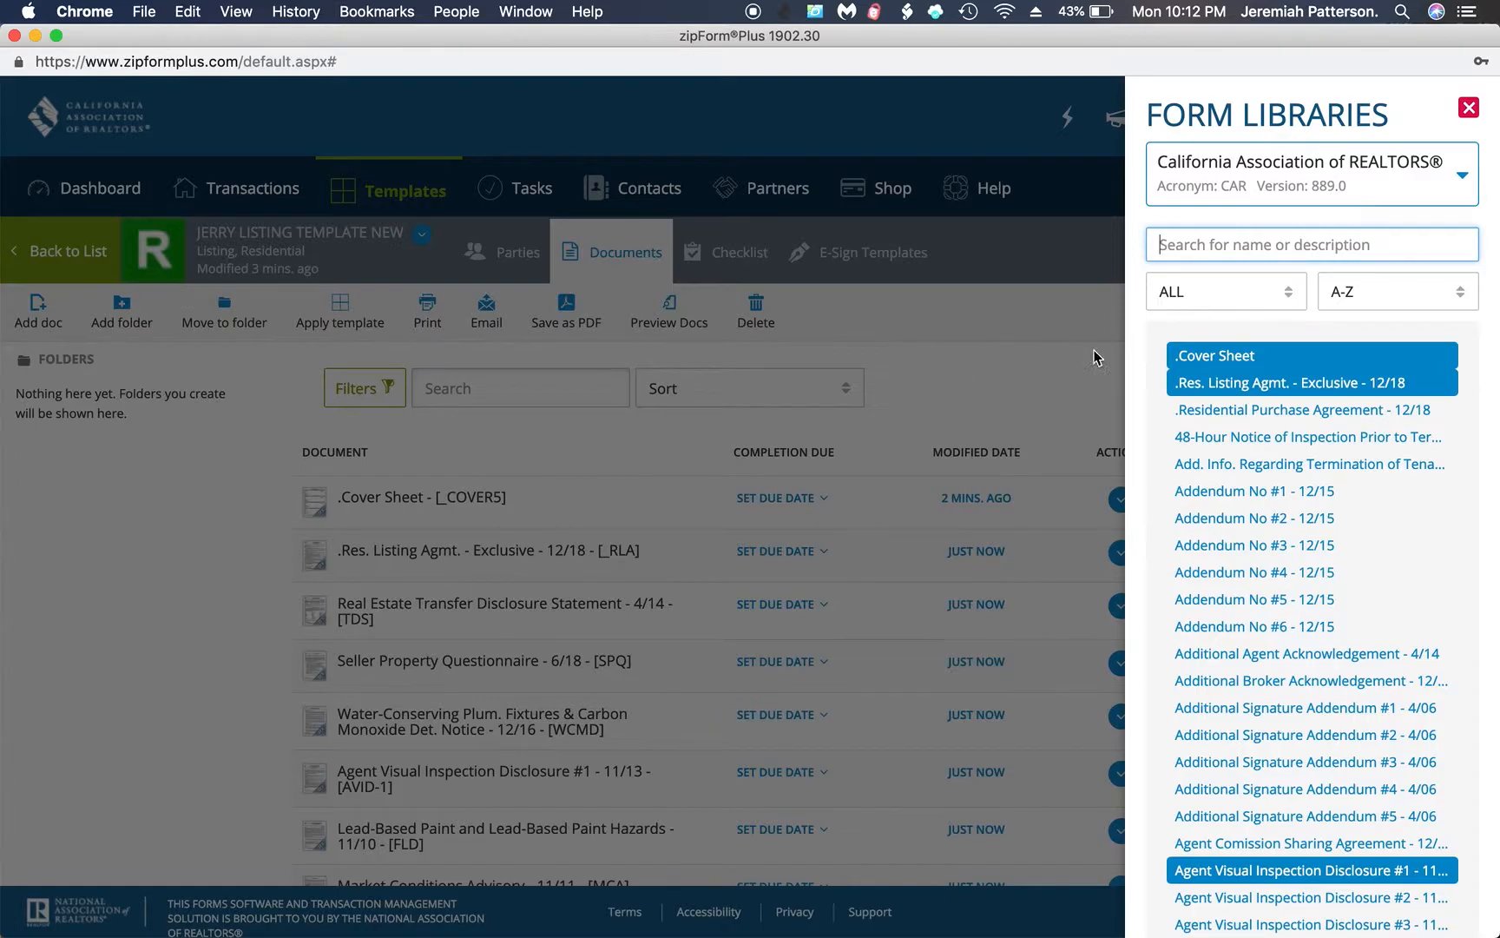
{"action": "left_click", "coordinate": [1467, 109]}
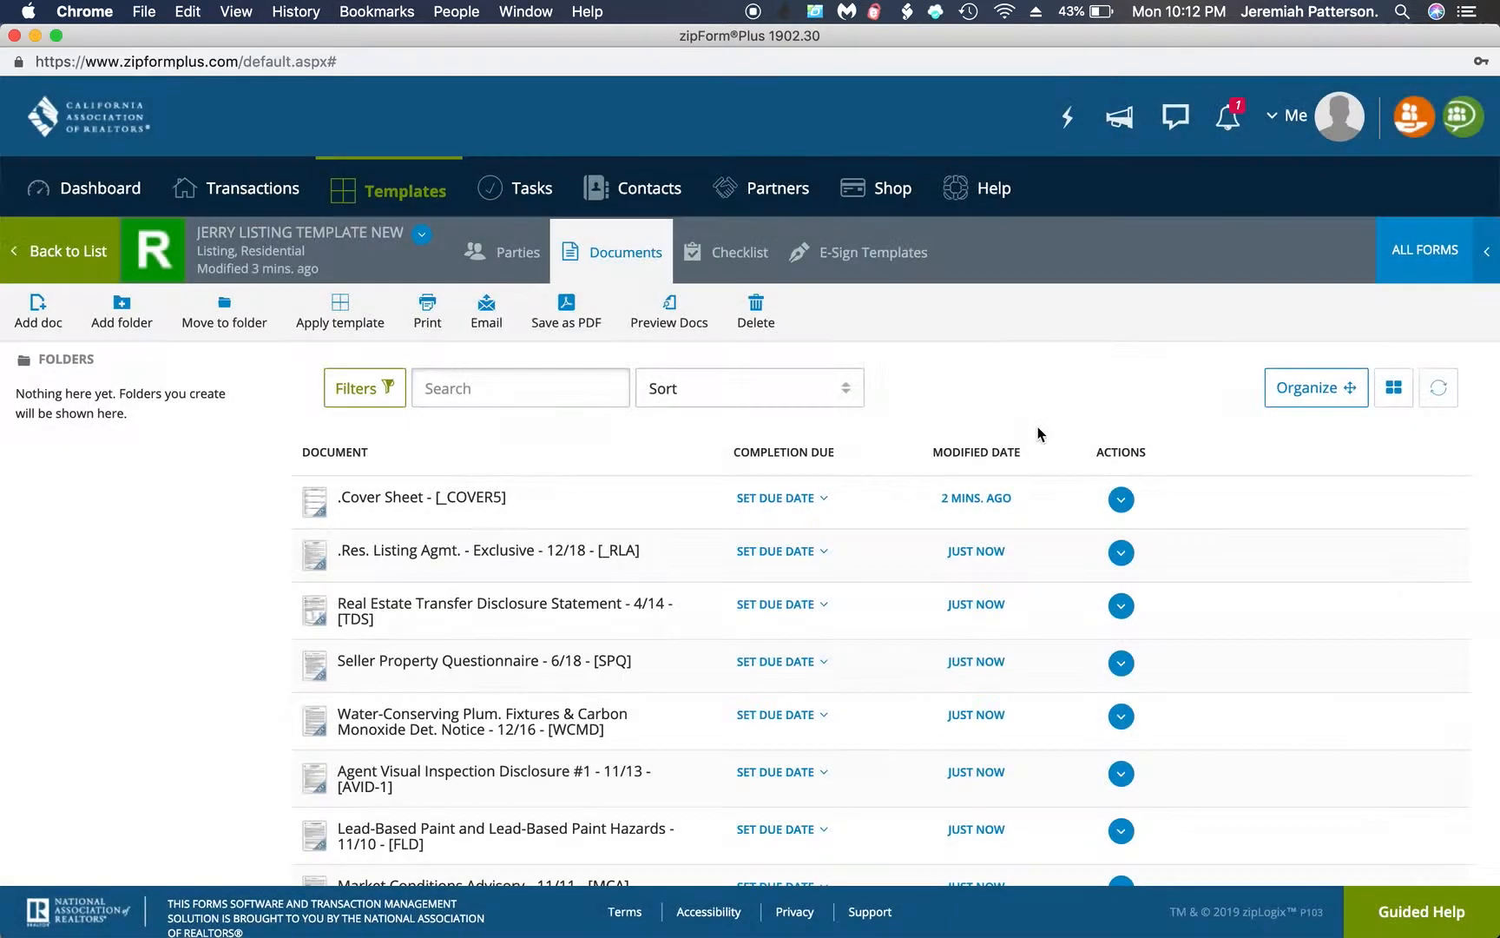
{"action": "scroll", "coordinate": [1026, 653], "scroll_direction": "down", "scroll_amount": 3}
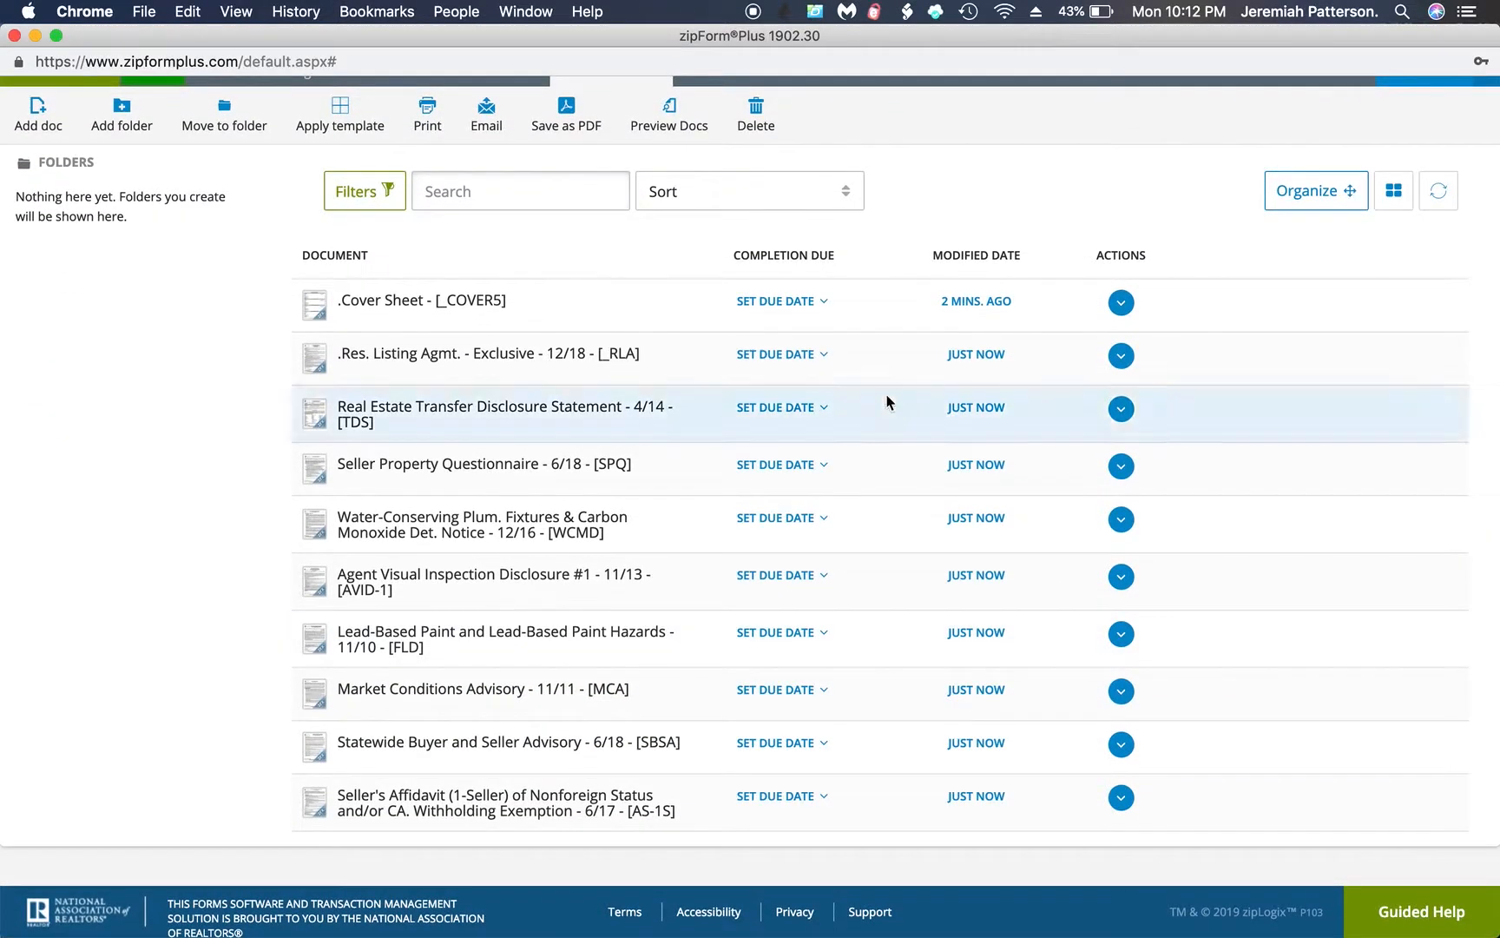
{"action": "scroll", "coordinate": [1166, 497], "scroll_direction": "up", "scroll_amount": 3}
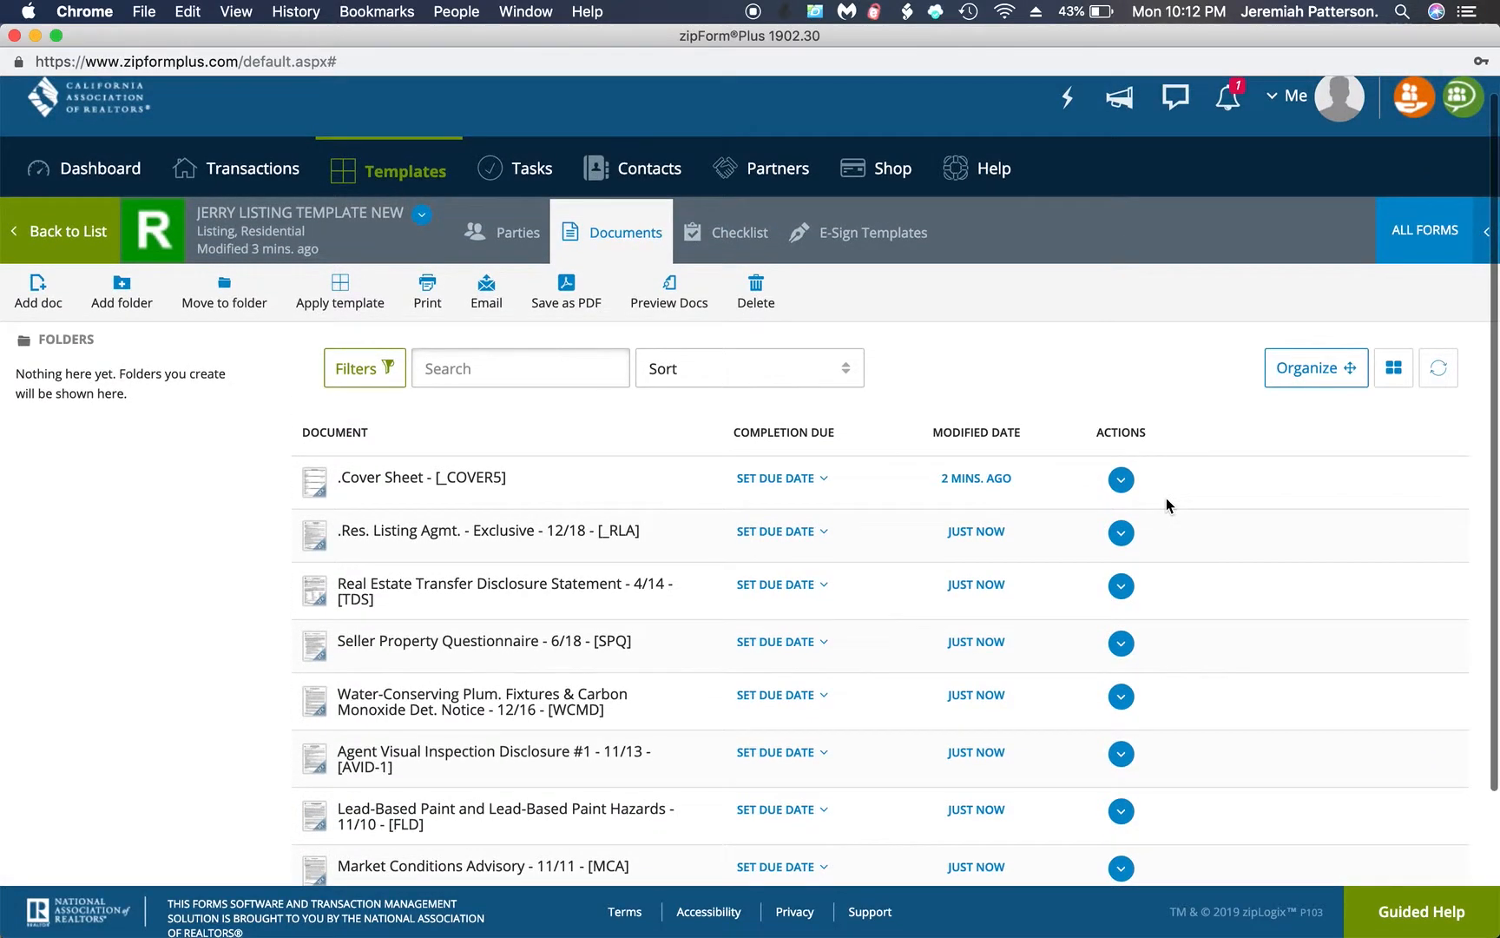
Leave the template, go to the transactions list and start a new listing transaction
{"action": "left_click", "coordinate": [69, 231]}
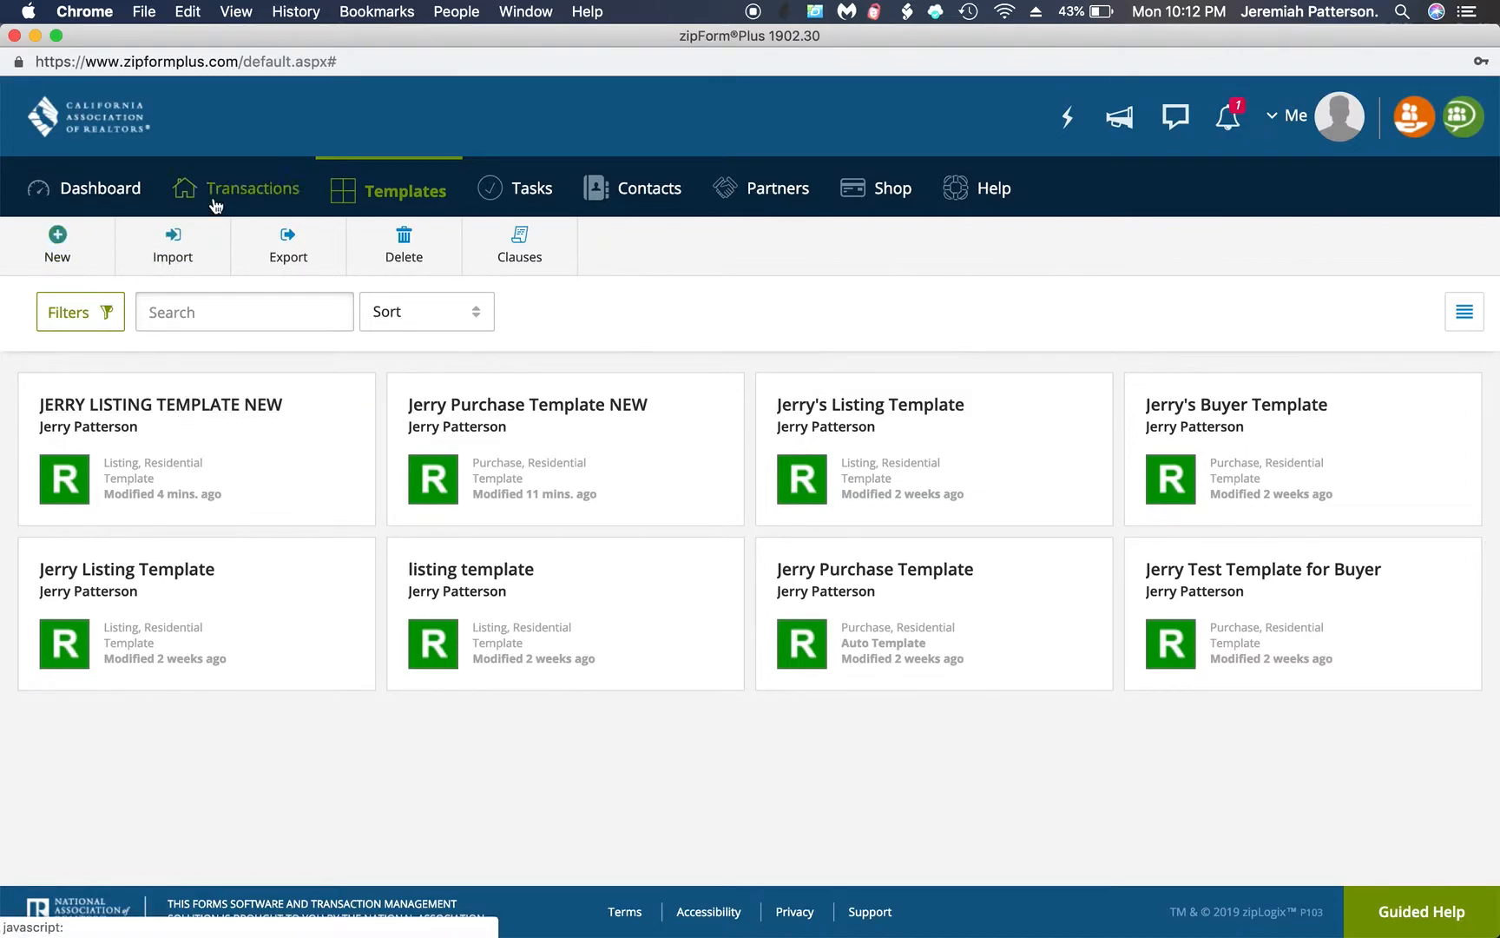
{"action": "left_click", "coordinate": [230, 204]}
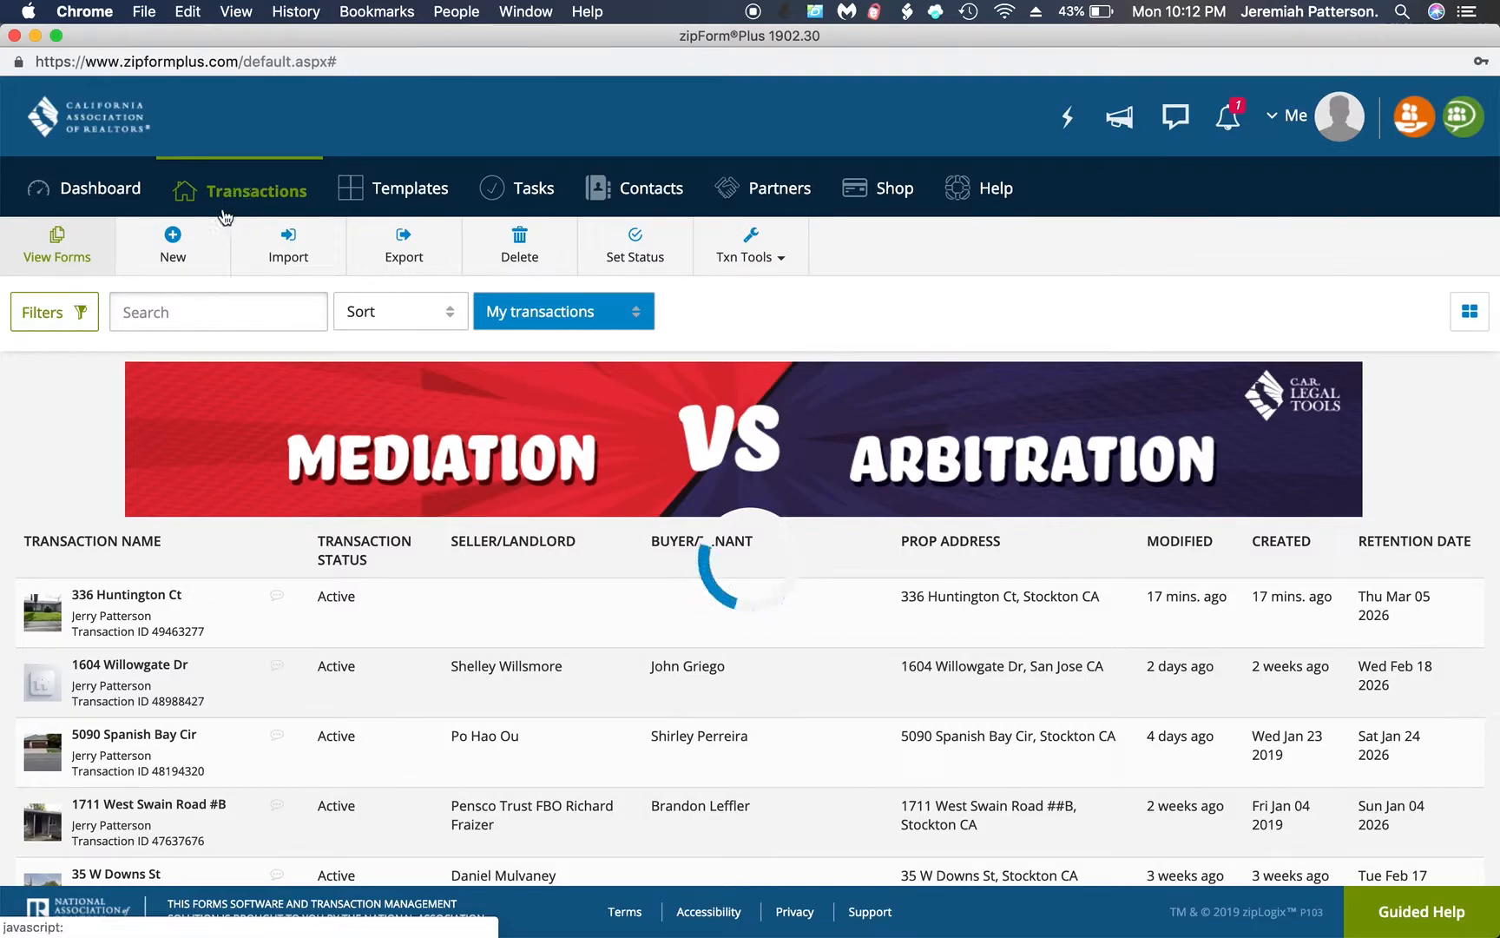
{"action": "left_click", "coordinate": [171, 243]}
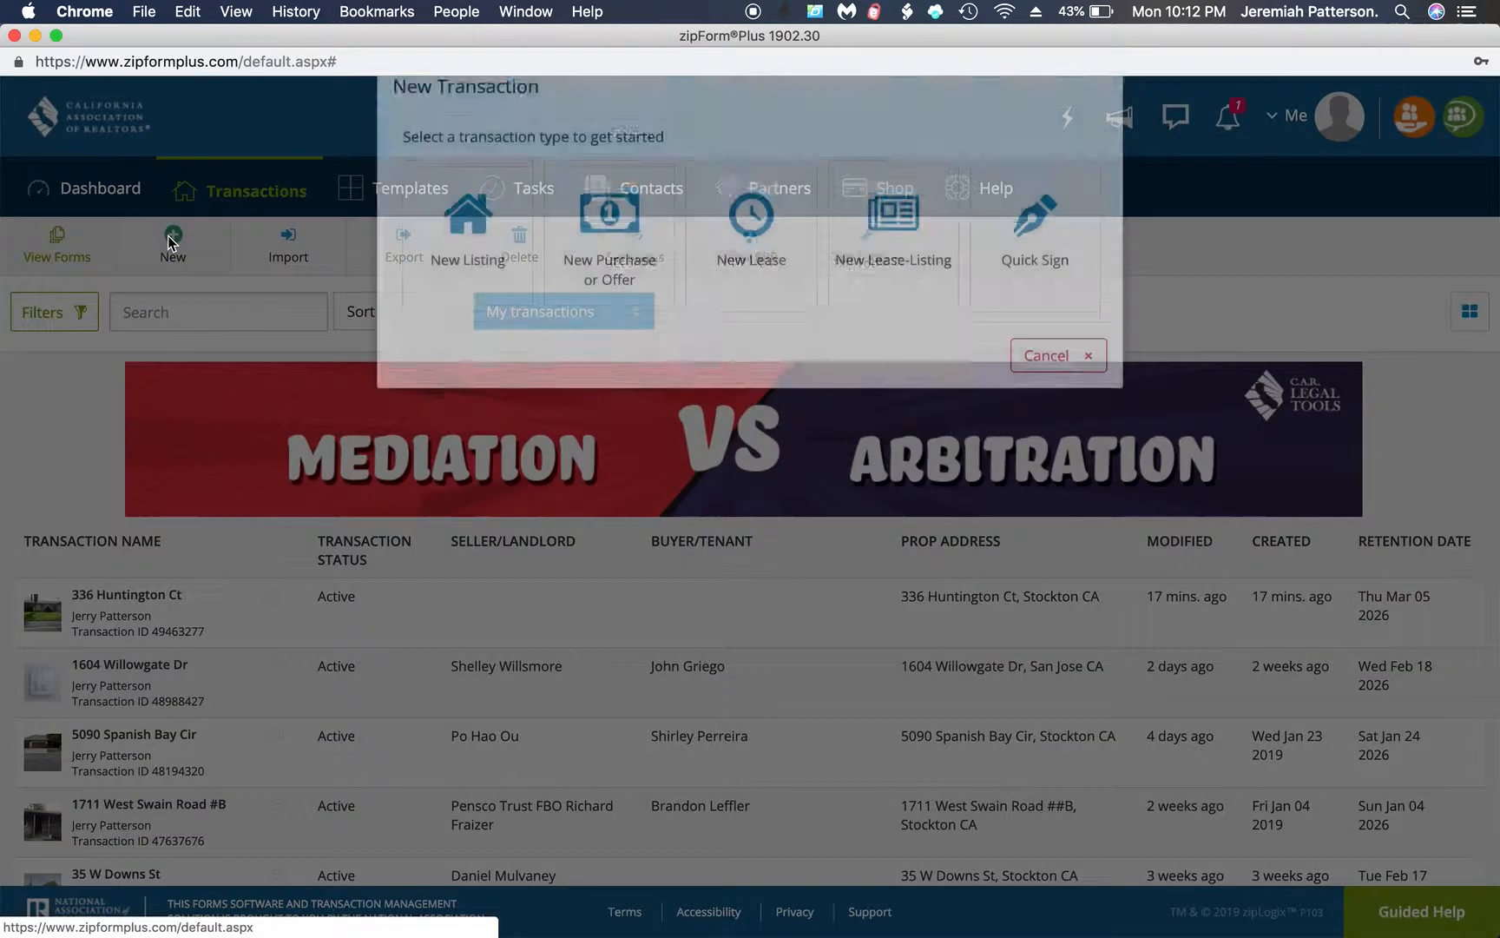
{"action": "left_click", "coordinate": [447, 284]}
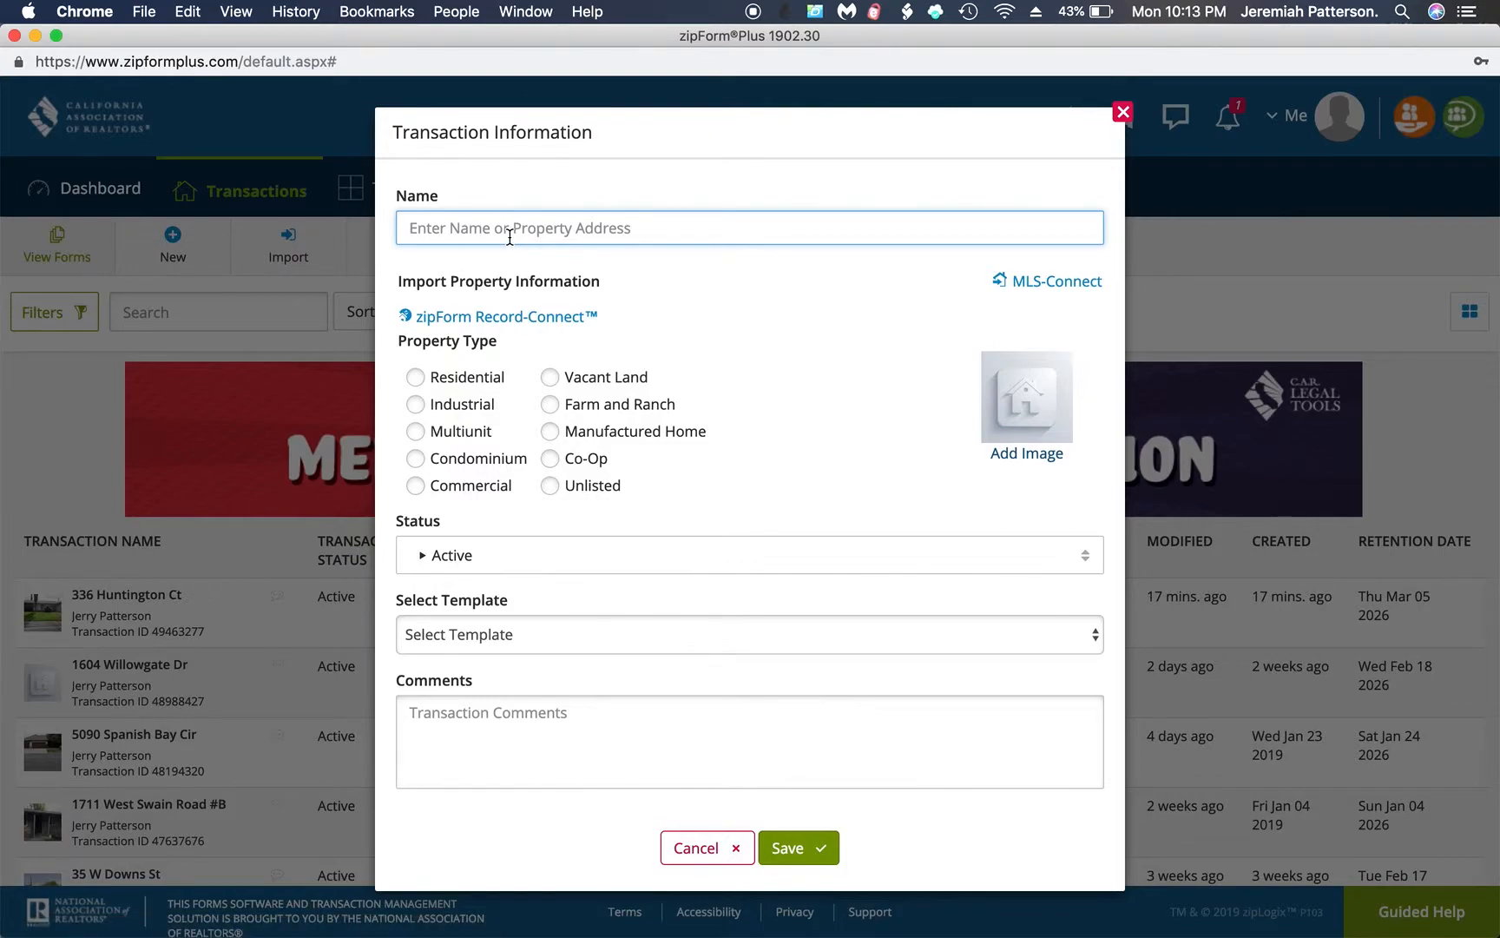
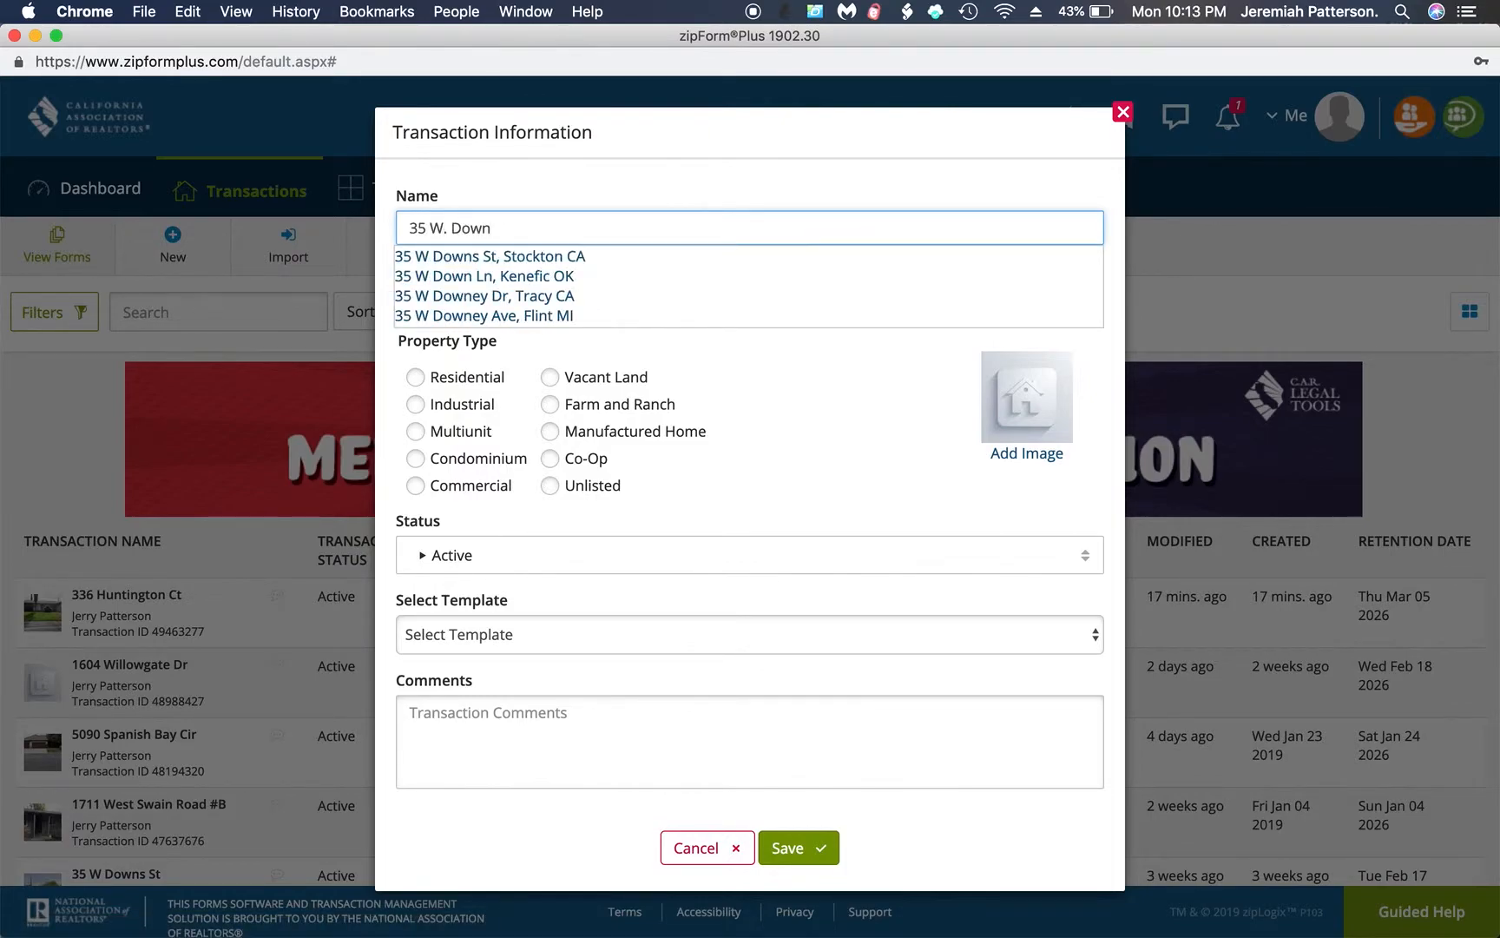
Enter the Stockton property's street address as the name, set Residential, choose the personal listing template ending in NEW, and save the transaction
{"action": "left_click", "coordinate": [531, 256]}
{"action": "left_click", "coordinate": [413, 379]}
{"action": "left_click", "coordinate": [552, 632]}
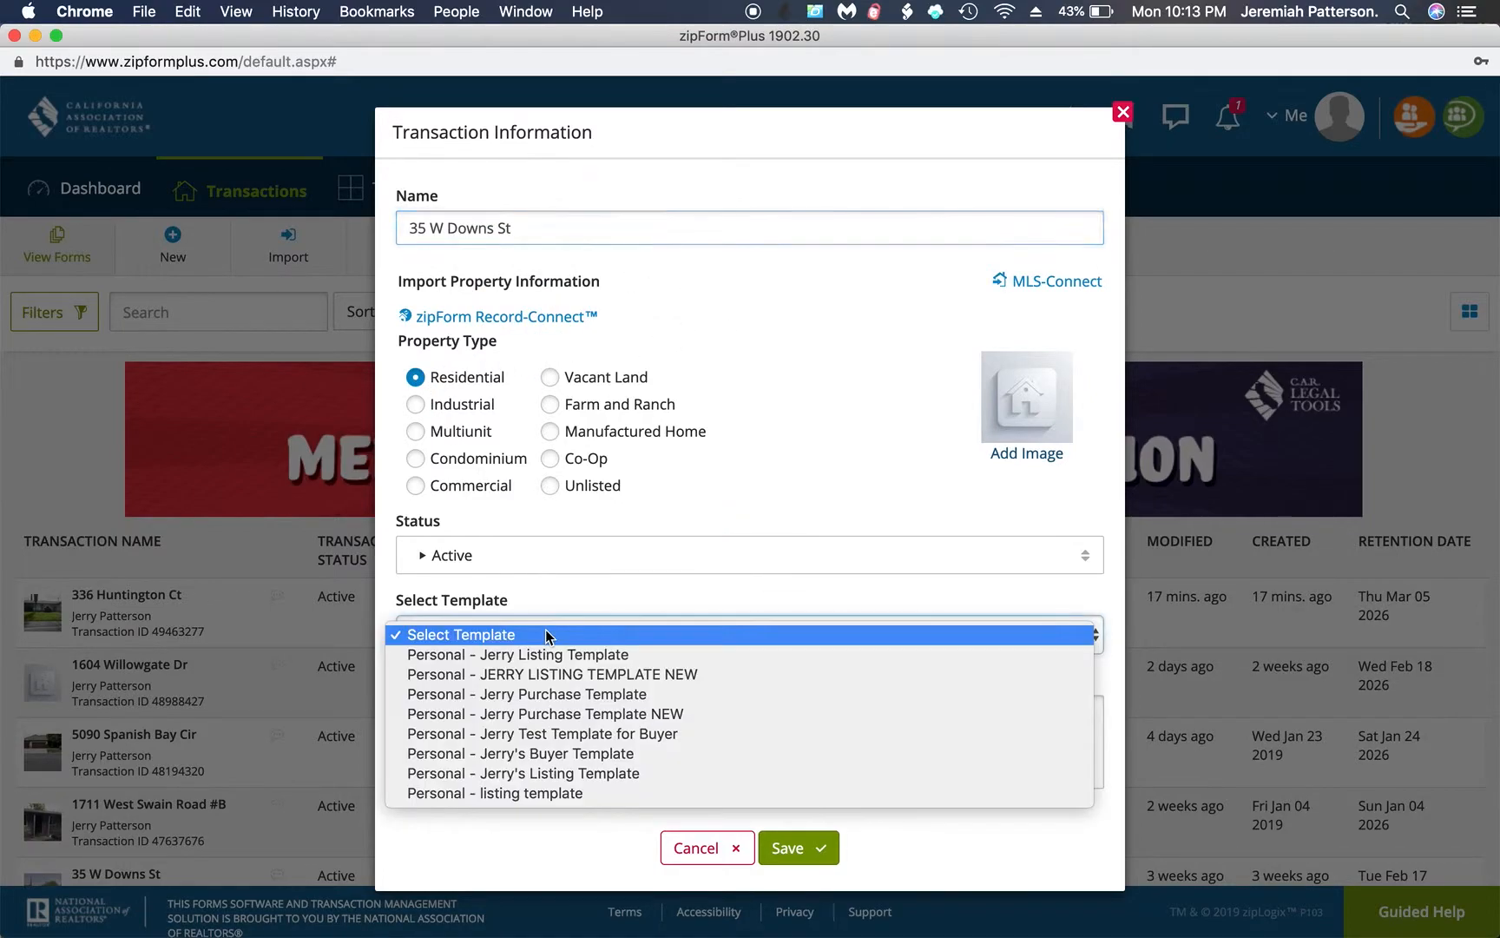
{"action": "left_click", "coordinate": [548, 675]}
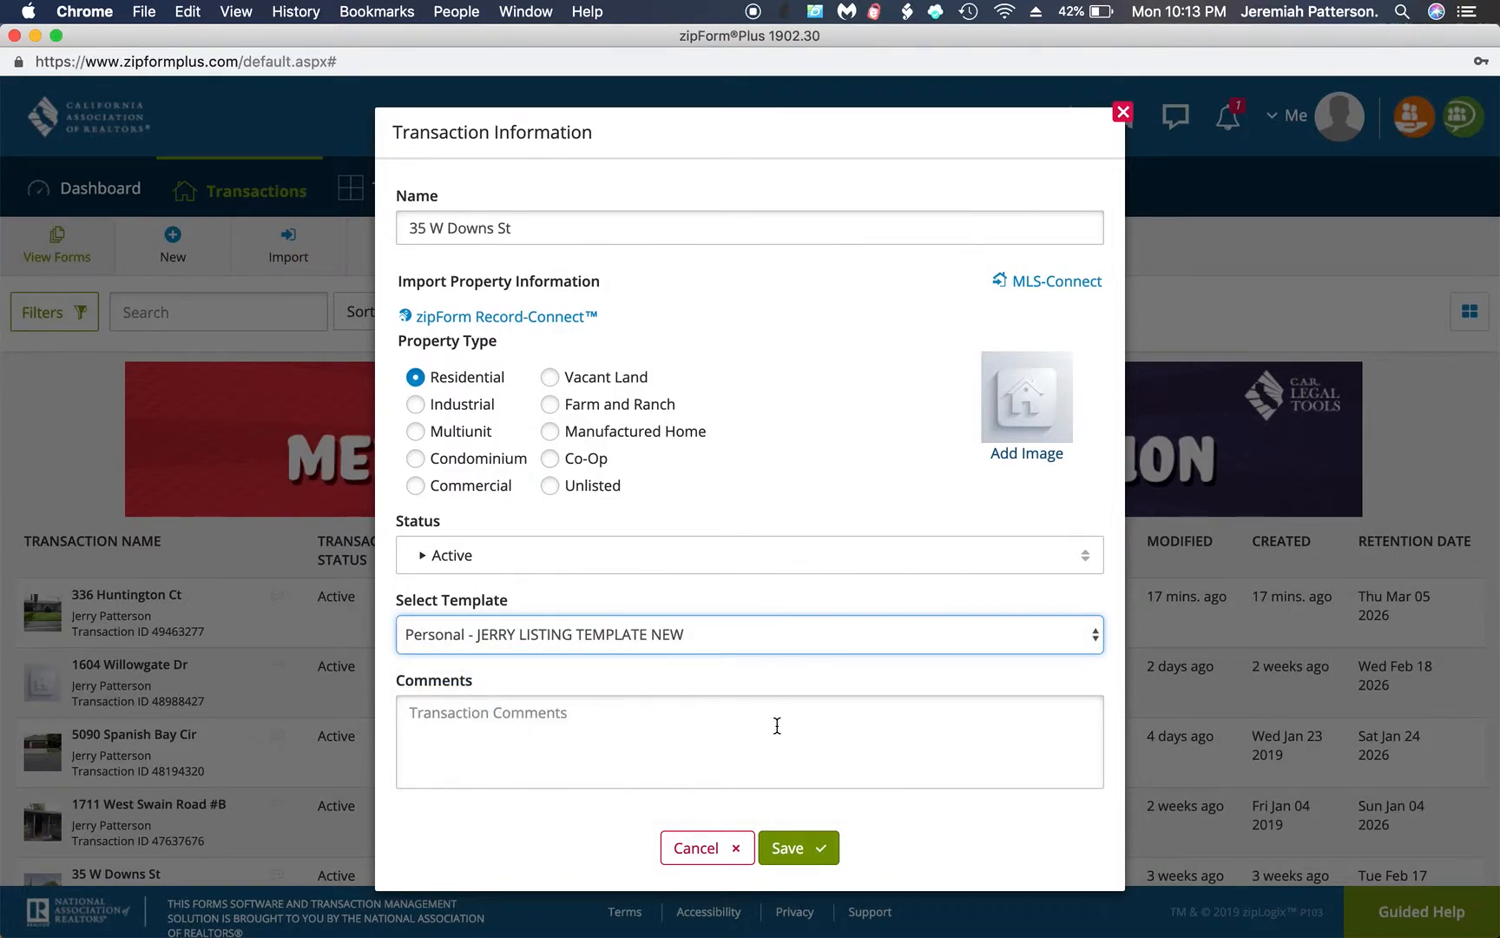
{"action": "left_click", "coordinate": [787, 846]}
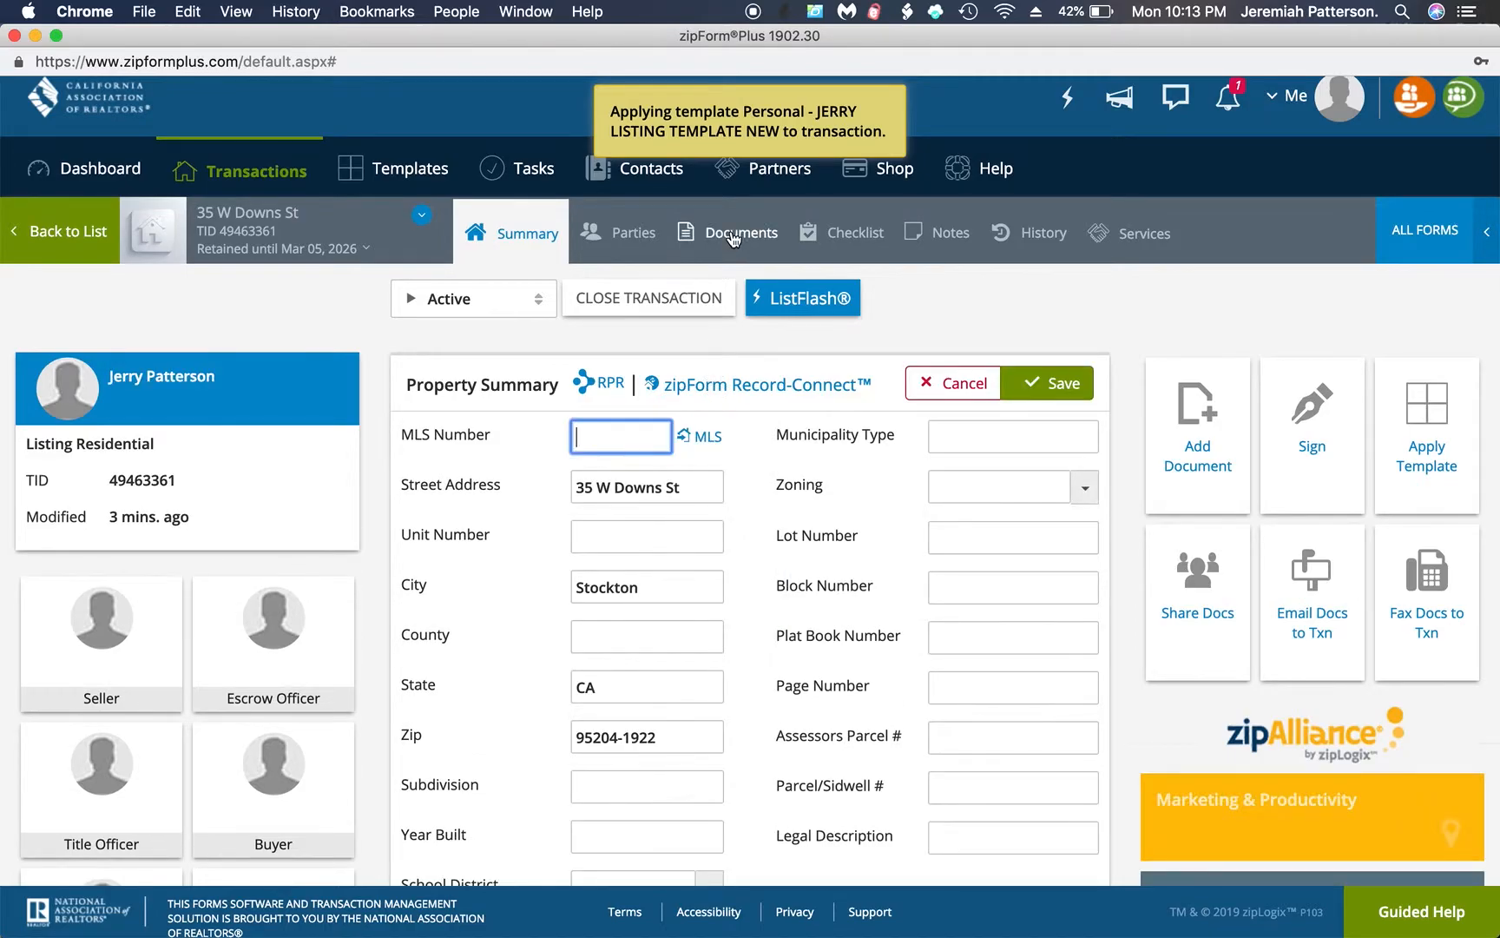
Open the Cover Sheet from the transaction's documents and fill in the seller's full name and e-mail under Seller/Landlord One Information
{"action": "left_click", "coordinate": [740, 248]}
{"action": "left_click", "coordinate": [420, 512]}
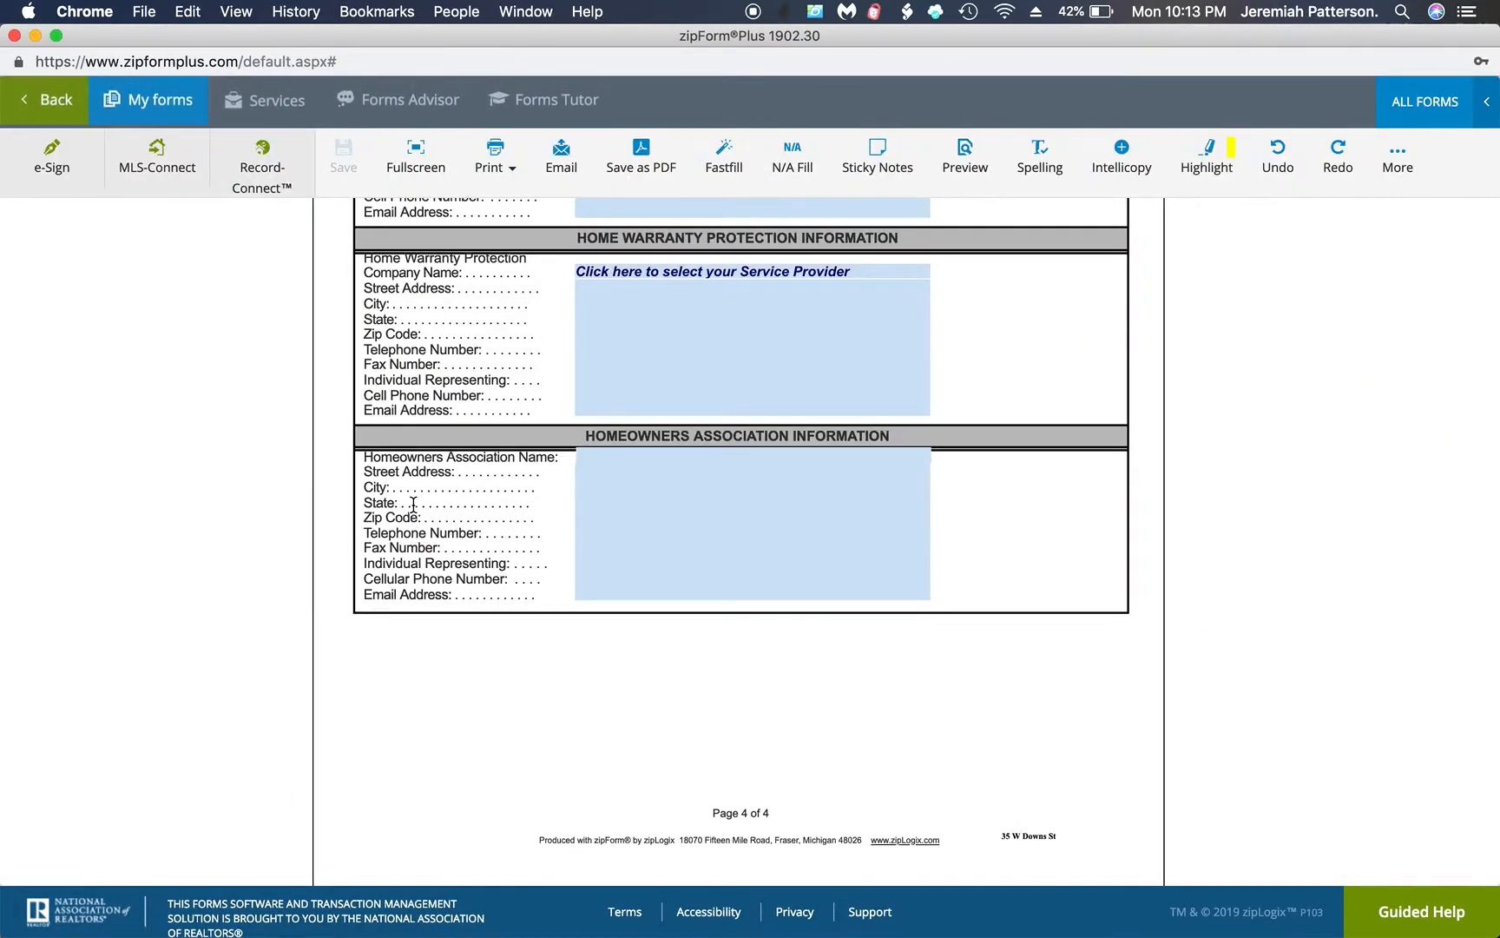
{"action": "scroll", "coordinate": [700, 400], "scroll_direction": "down", "scroll_amount": 5}
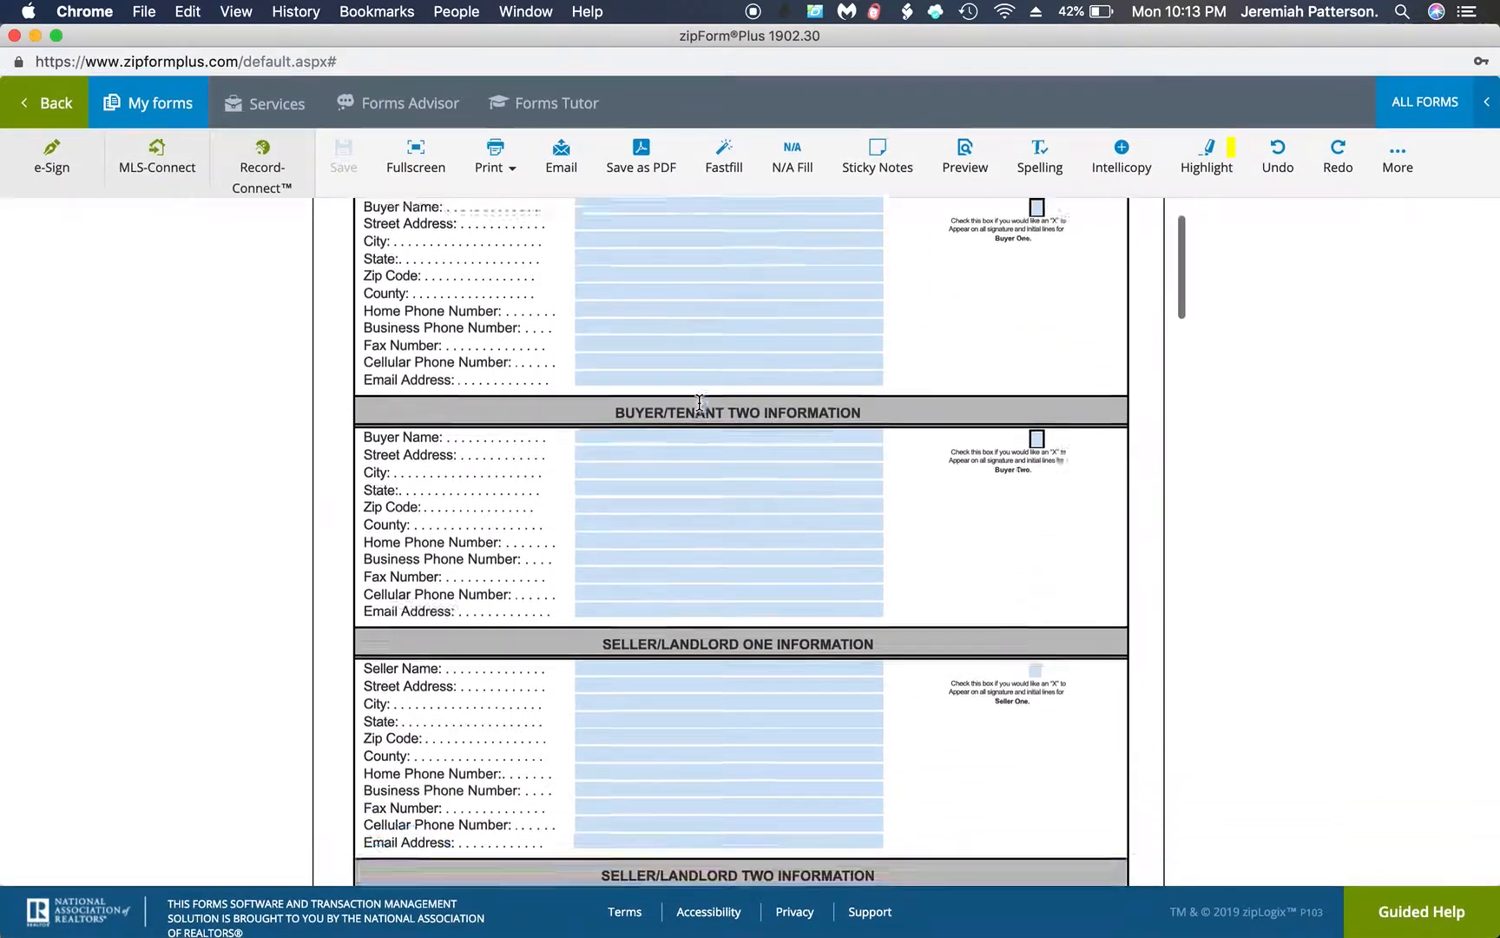
{"action": "left_click", "coordinate": [598, 510]}
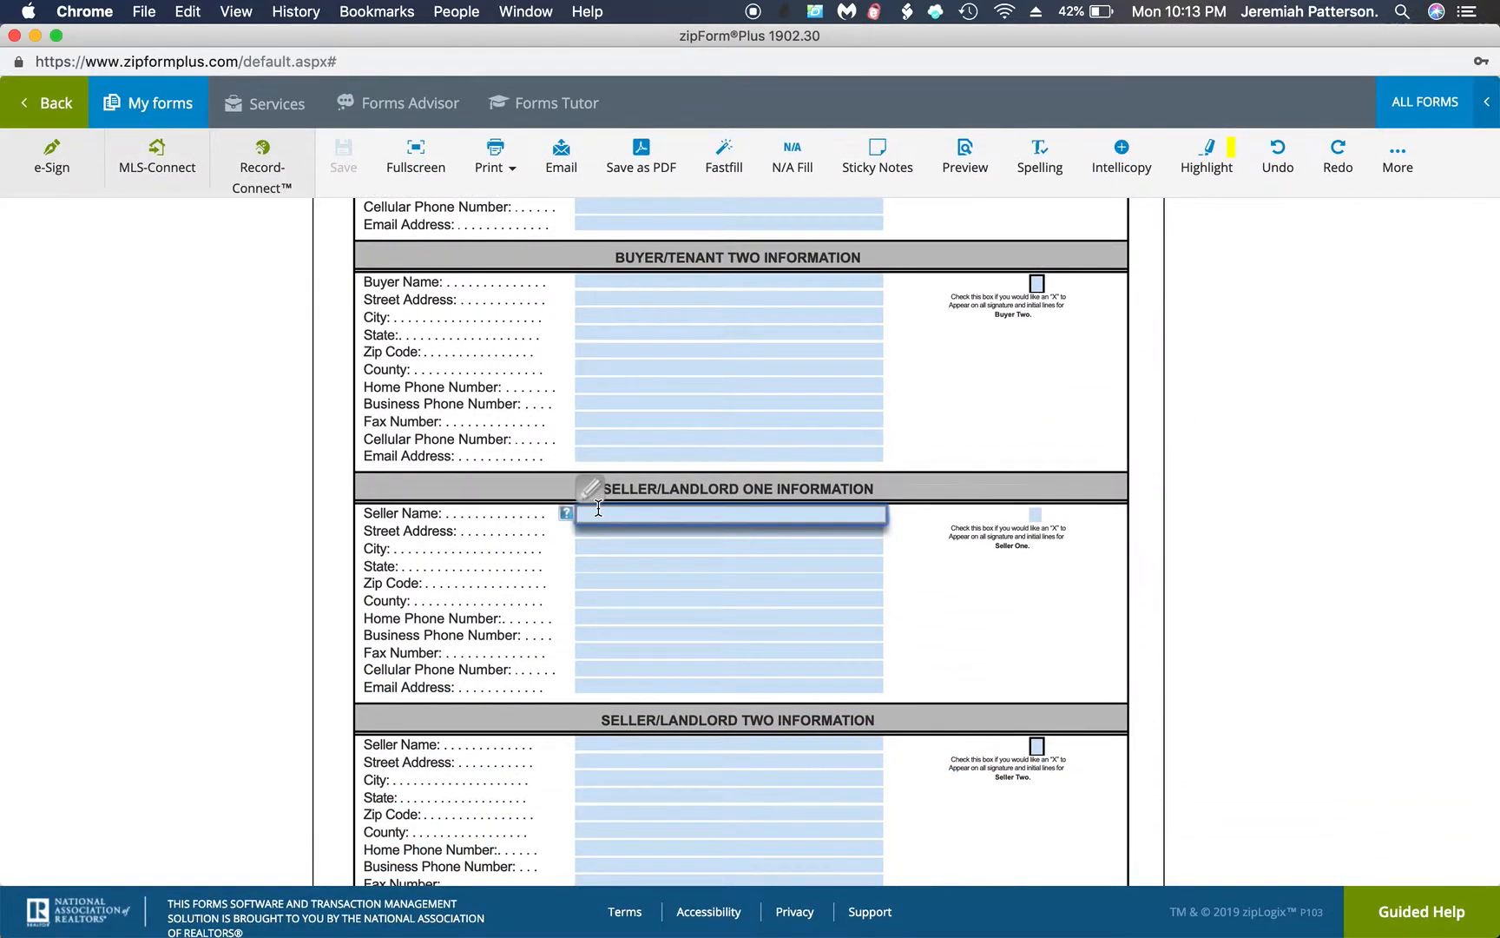
{"action": "left_click", "coordinate": [611, 687]}
Review the Cover Sheet's property, escrow and seller's broker information, then save the form
{"action": "scroll", "coordinate": [658, 507], "scroll_direction": "down", "scroll_amount": 5}
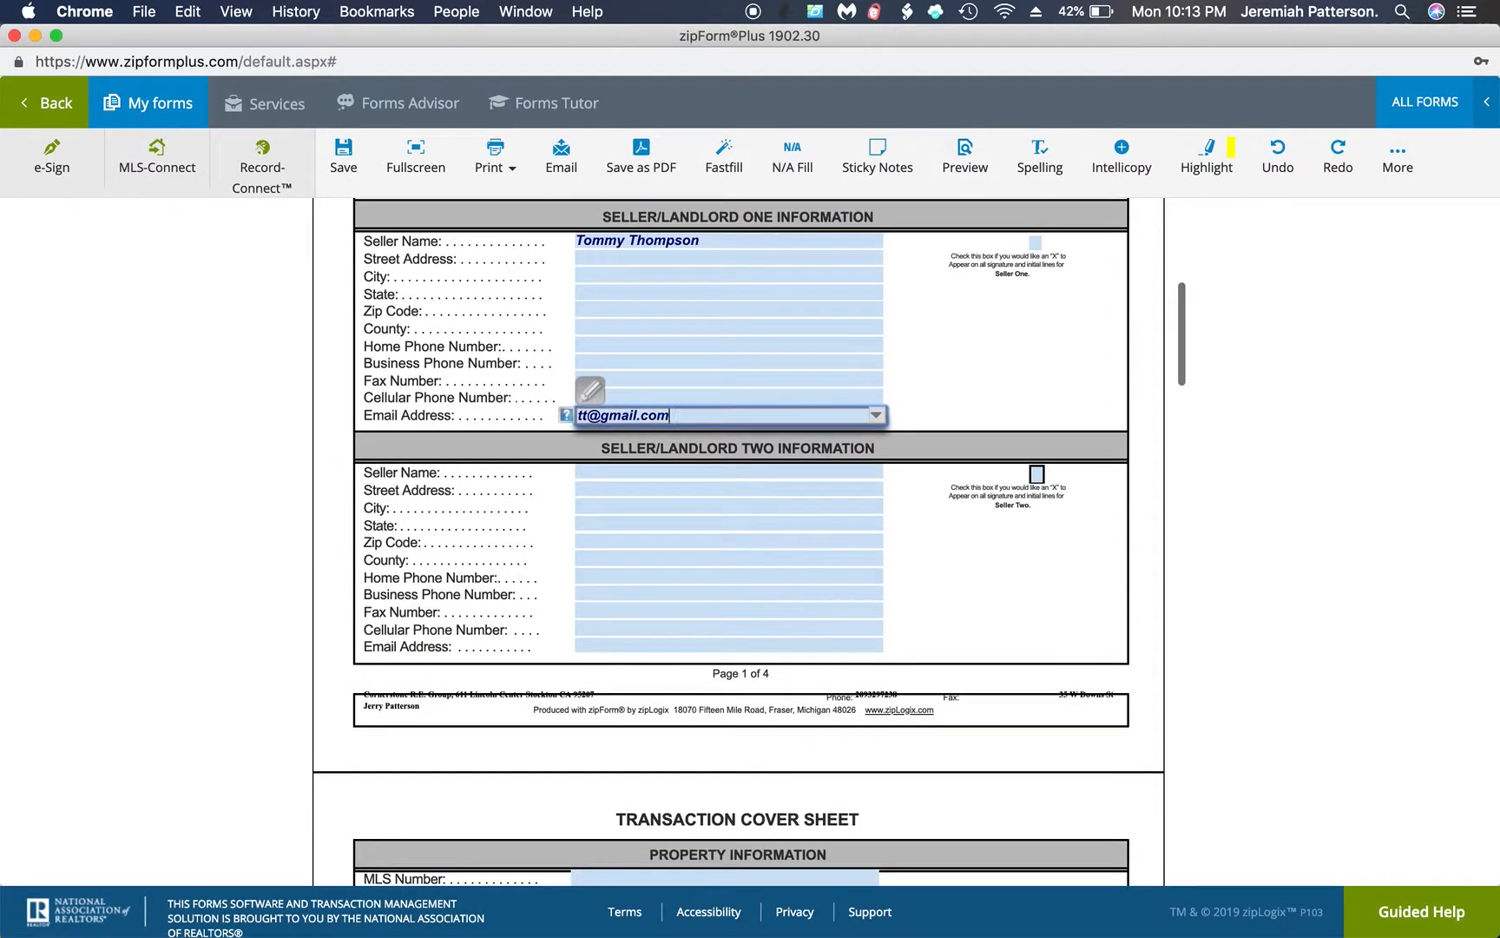
{"action": "scroll", "coordinate": [646, 544], "scroll_direction": "down", "scroll_amount": 6}
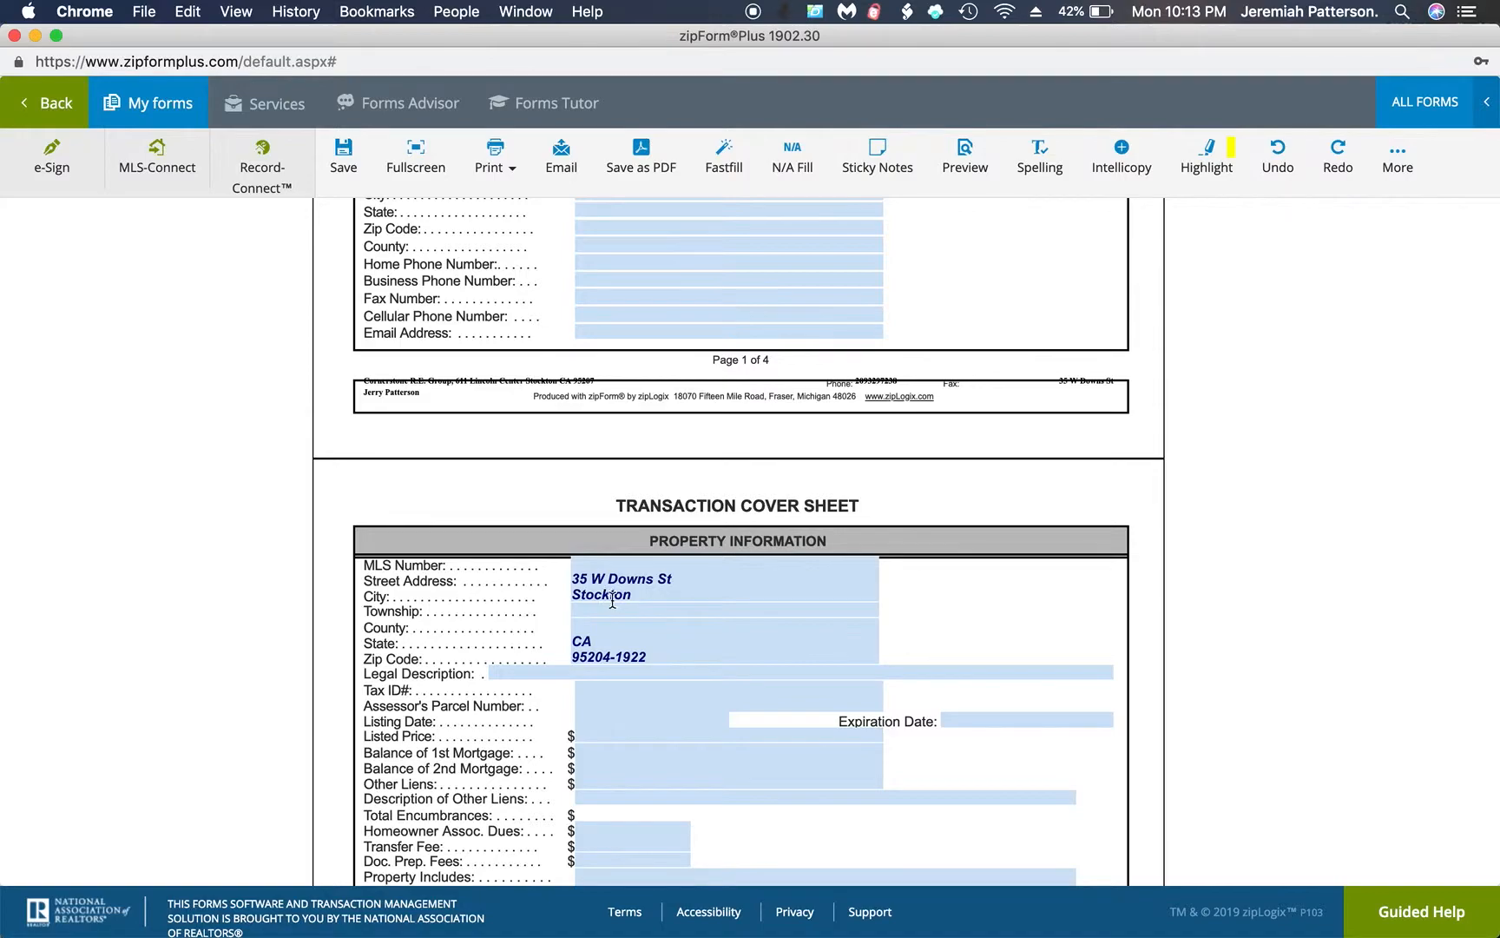
{"action": "left_click", "coordinate": [590, 703]}
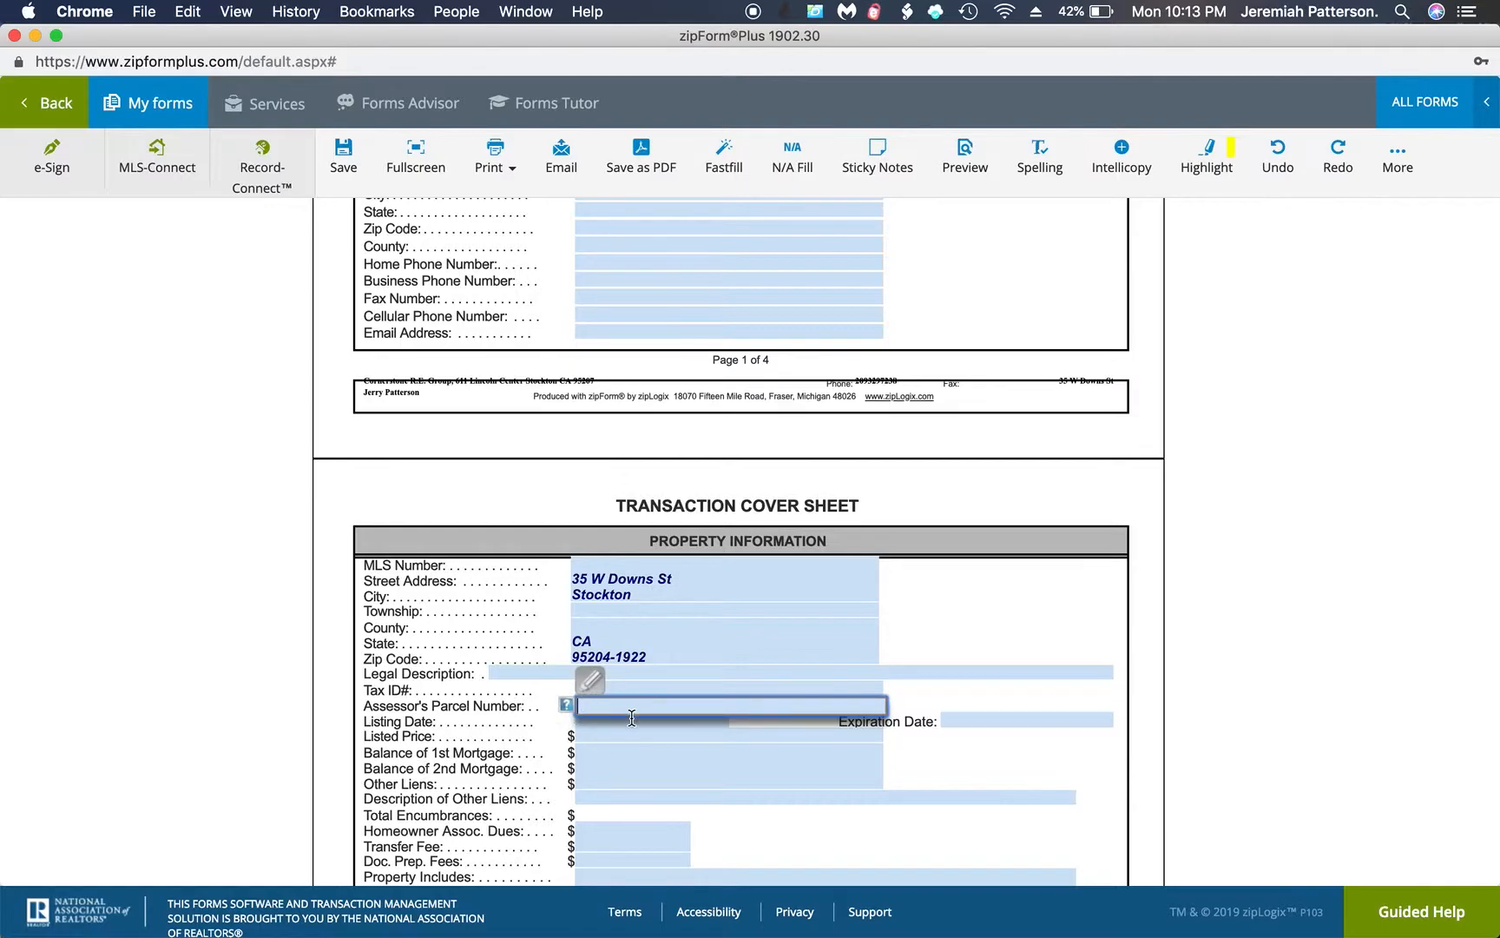
{"action": "scroll", "coordinate": [629, 722], "scroll_direction": "down", "scroll_amount": 5}
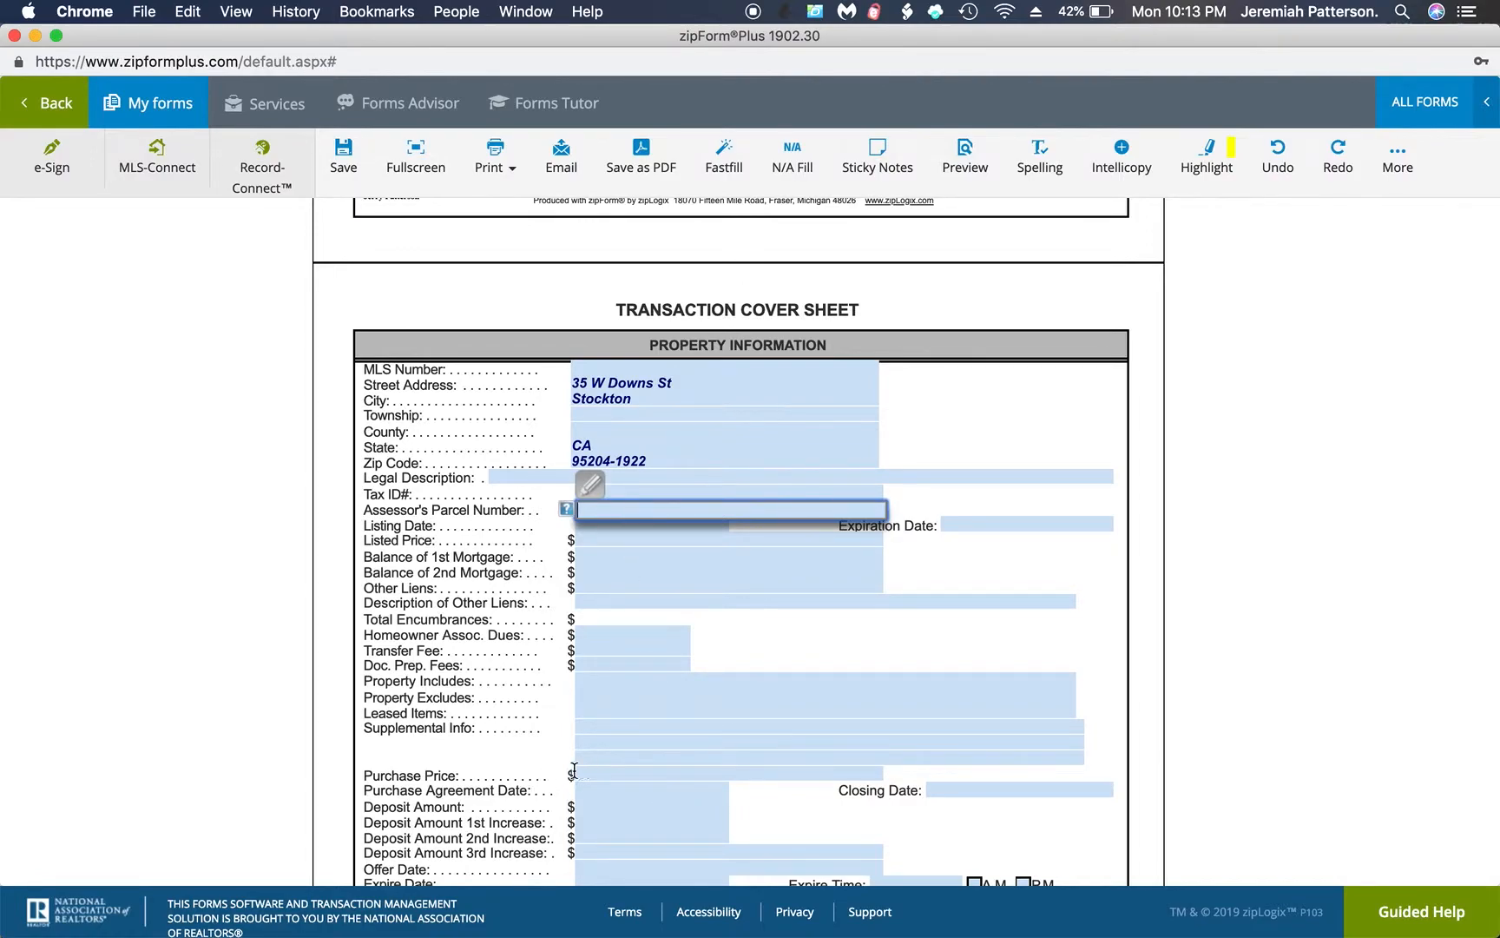
{"action": "scroll", "coordinate": [562, 777], "scroll_direction": "down", "scroll_amount": 6}
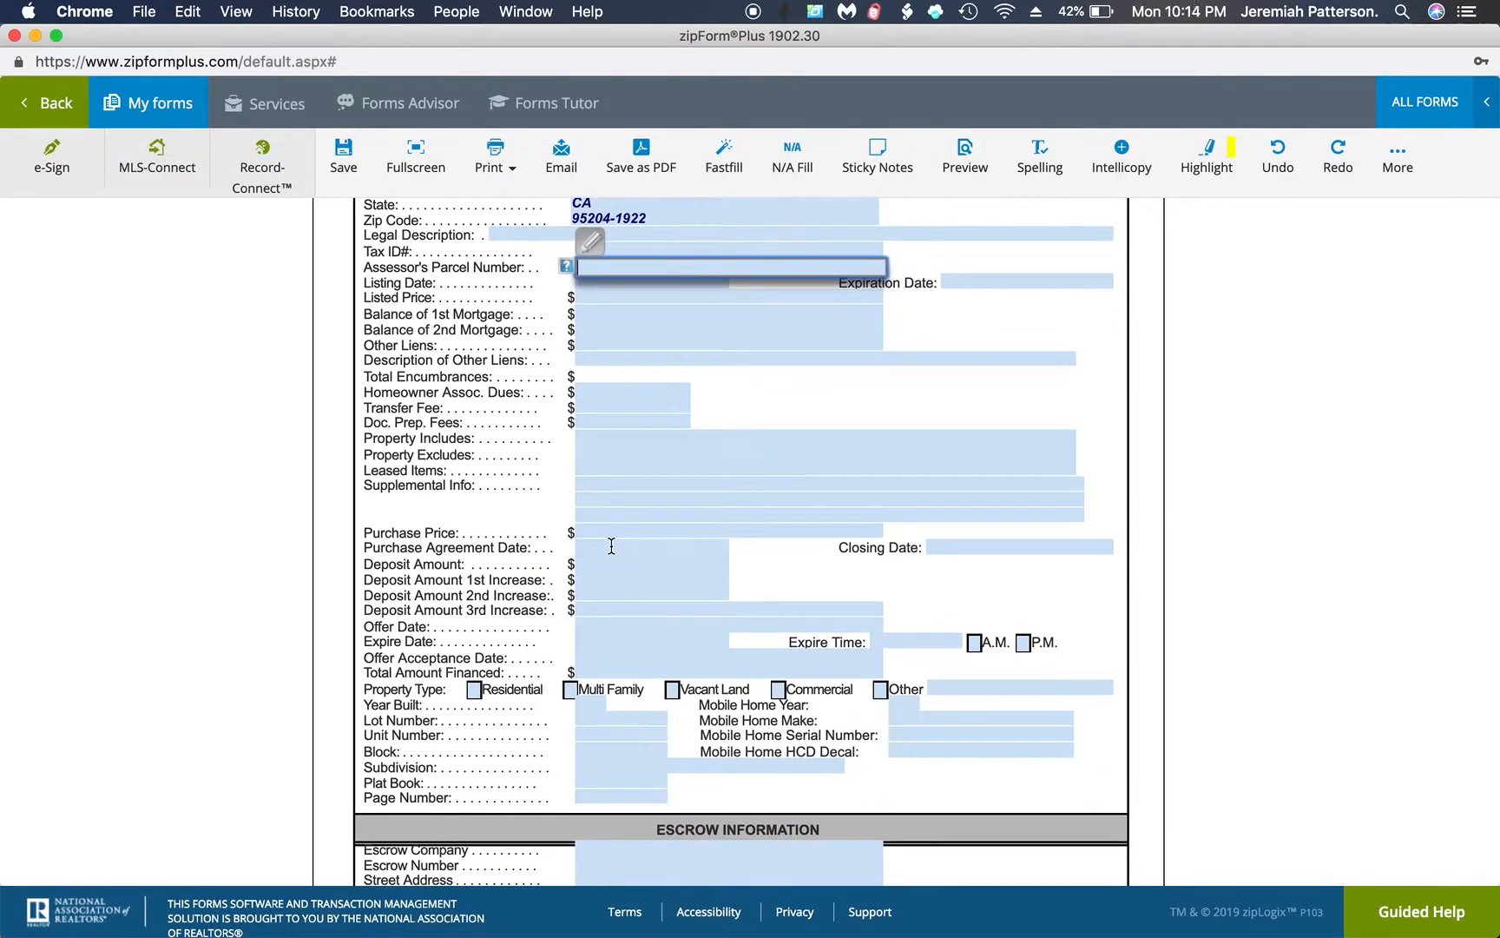
{"action": "scroll", "coordinate": [608, 543], "scroll_direction": "down", "scroll_amount": 12}
{"action": "scroll", "coordinate": [611, 545], "scroll_direction": "down", "scroll_amount": 9}
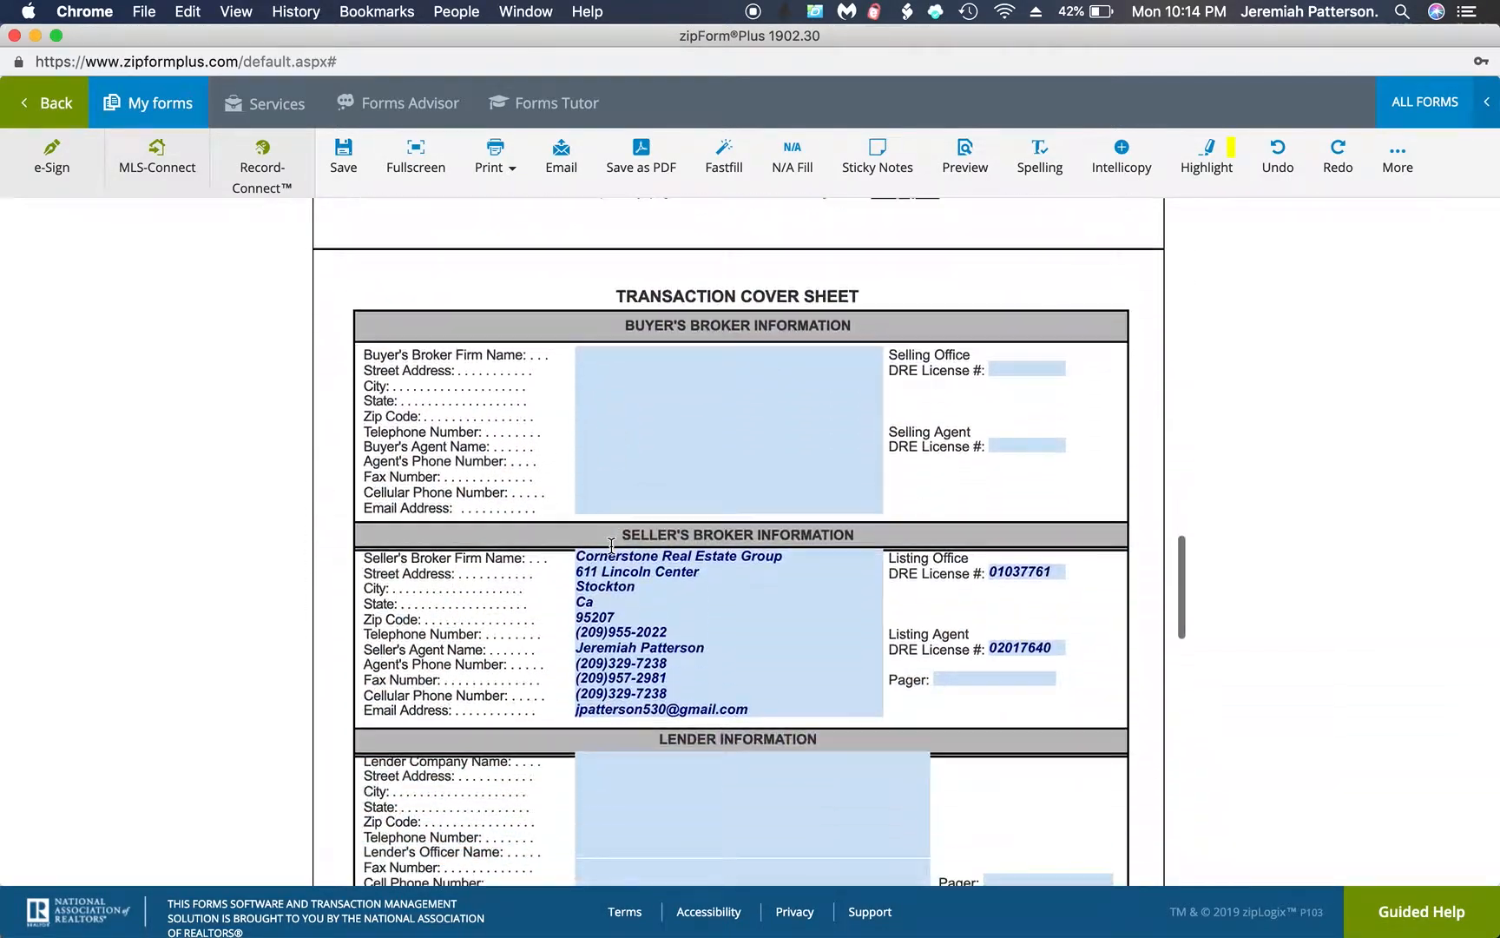
{"action": "scroll", "coordinate": [501, 393], "scroll_direction": "up", "scroll_amount": 7}
{"action": "left_click", "coordinate": [343, 154]}
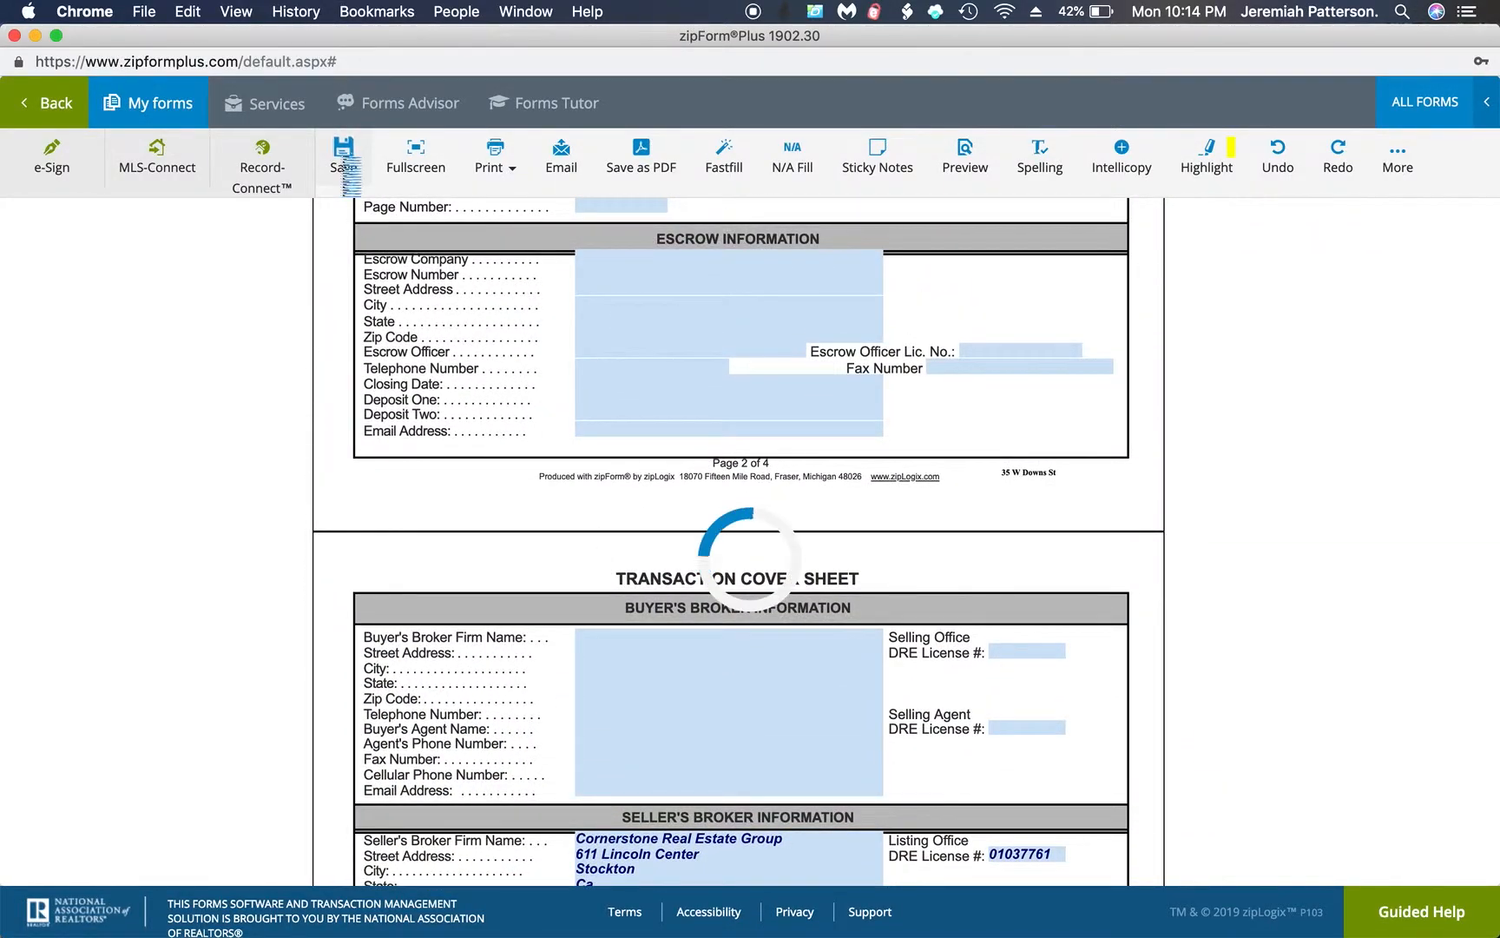
Return to the documents, open the Residential Listing Agreement and examine the party and agent fields on its agency relationship disclosure
{"action": "left_click", "coordinate": [63, 118]}
{"action": "left_click", "coordinate": [430, 532]}
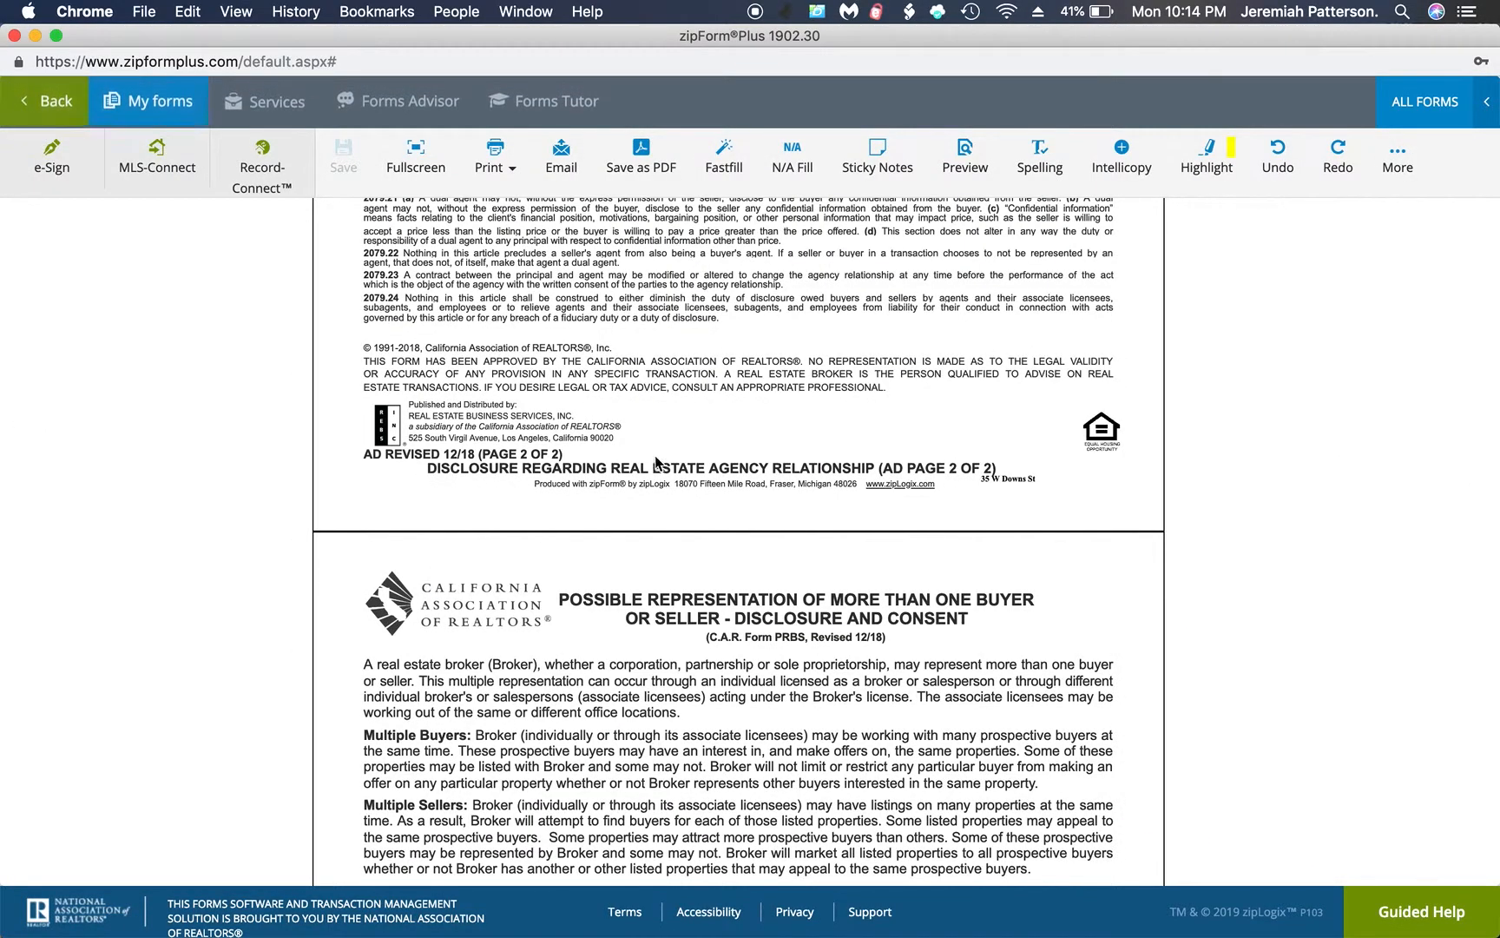
{"action": "scroll", "coordinate": [656, 455], "scroll_direction": "up", "scroll_amount": 15}
{"action": "scroll", "coordinate": [656, 455], "scroll_direction": "down", "scroll_amount": 15}
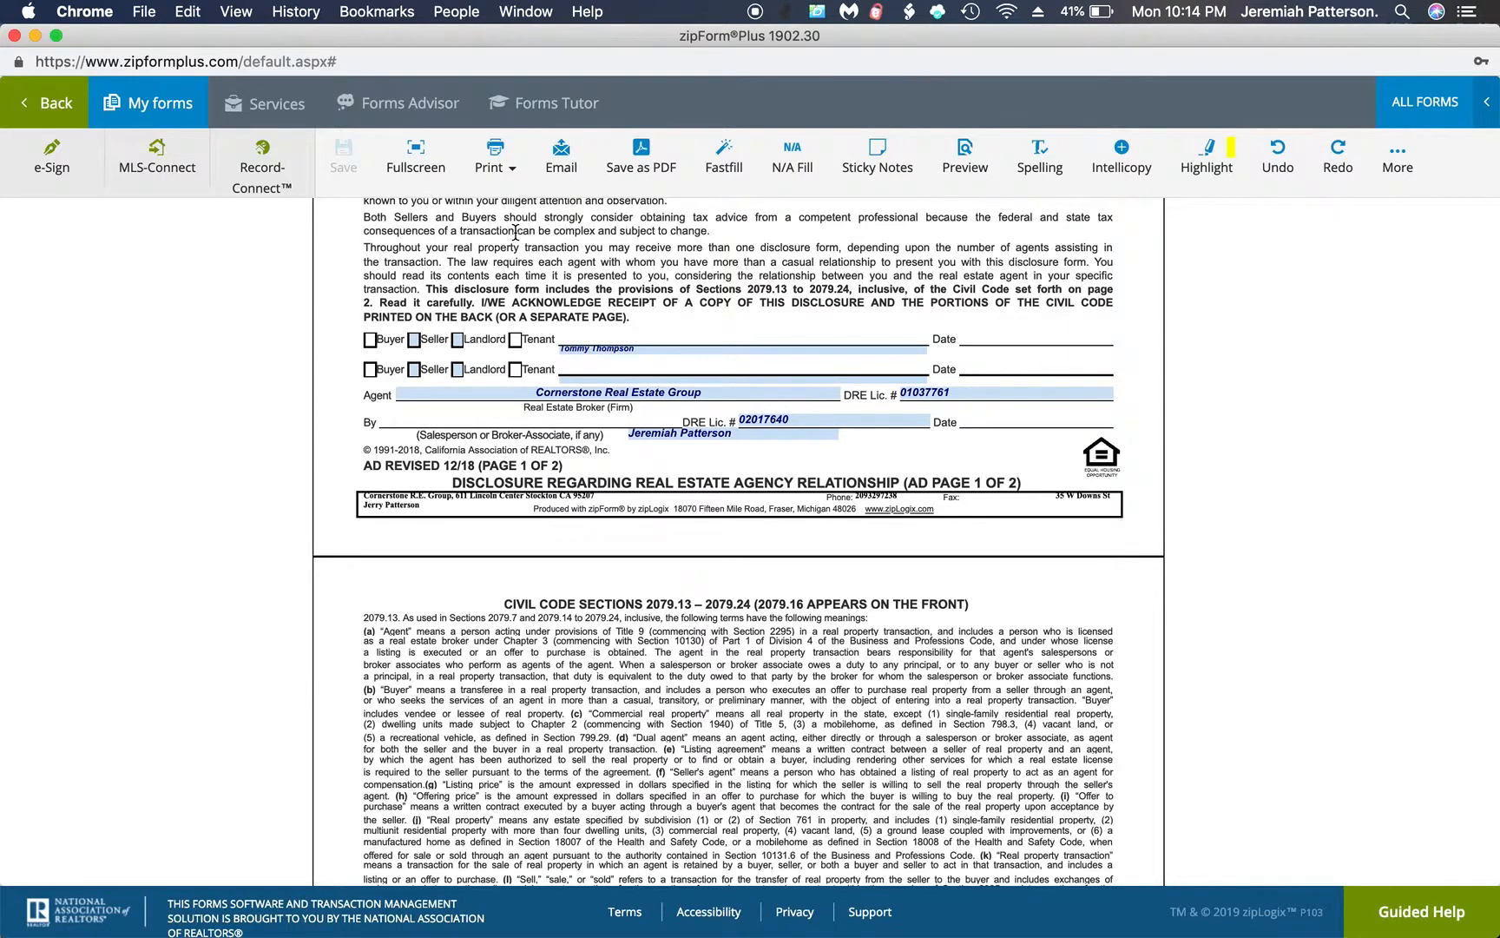
{"action": "scroll", "coordinate": [502, 258], "scroll_direction": "up", "scroll_amount": 15}
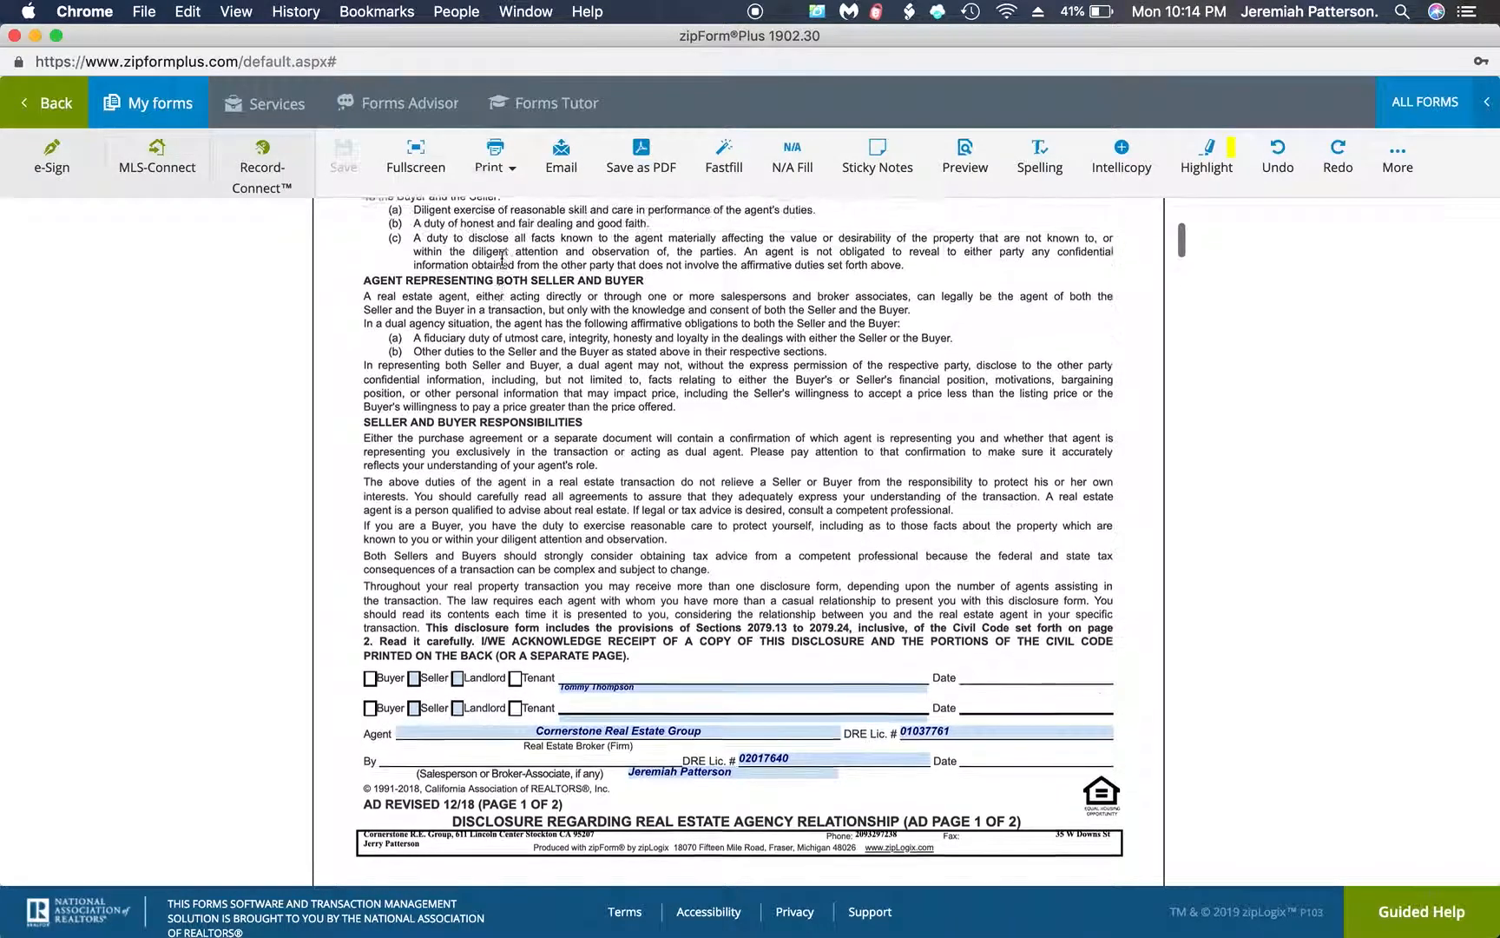